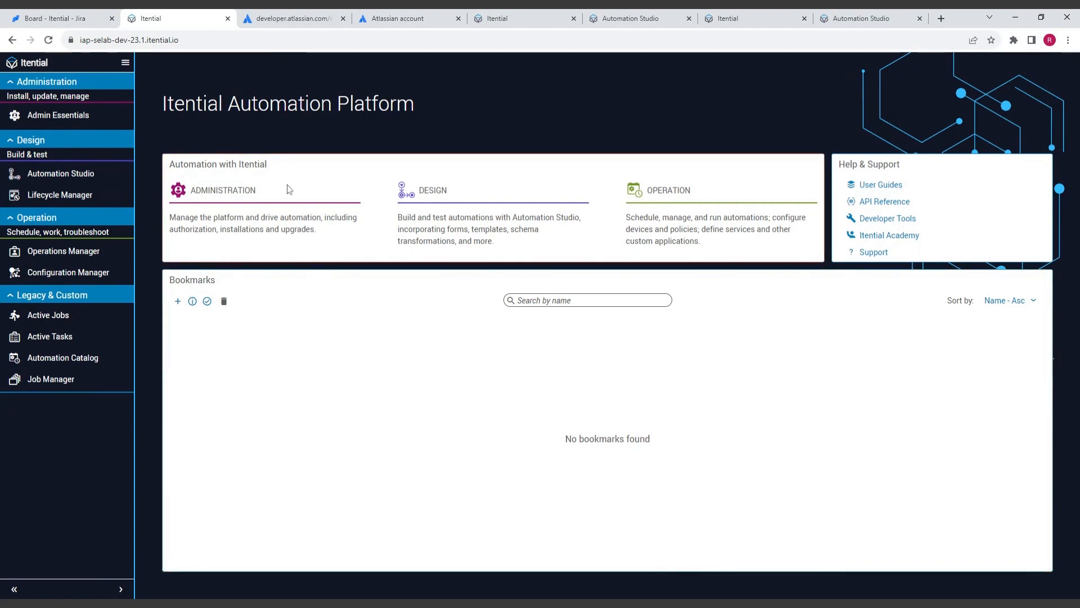
# - Open Admin Essentials to view server info, usage statistics and the Alkira IAG, iag-selab-prod-22.1 and localIap services
pyautogui.click(63, 117)
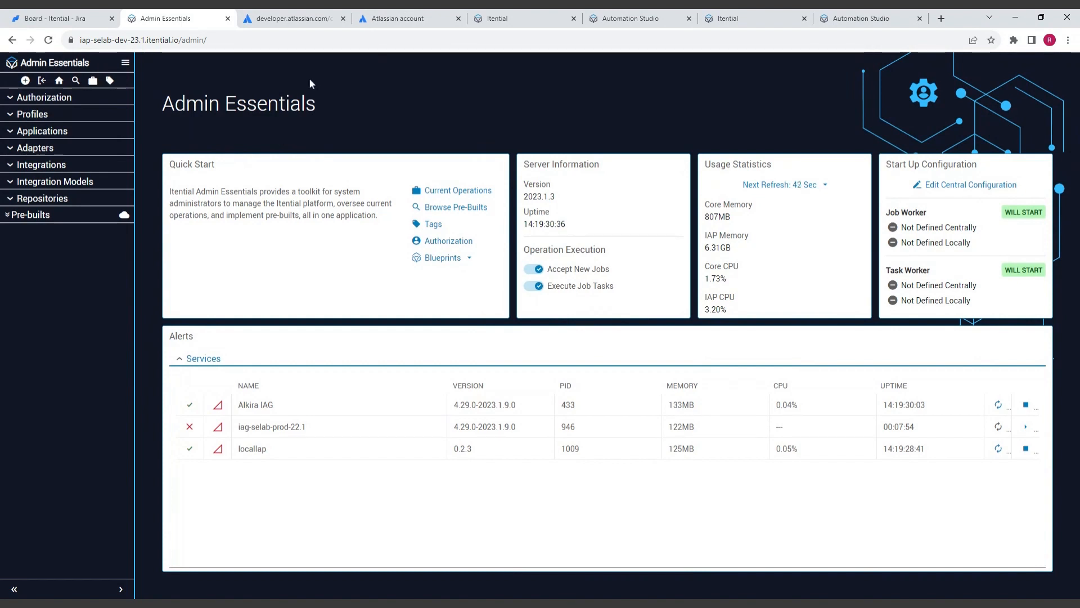
pyautogui.click(280, 22)
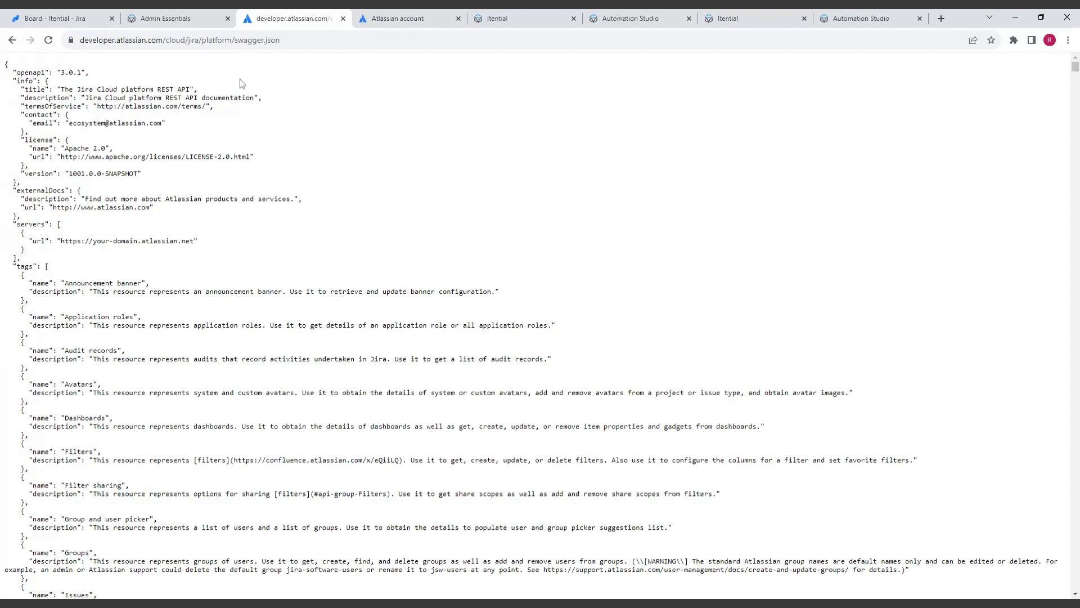
pyautogui.click(179, 23)
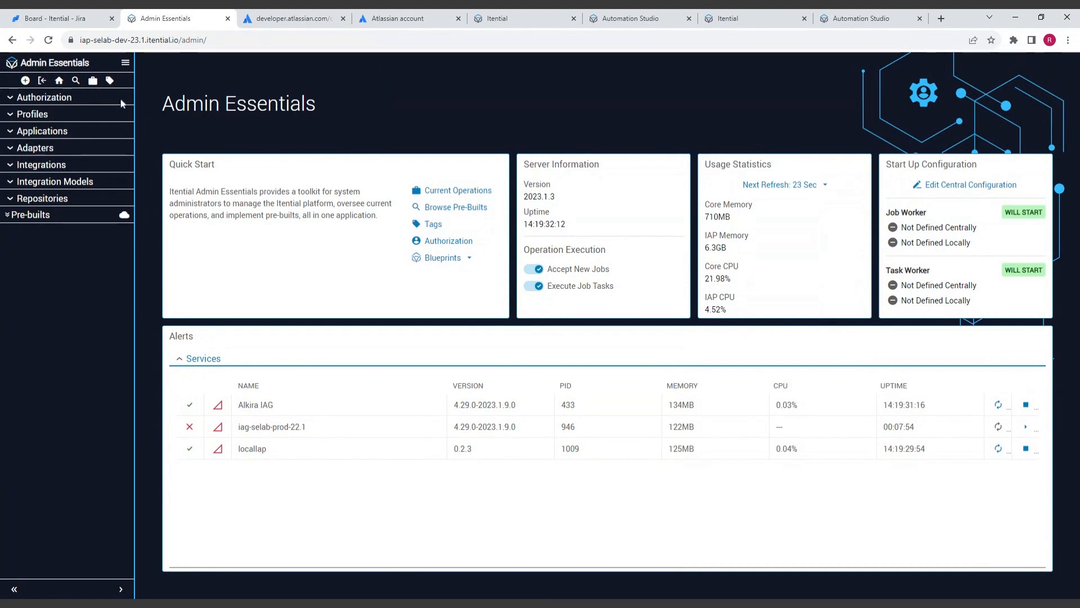
# - Import jira openapi v2.json as an integration model once it validates
pyautogui.click(42, 81)
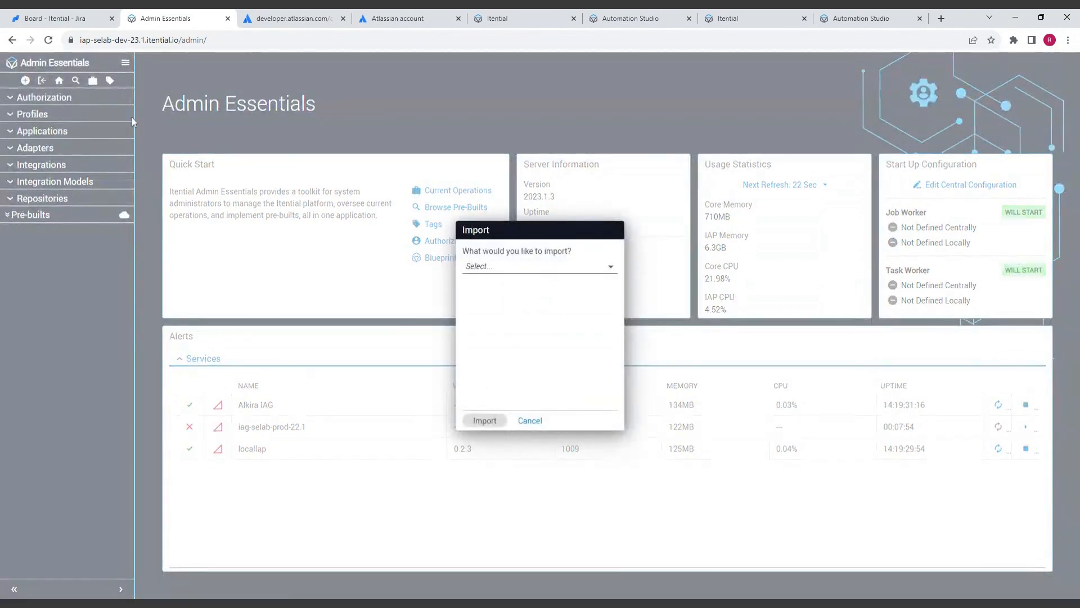
pyautogui.click(513, 271)
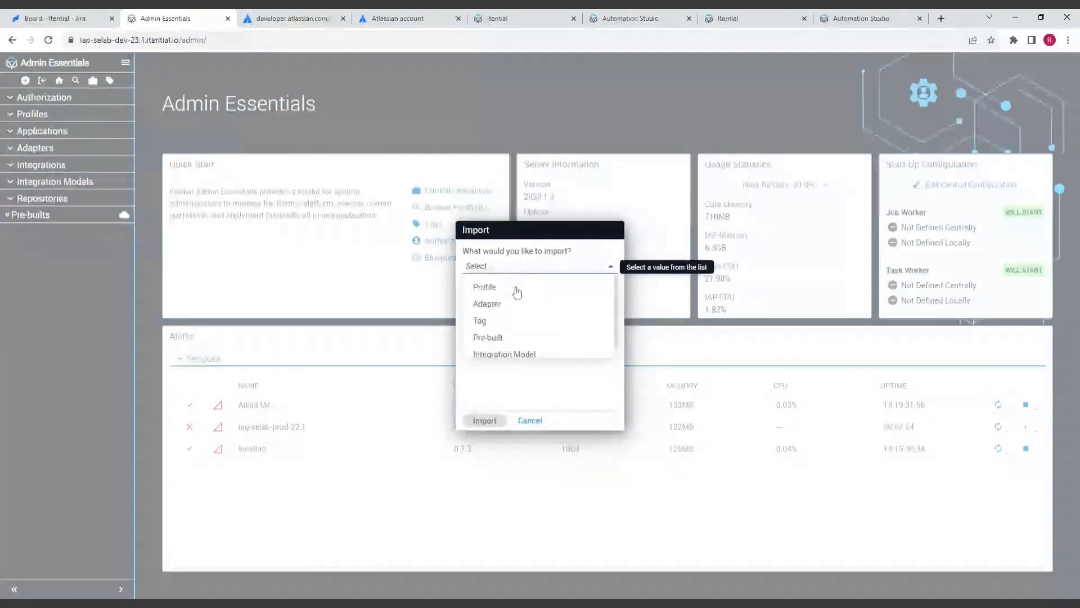
pyautogui.click(506, 353)
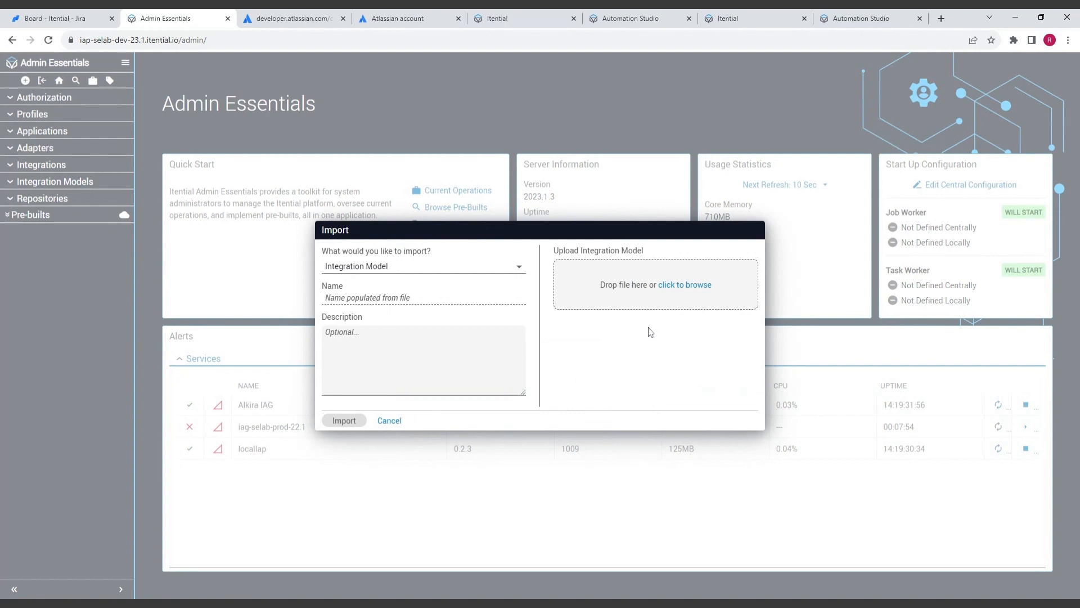
pyautogui.click(672, 288)
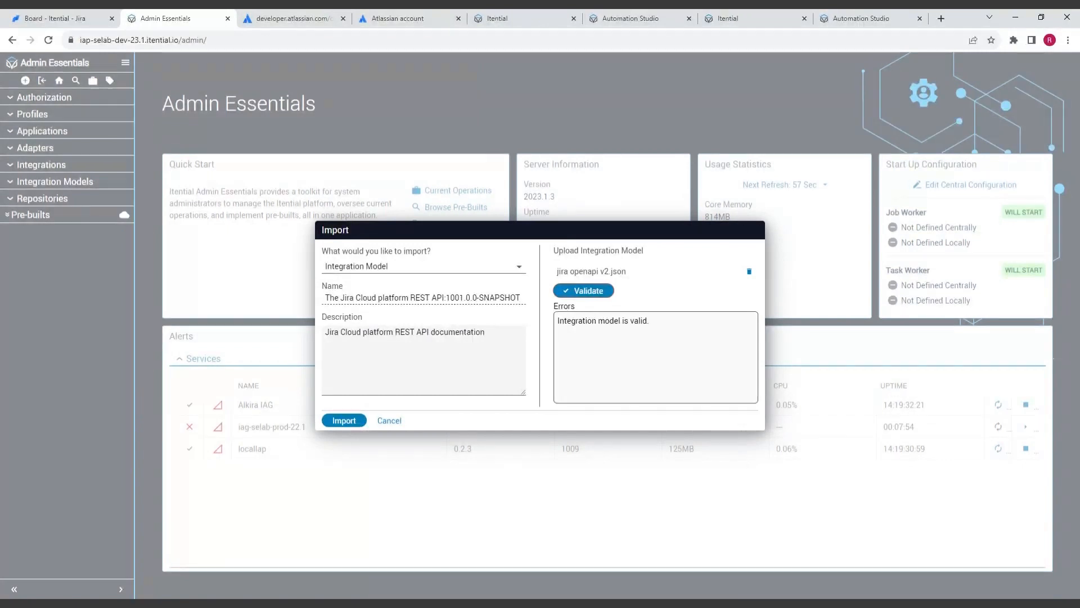
pyautogui.click(390, 421)
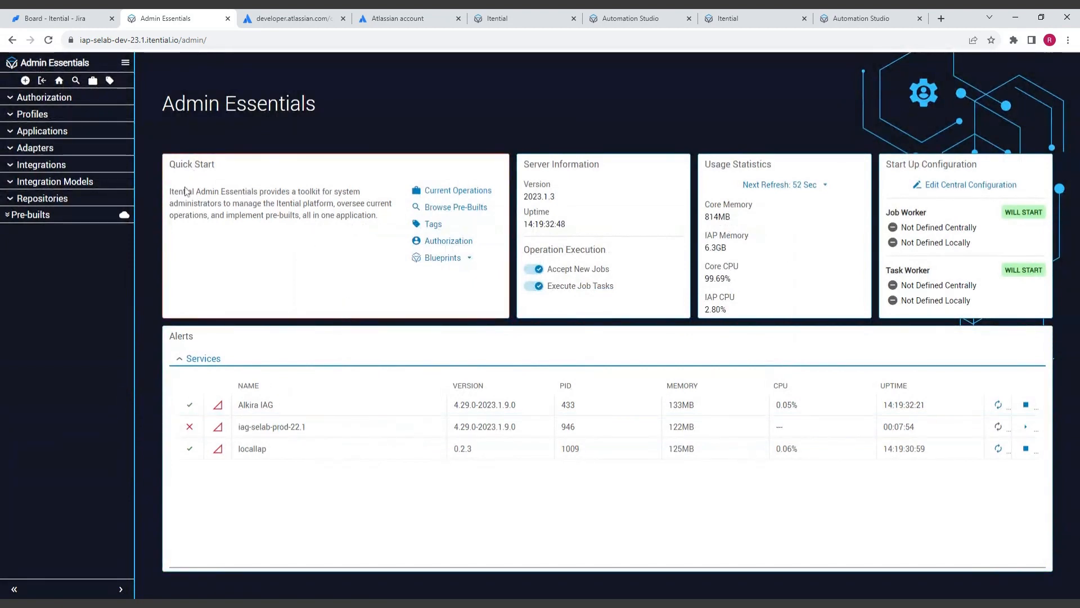
# - Open The Jira Cloud platform REST API:1001.0.0-SNAPSHOT entry under Integration Models
pyautogui.click(79, 181)
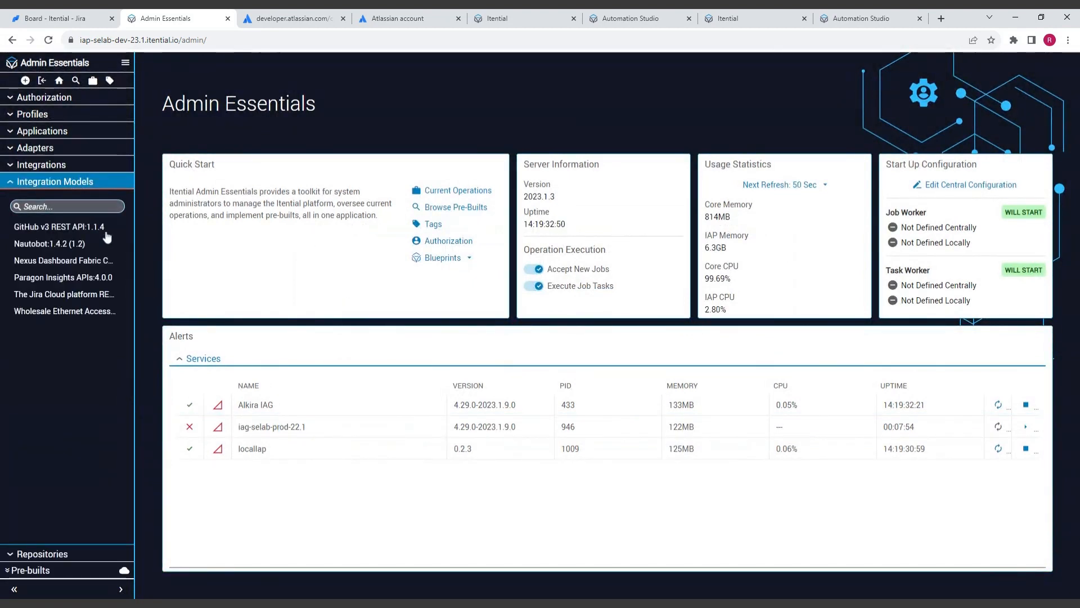
pyautogui.click(67, 294)
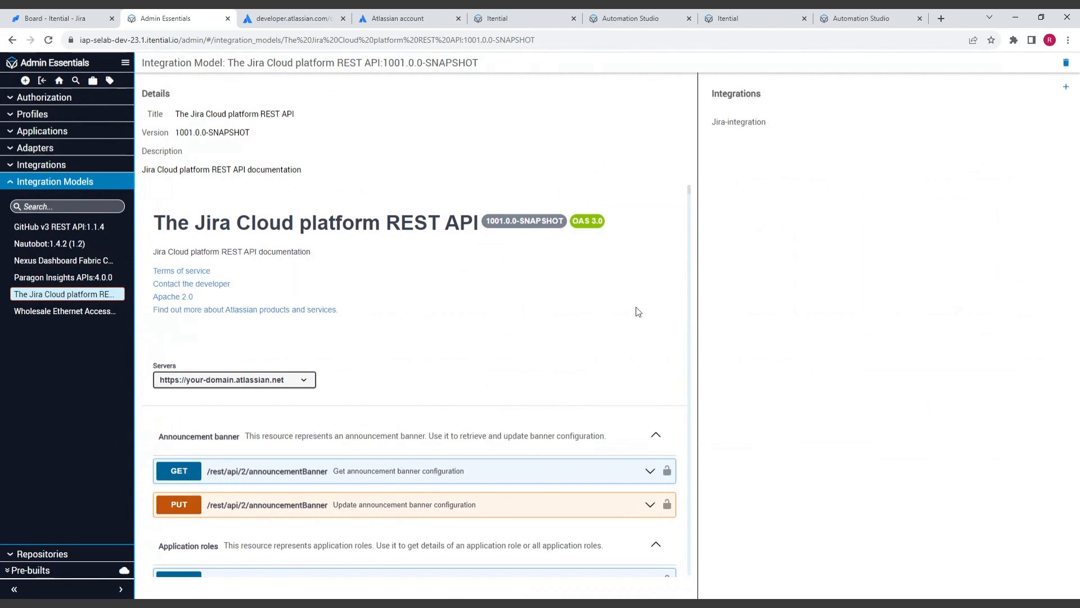
# - Collapse the Announcement banner through Groups endpoint sections of the Jira model
pyautogui.click(656, 437)
pyautogui.scroll(-1, 659, 425)
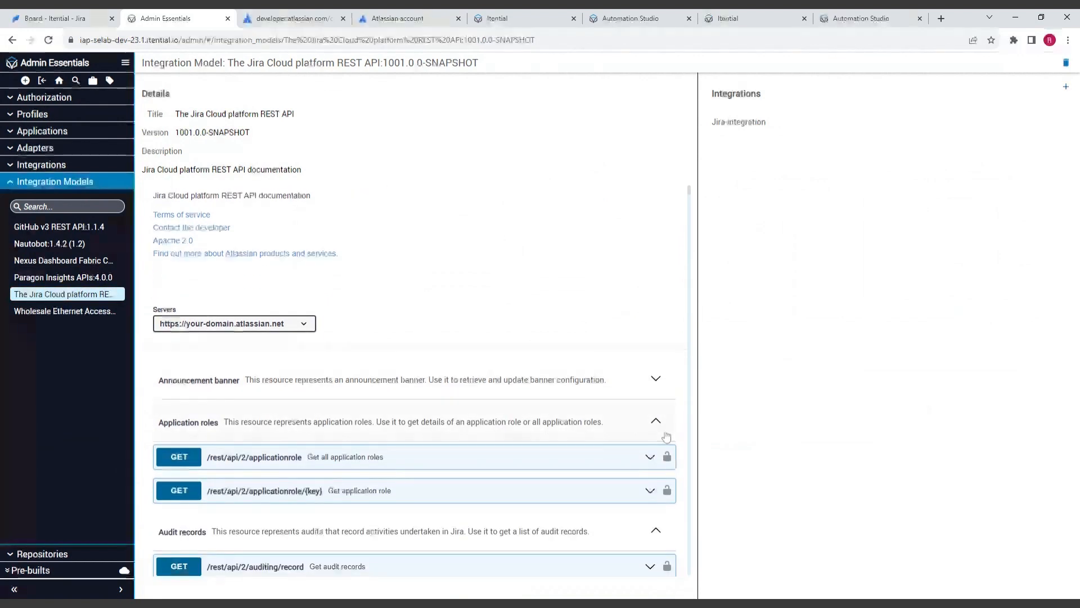
pyautogui.click(662, 426)
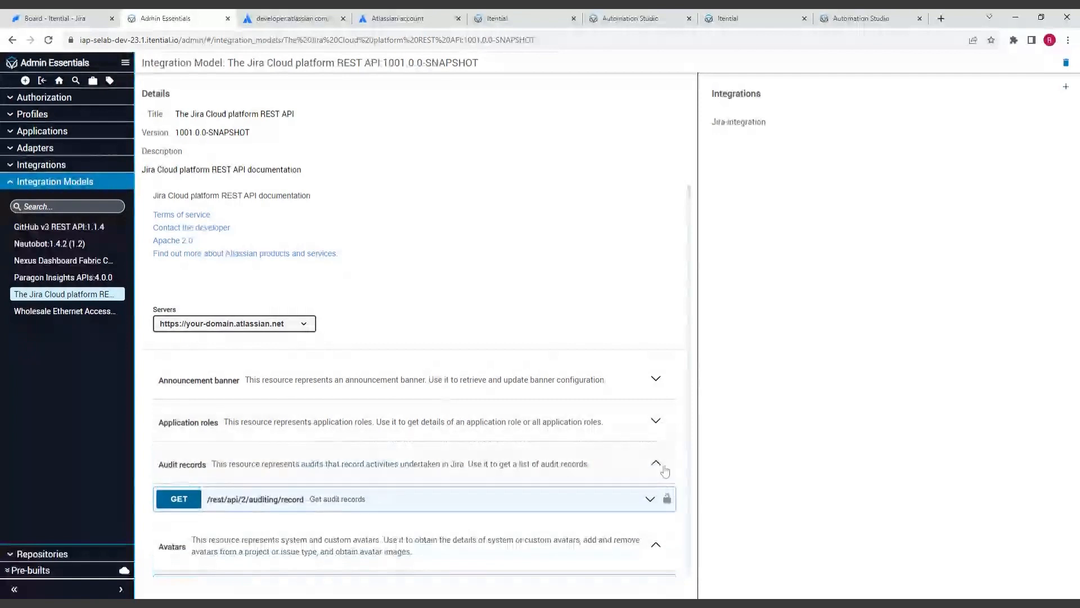
pyautogui.click(658, 463)
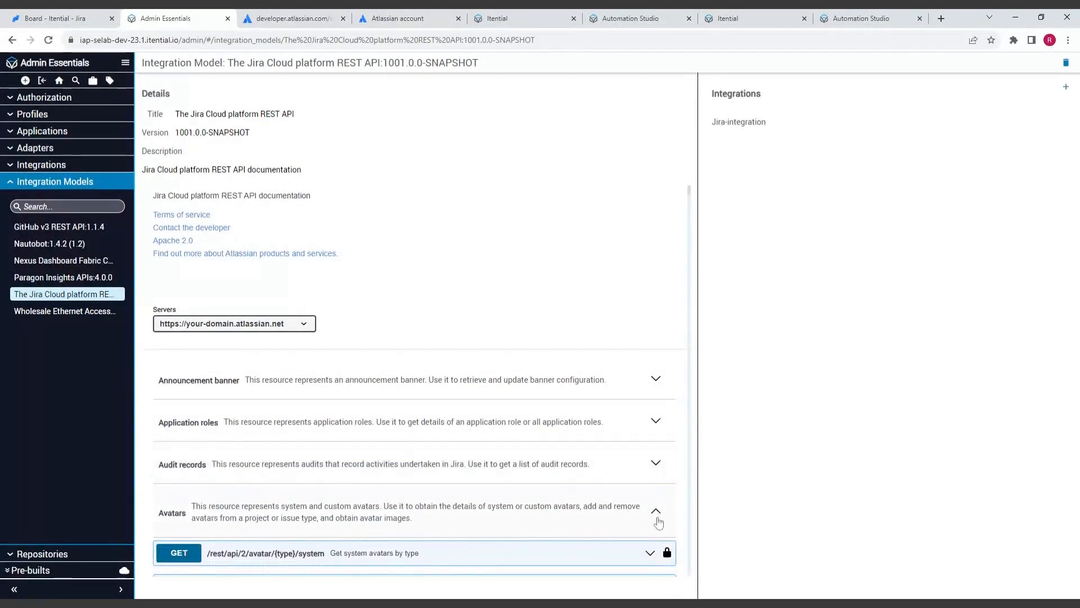
pyautogui.scroll(-3, 666, 431)
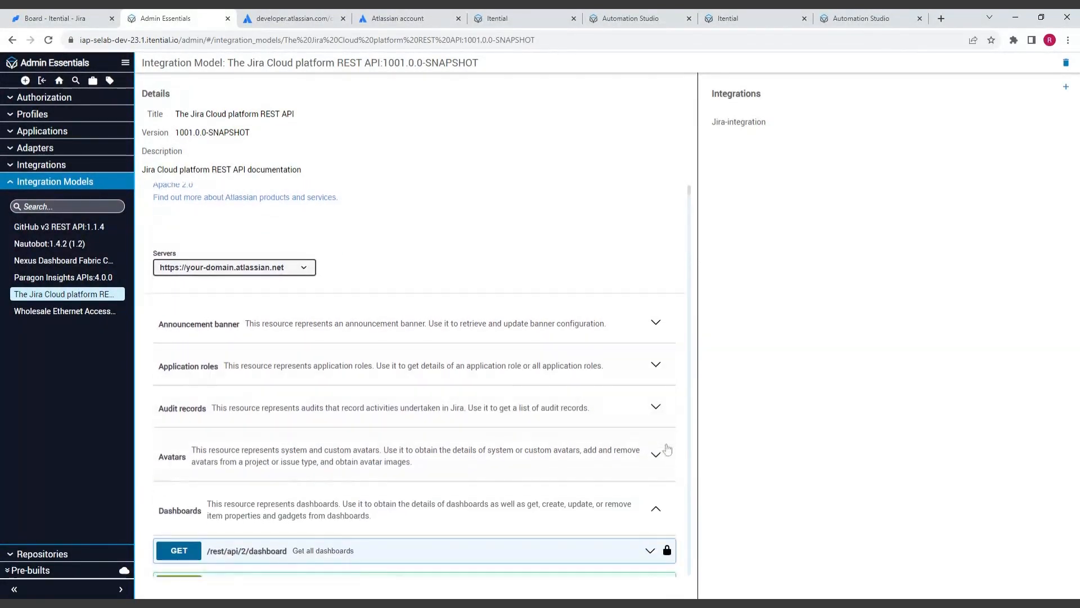
pyautogui.click(658, 402)
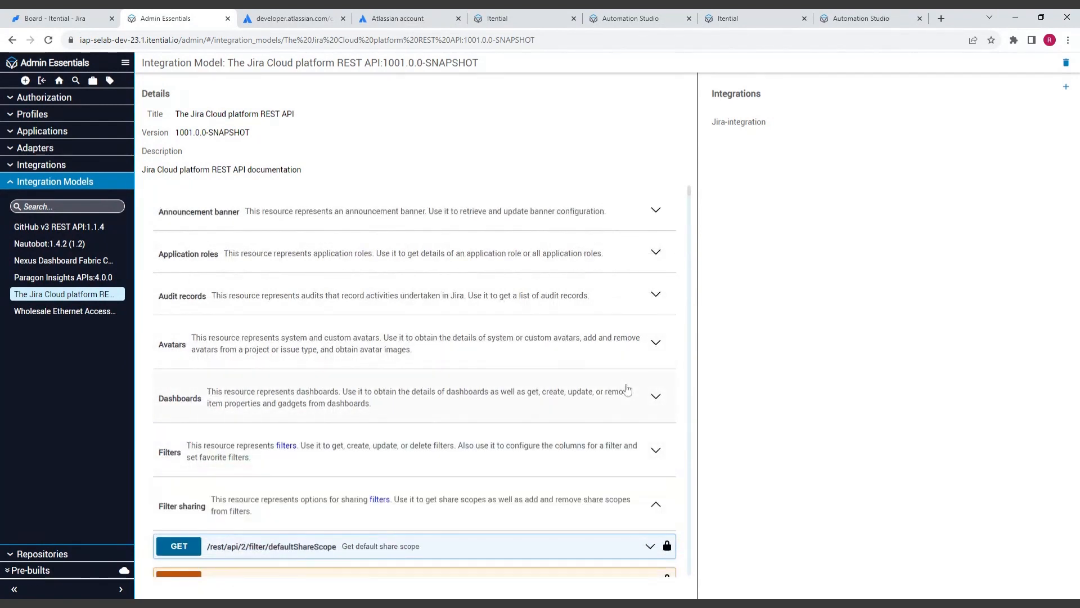
pyautogui.click(656, 503)
pyautogui.scroll(-4, 583, 396)
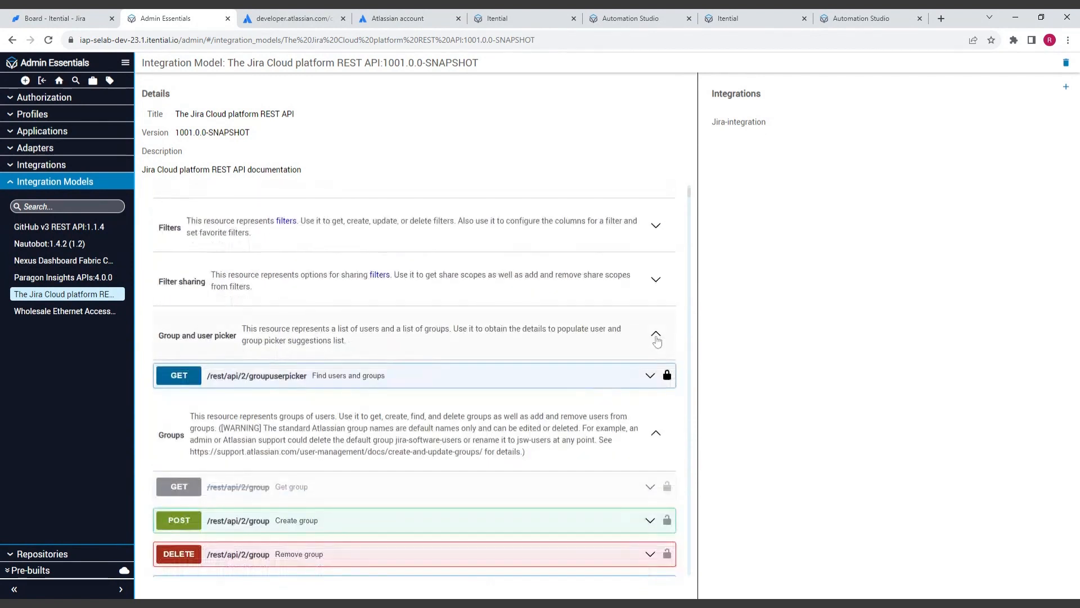
pyautogui.click(608, 334)
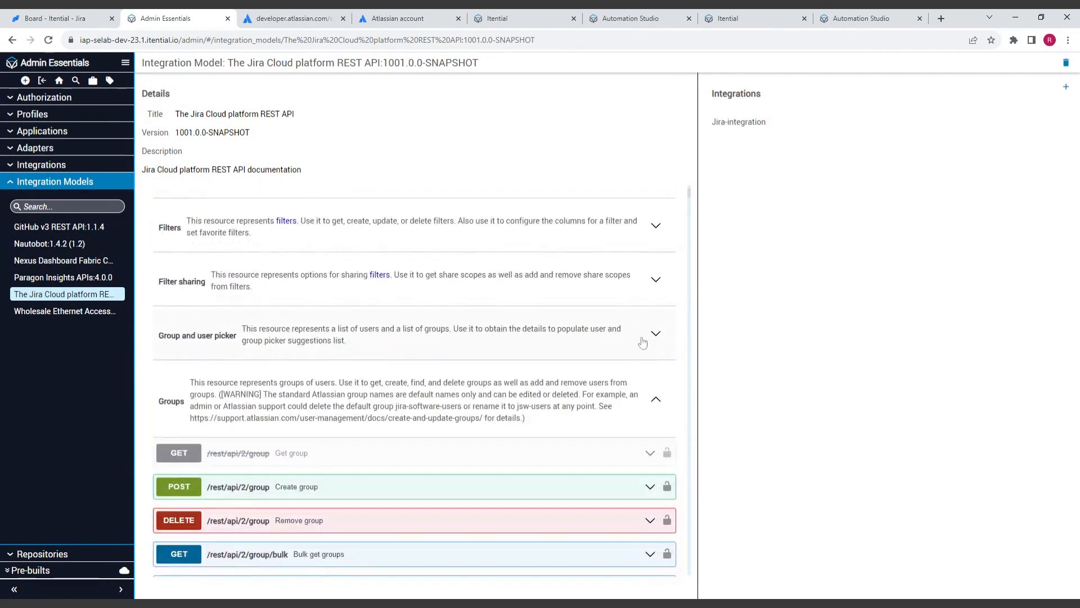
pyautogui.click(657, 403)
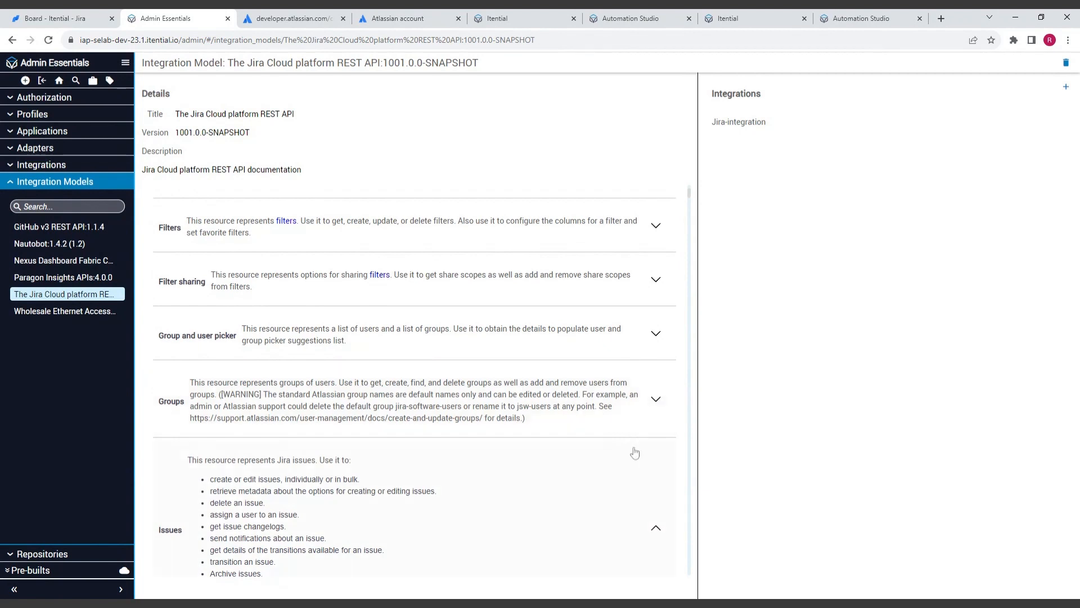
# - Scroll to the Issues endpoints, including POST /rest/api/2/issue Create issue
pyautogui.scroll(-3, 632, 459)
pyautogui.scroll(-2, 631, 462)
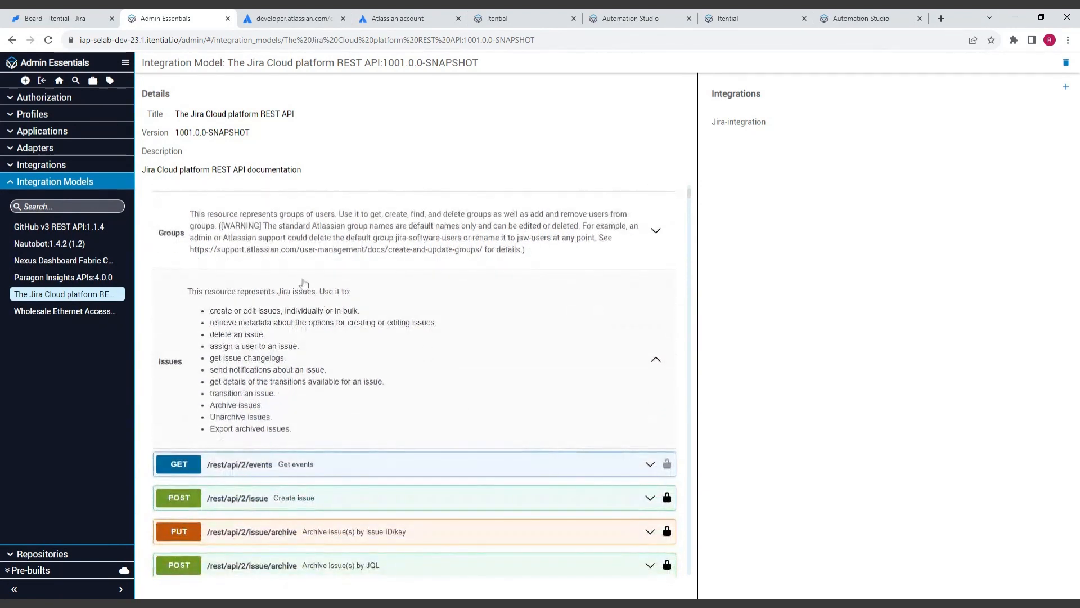
pyautogui.scroll(-1, 327, 292)
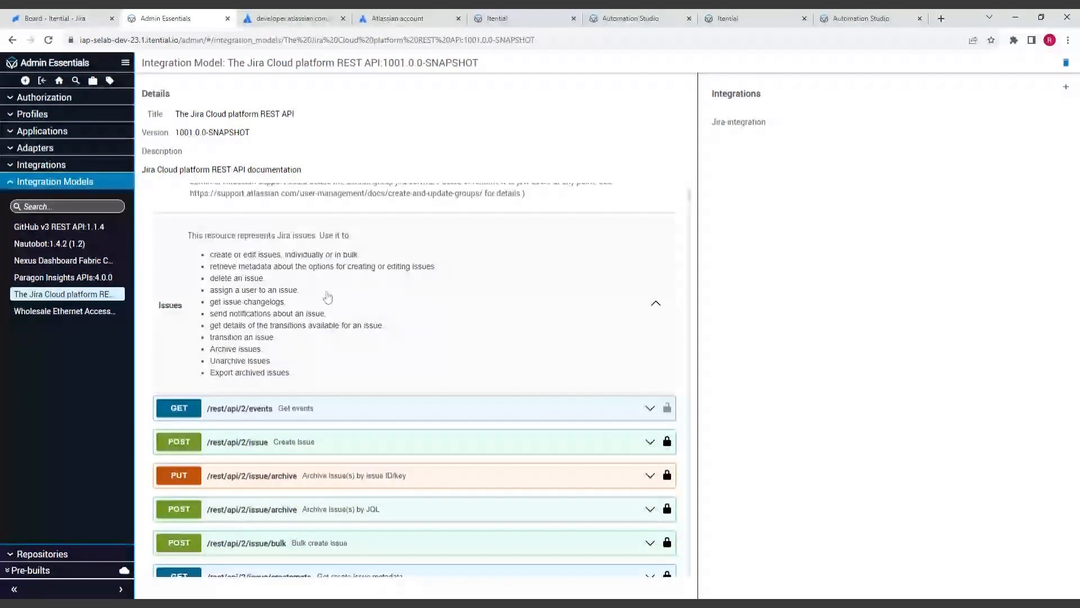
pyautogui.scroll(1, 387, 323)
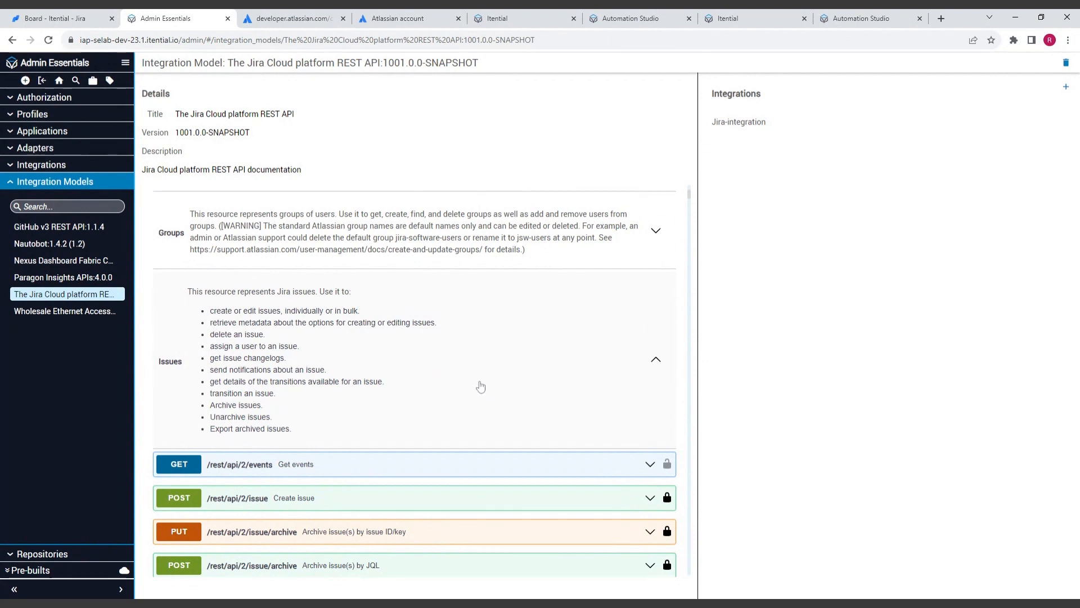
pyautogui.scroll(-1, 393, 372)
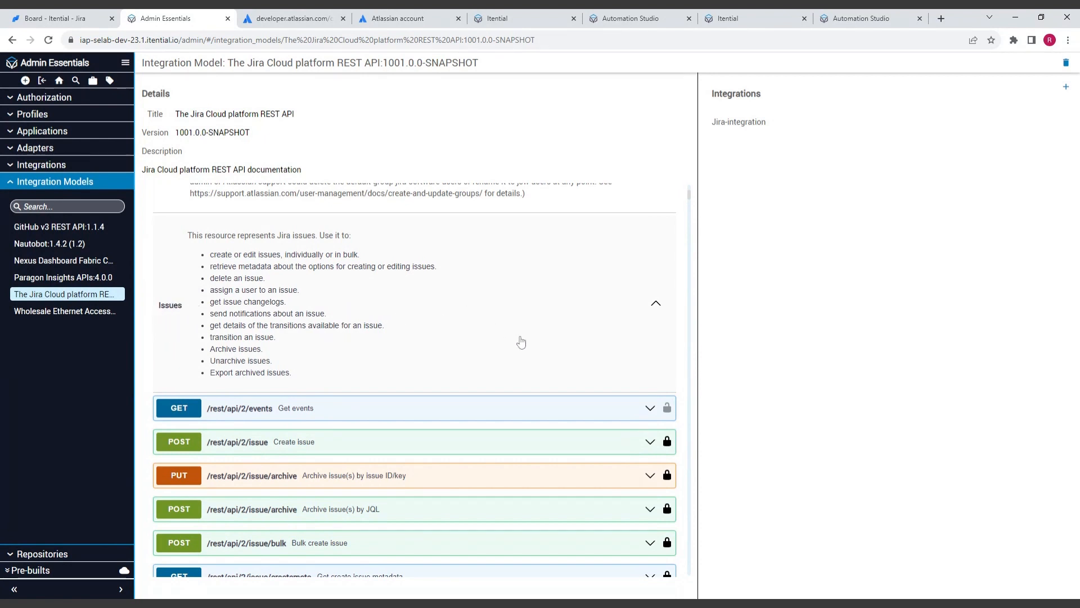
pyautogui.scroll(-1, 453, 377)
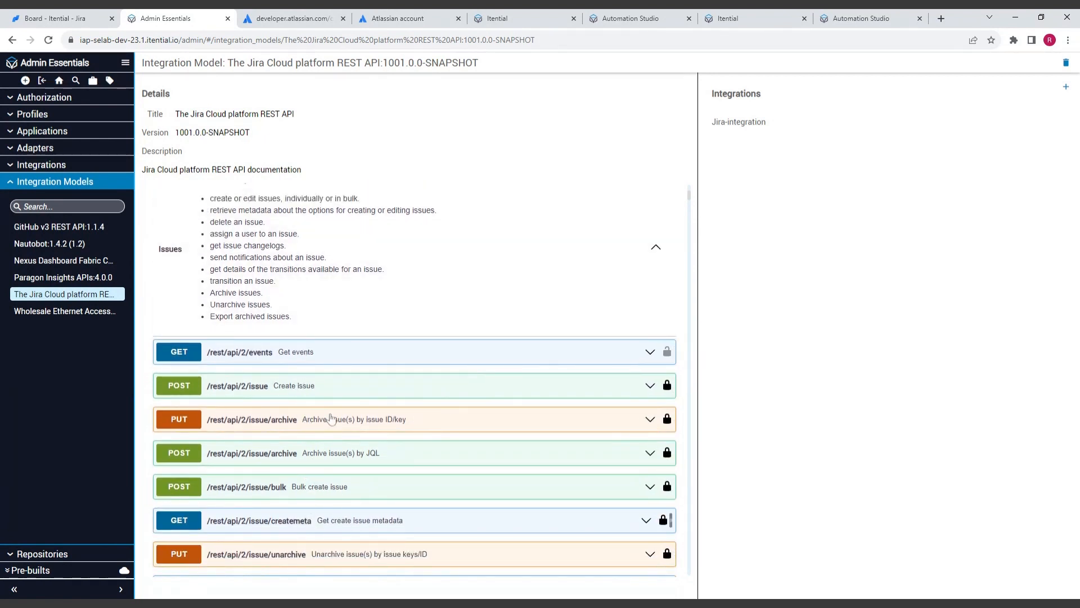
pyautogui.scroll(1, 362, 301)
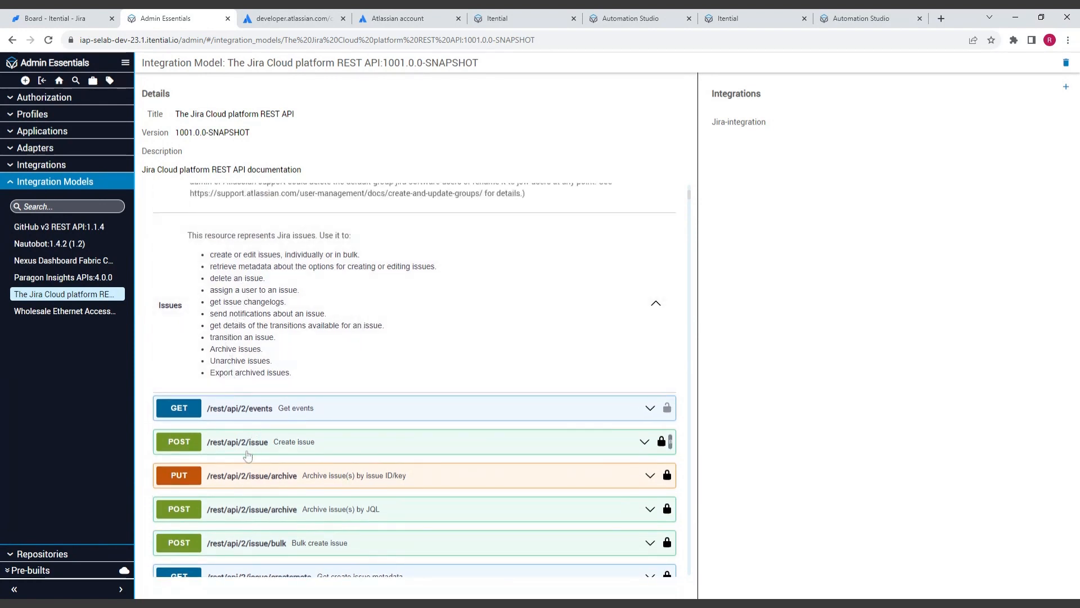
pyautogui.click(604, 448)
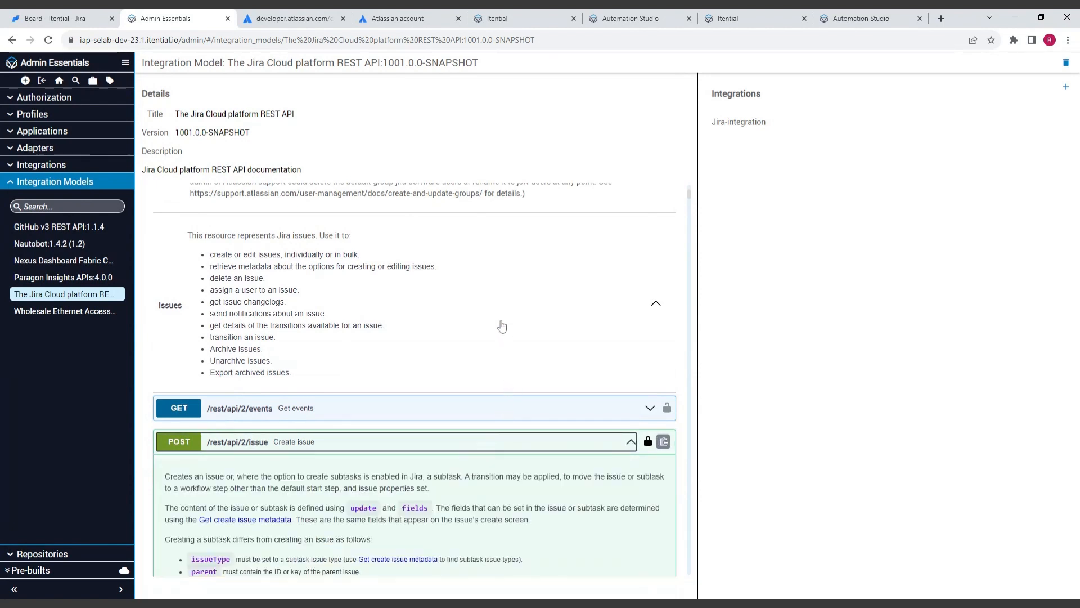
pyautogui.scroll(-2, 498, 338)
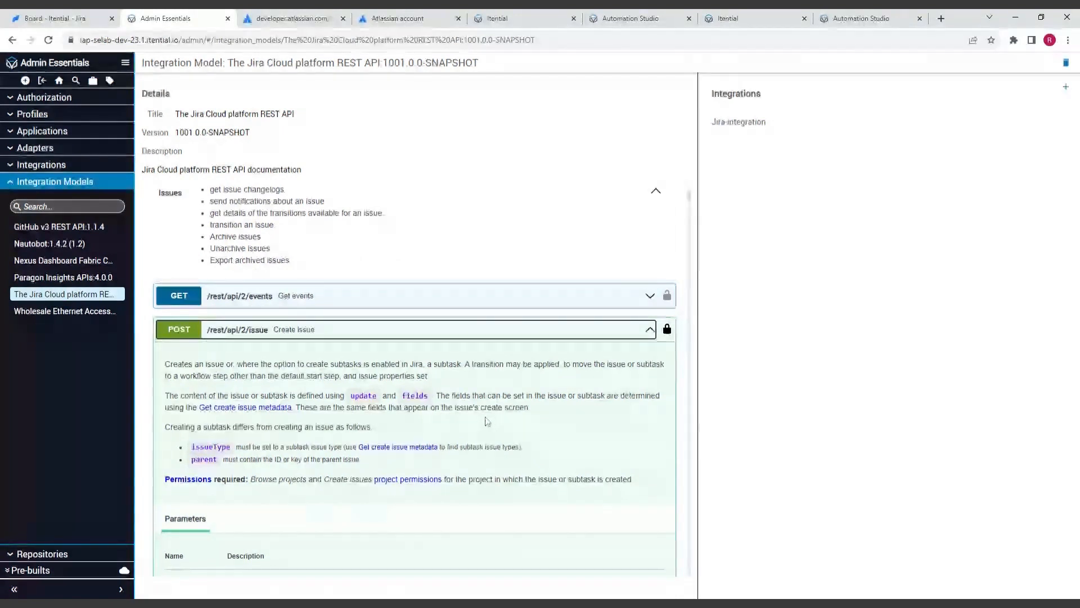
pyautogui.scroll(-1, 485, 427)
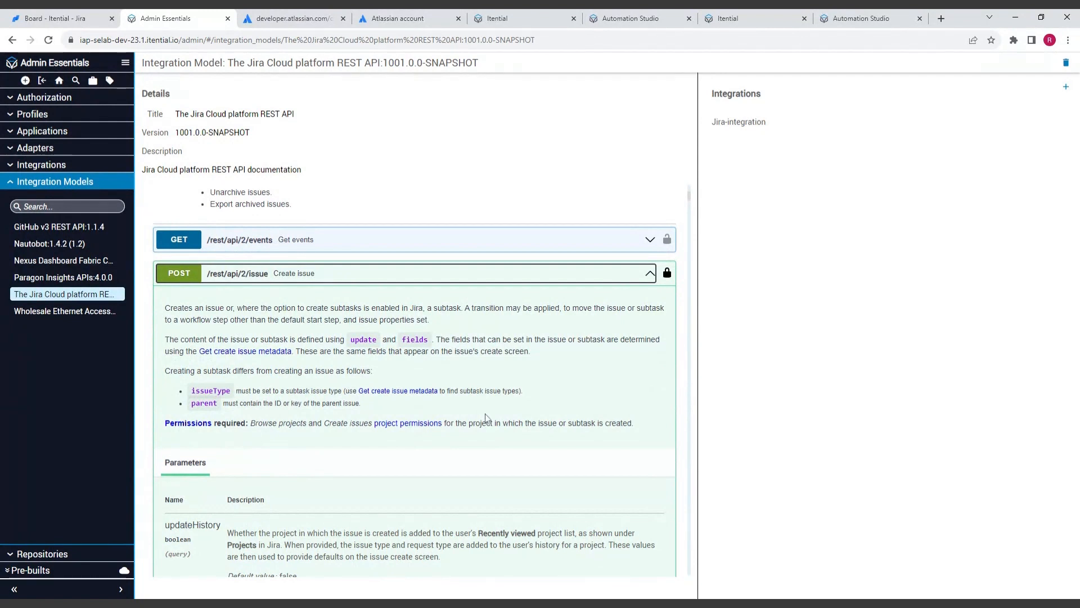
pyautogui.scroll(-1, 485, 417)
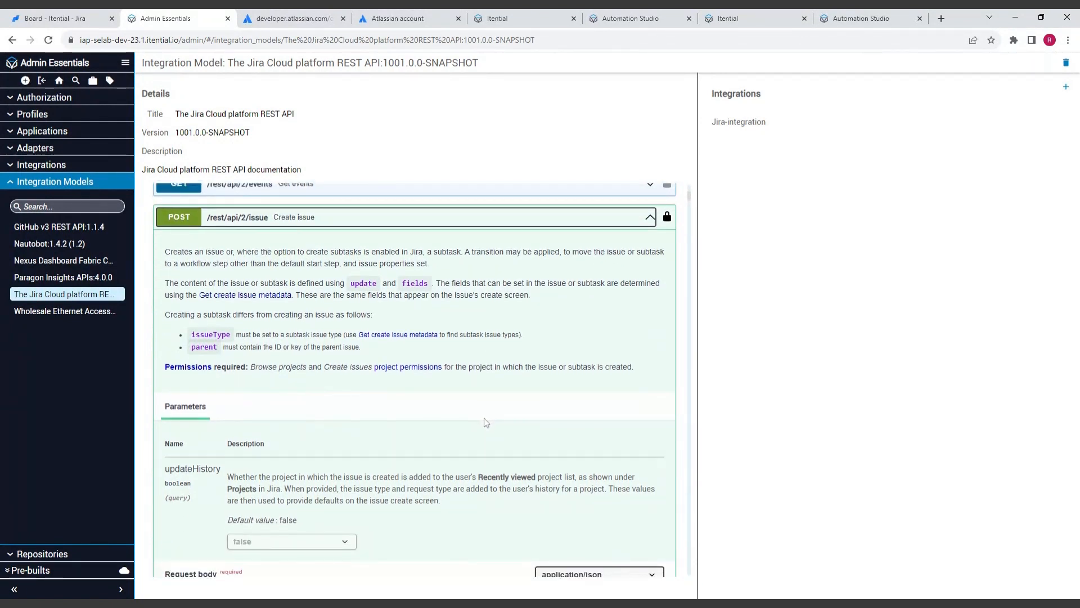
pyautogui.scroll(-1, 484, 416)
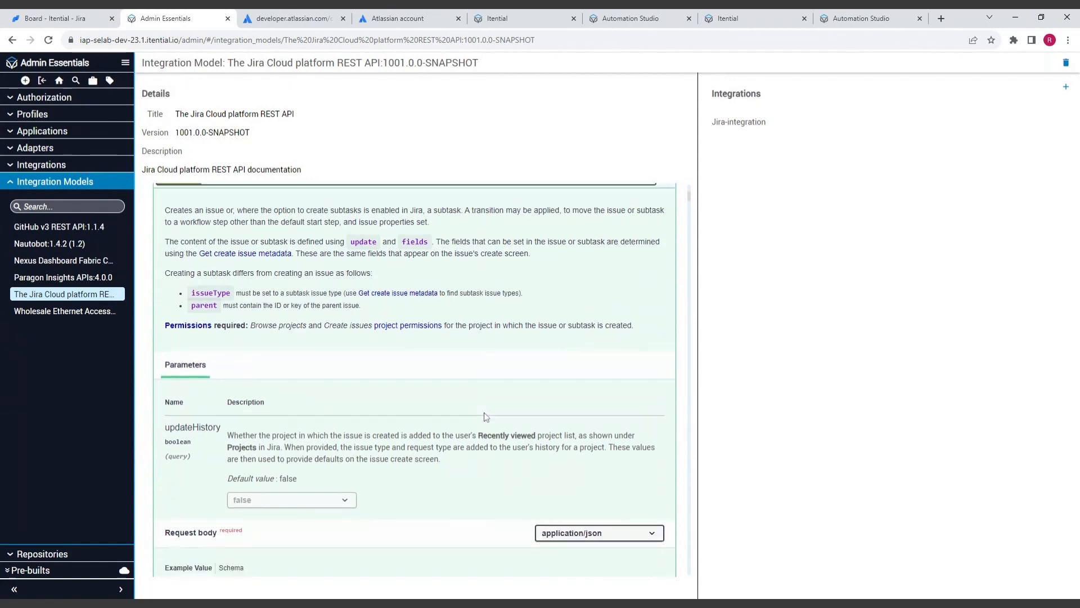
pyautogui.scroll(-2, 486, 423)
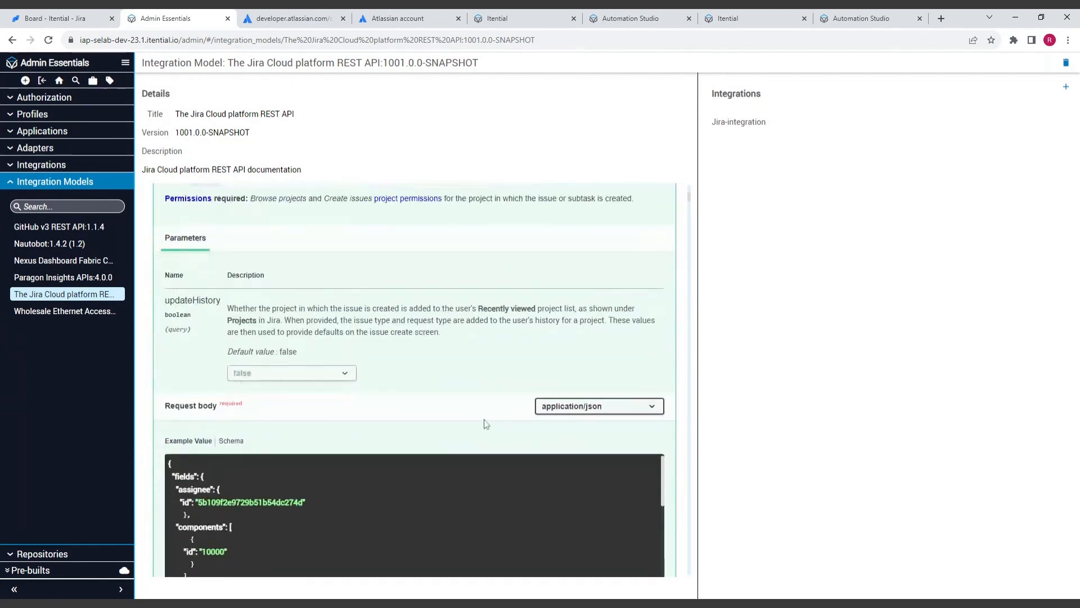
pyautogui.scroll(-2, 486, 419)
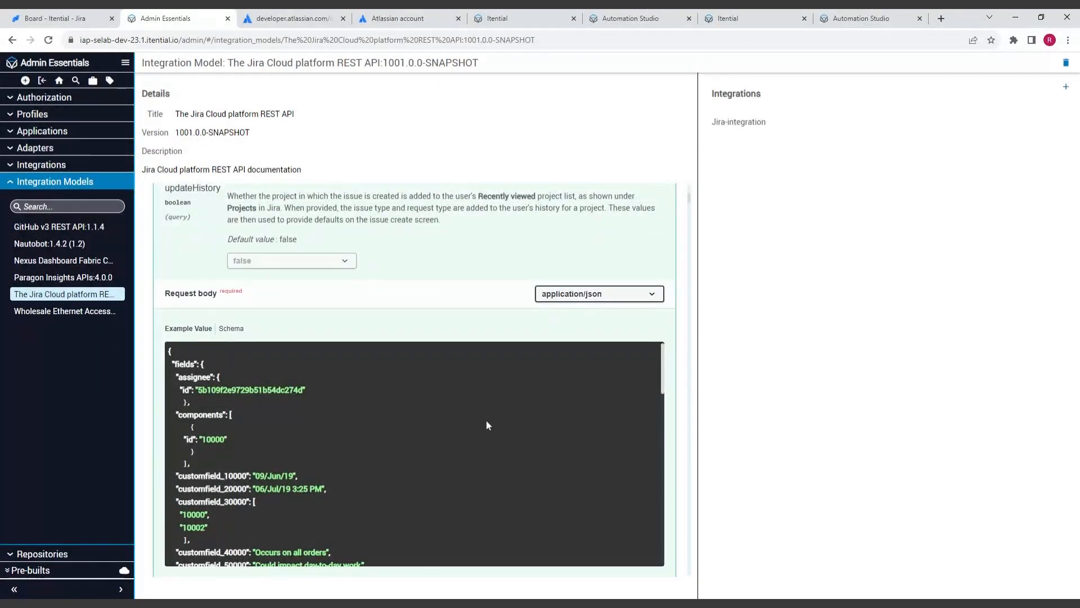
pyautogui.scroll(-2, 472, 432)
pyautogui.scroll(2, 469, 435)
pyautogui.scroll(1, 465, 265)
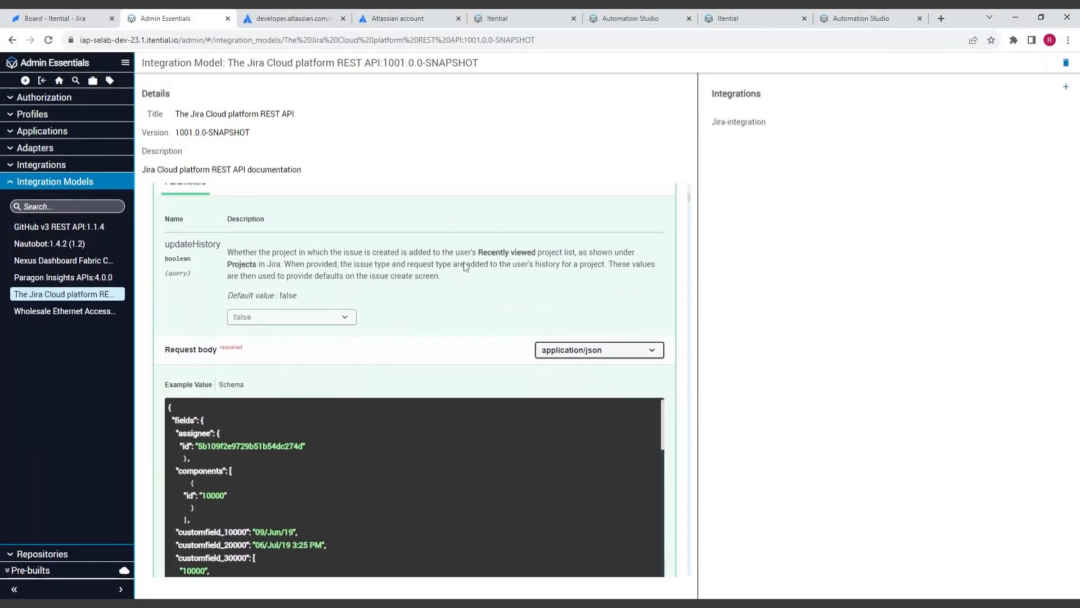
pyautogui.scroll(-2, 486, 512)
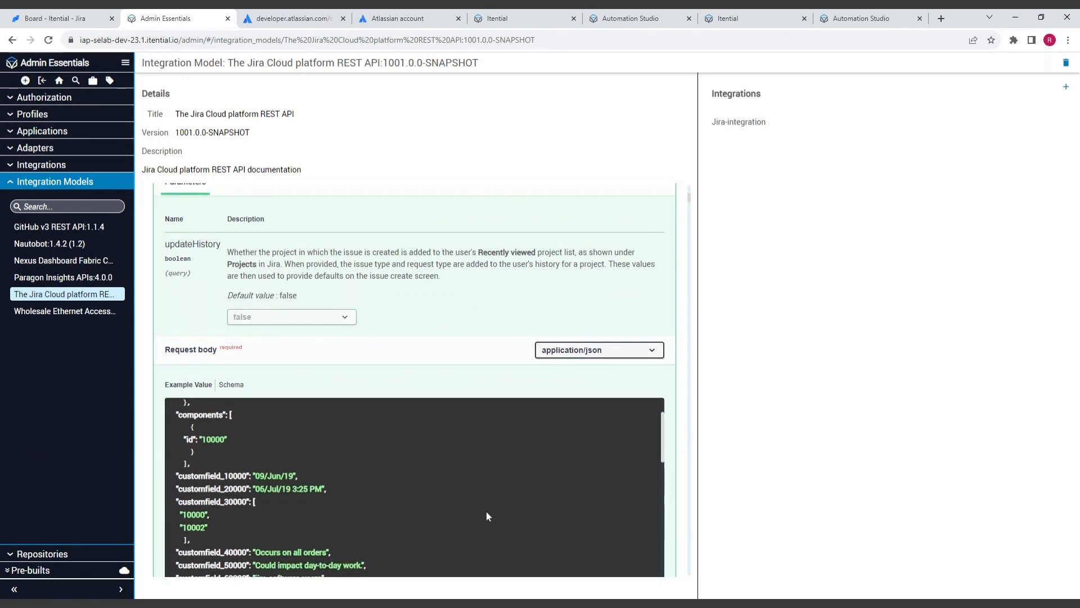
pyautogui.scroll(2, 486, 512)
pyautogui.moveTo(664, 437)
pyautogui.mouseDown()
pyautogui.moveTo(662, 553)
pyautogui.moveTo(662, 431)
pyautogui.mouseUp()
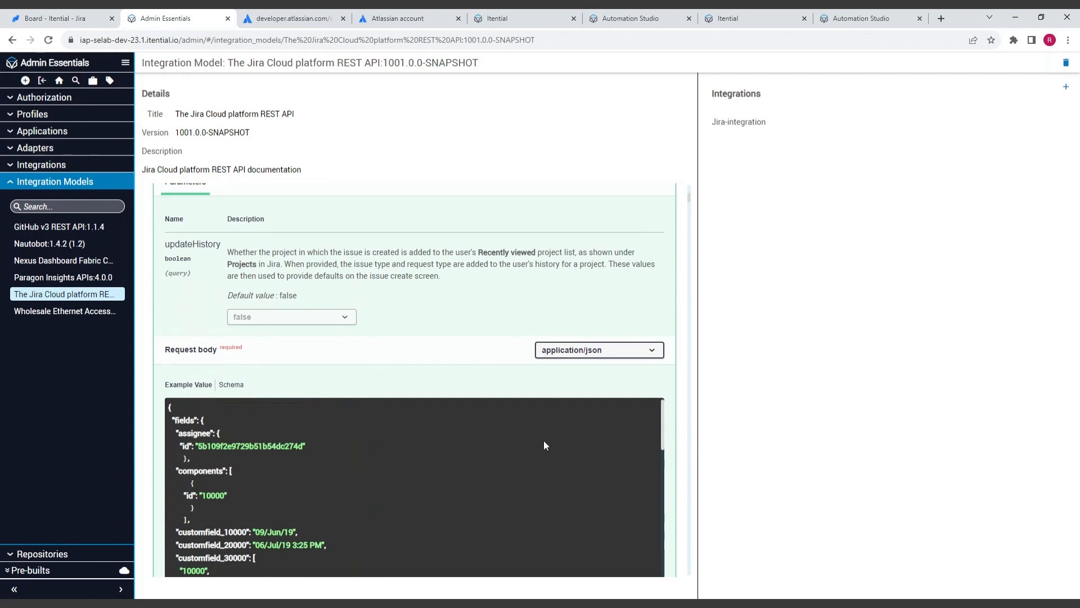
pyautogui.scroll(-2, 438, 485)
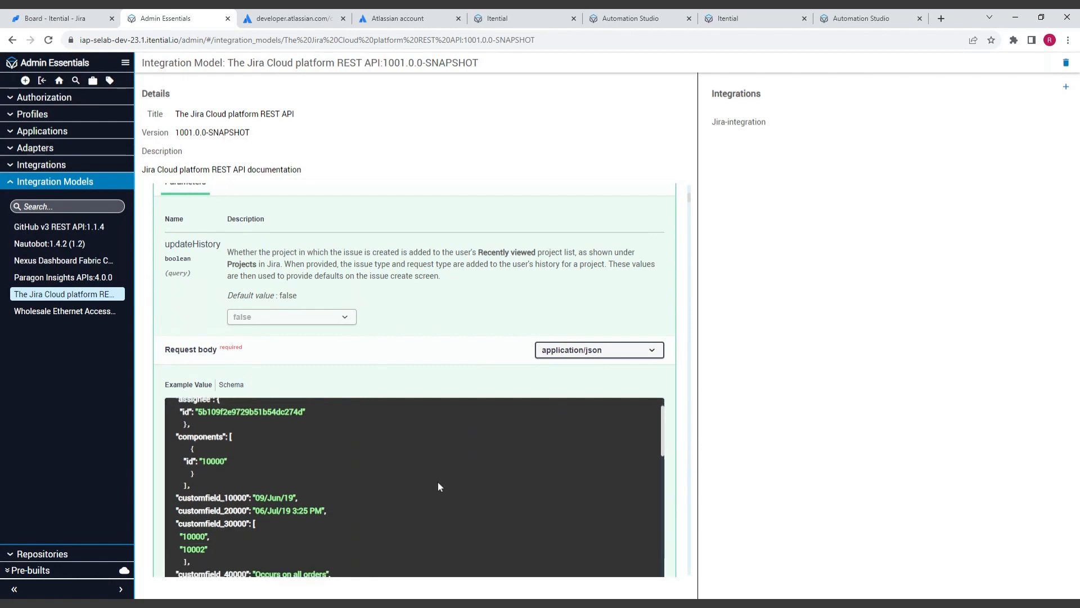
pyautogui.scroll(2, 427, 497)
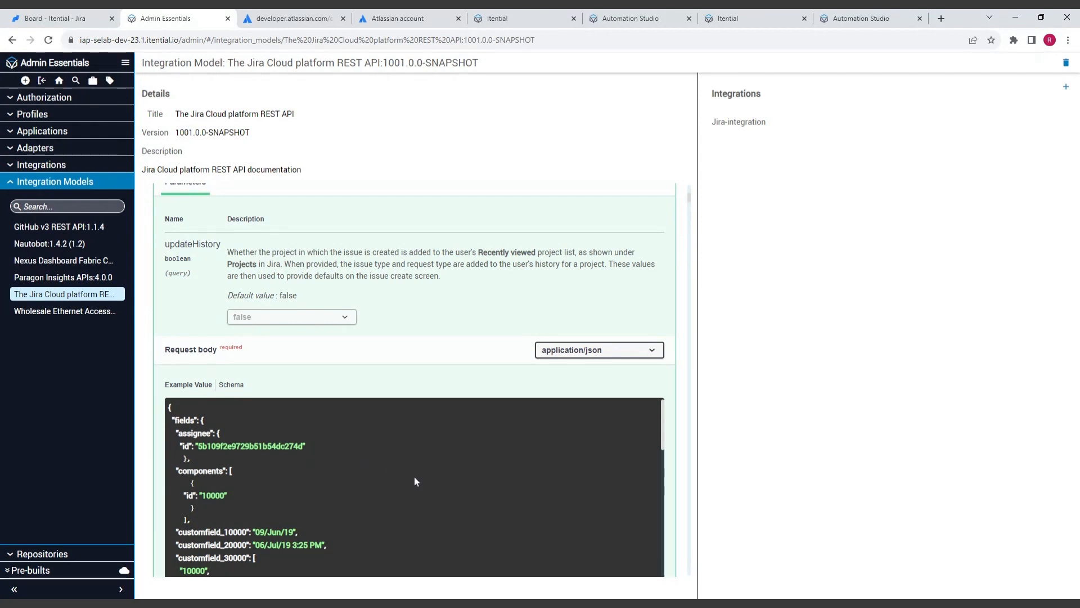
pyautogui.scroll(-5, 306, 471)
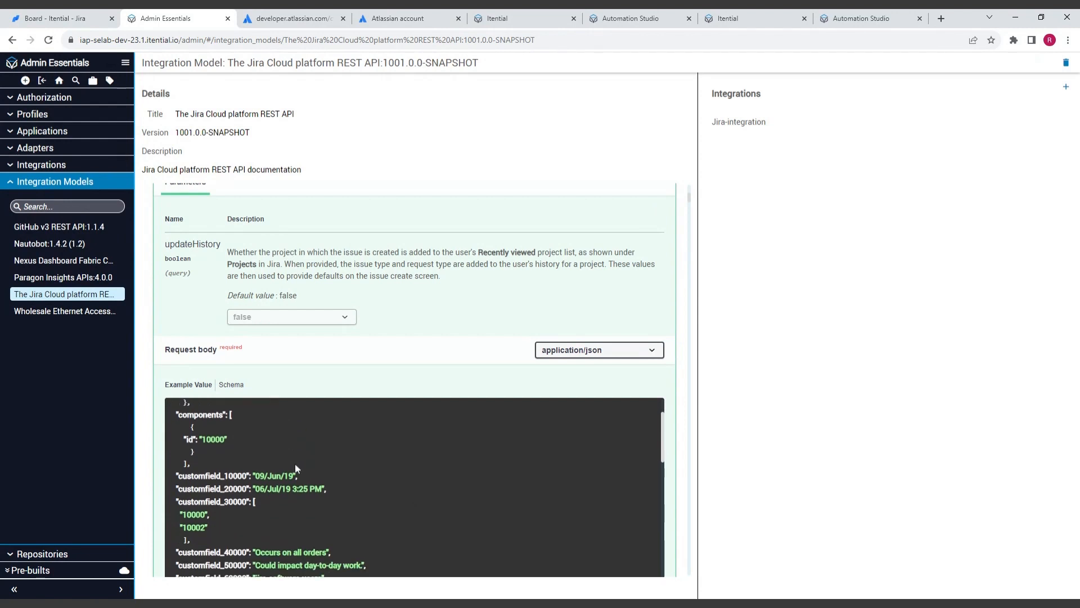
pyautogui.scroll(-2, 388, 495)
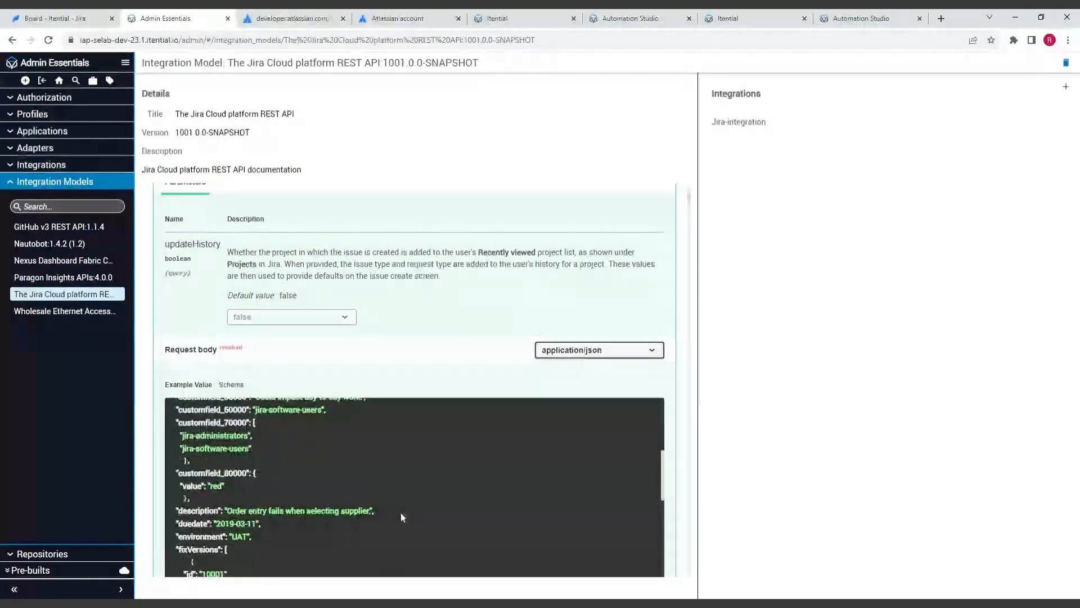
pyautogui.scroll(-3, 400, 512)
pyautogui.scroll(-2, 401, 513)
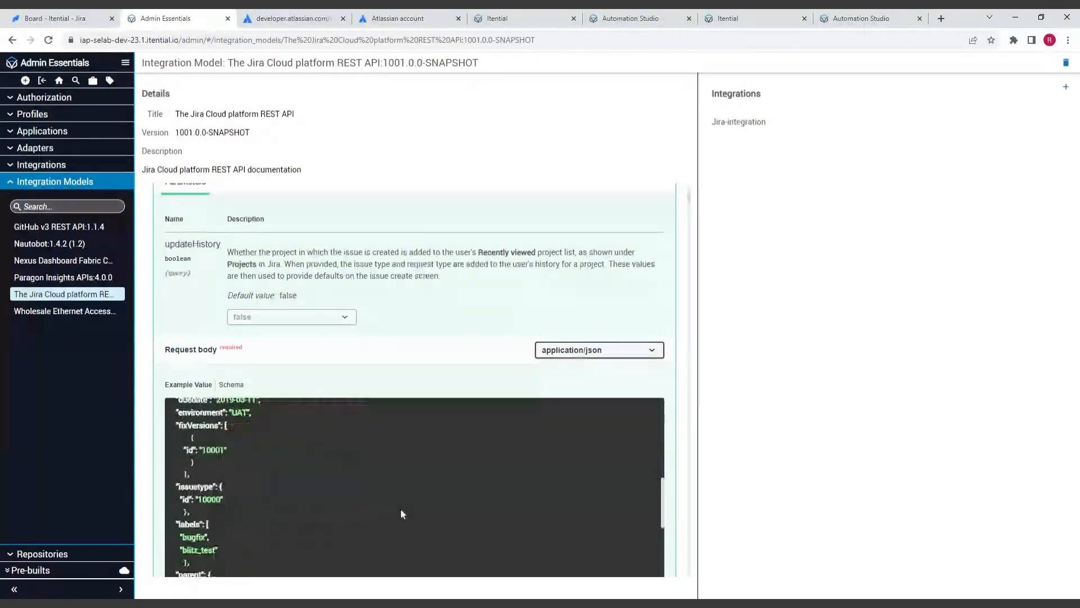
pyautogui.scroll(-5, 402, 513)
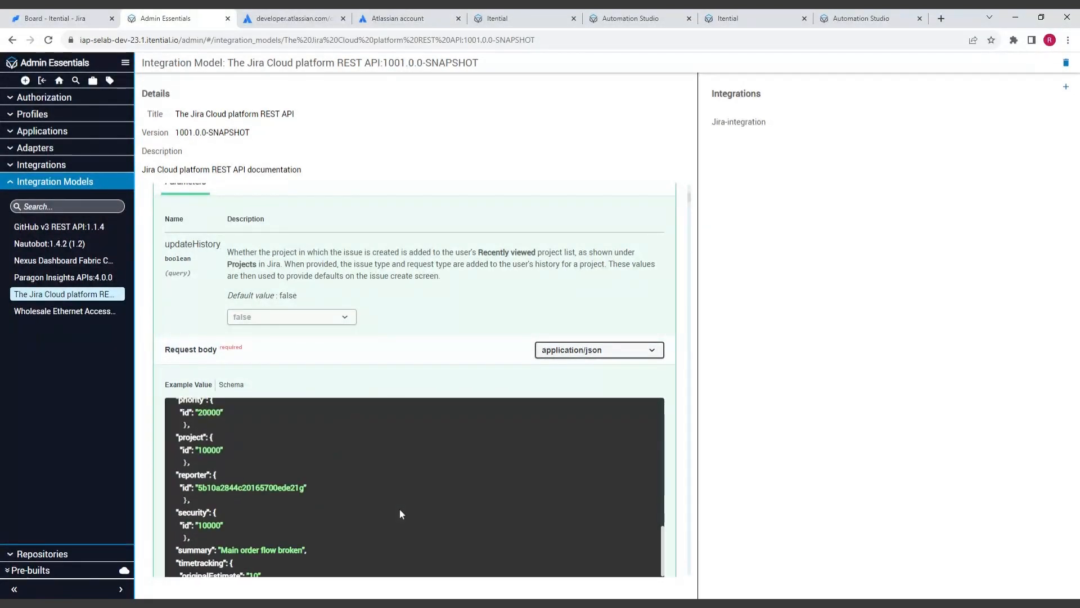
pyautogui.scroll(6, 396, 511)
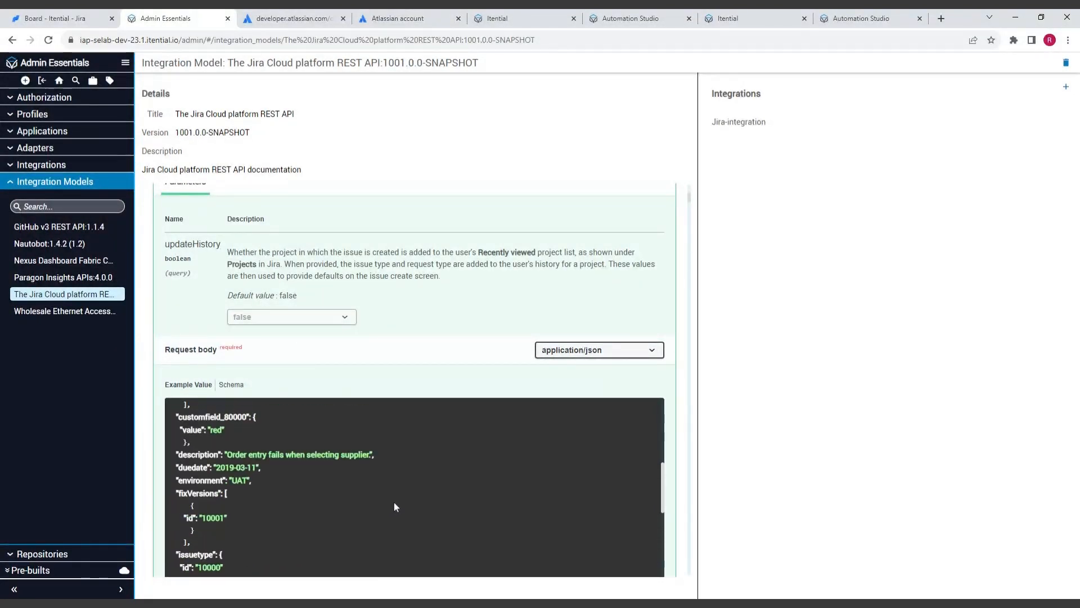
pyautogui.scroll(2, 393, 501)
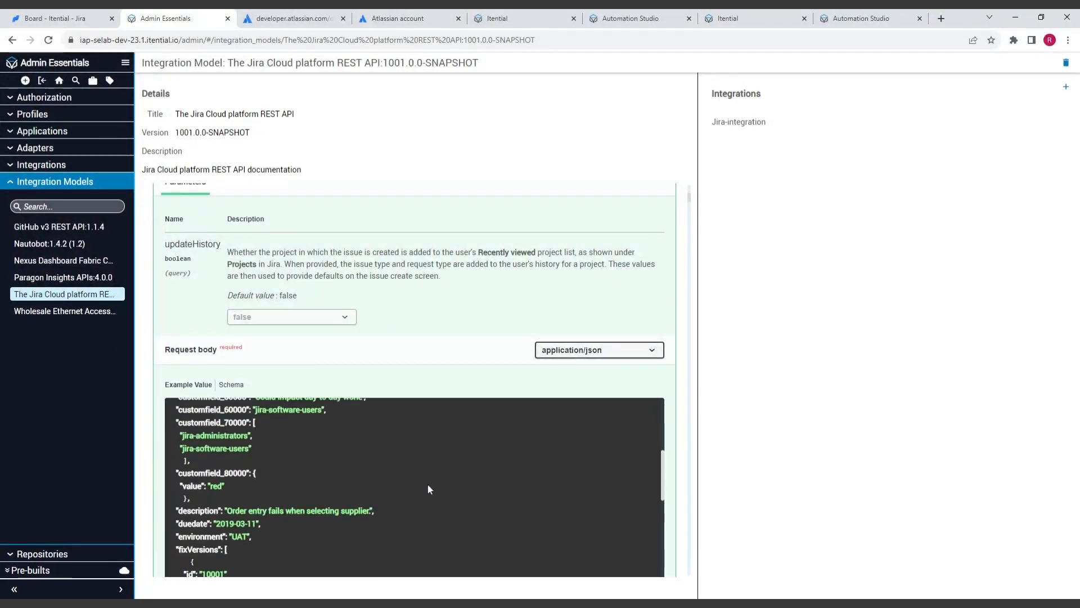
pyautogui.scroll(3, 431, 485)
pyautogui.scroll(4, 432, 490)
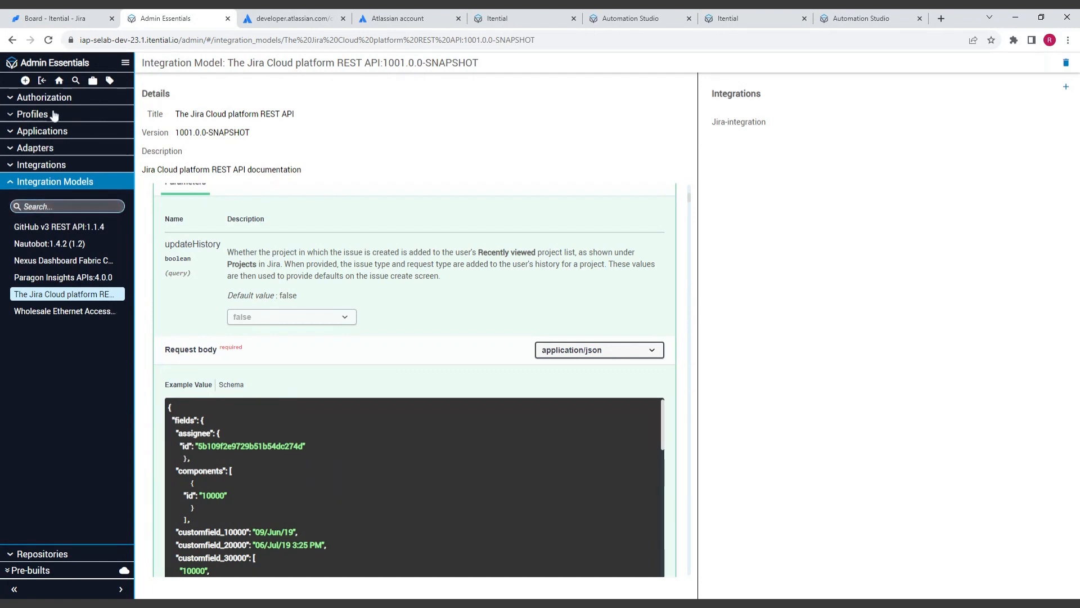
# - Start a new integration from The Jira Cloud platform REST API model, then cancel it
pyautogui.click(26, 81)
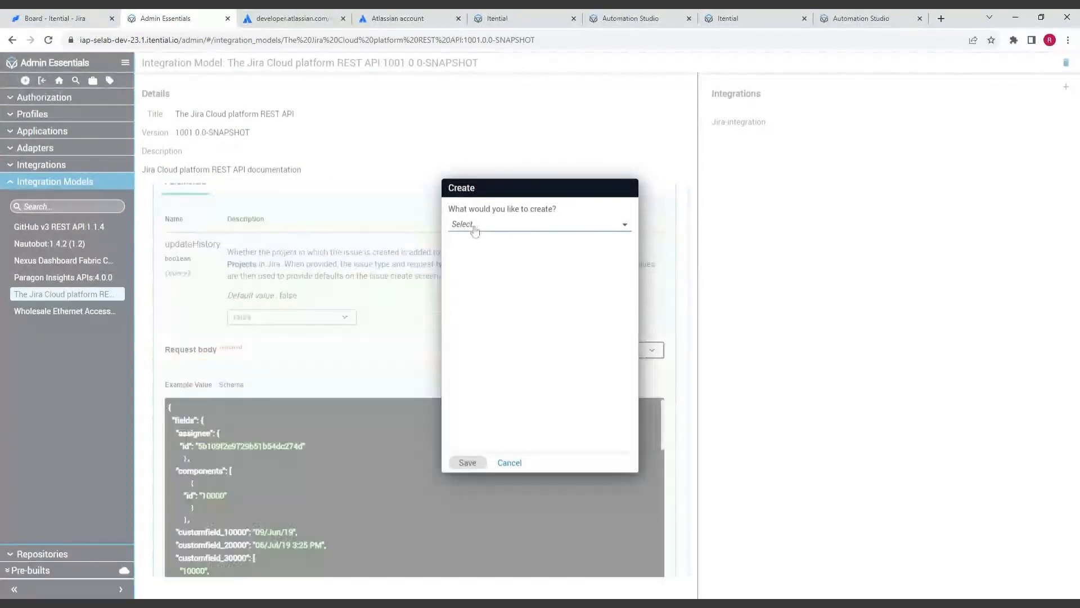
pyautogui.click(475, 225)
pyautogui.click(569, 279)
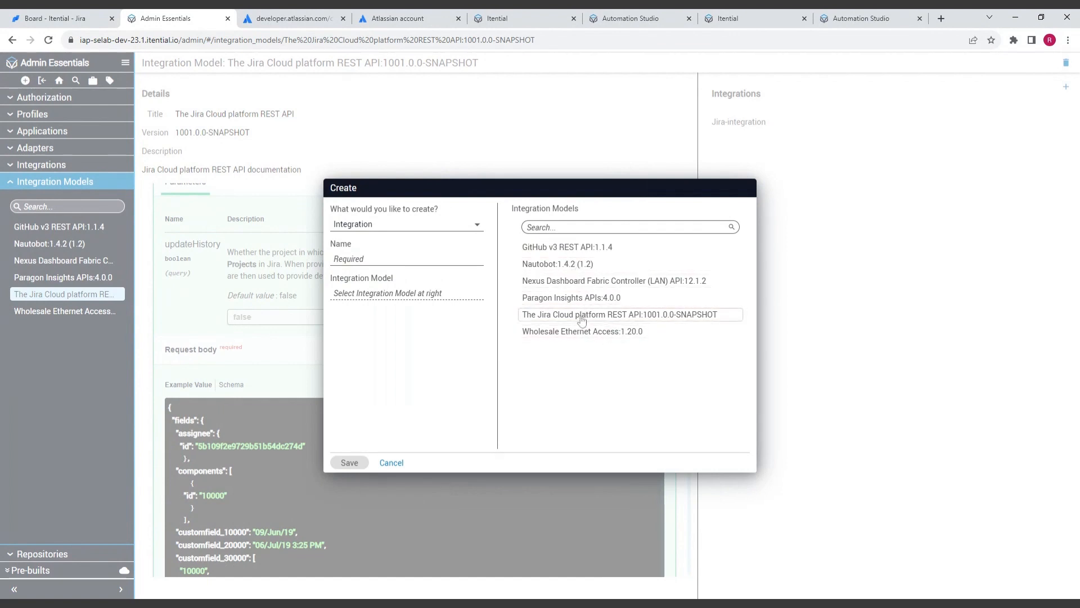
pyautogui.click(599, 315)
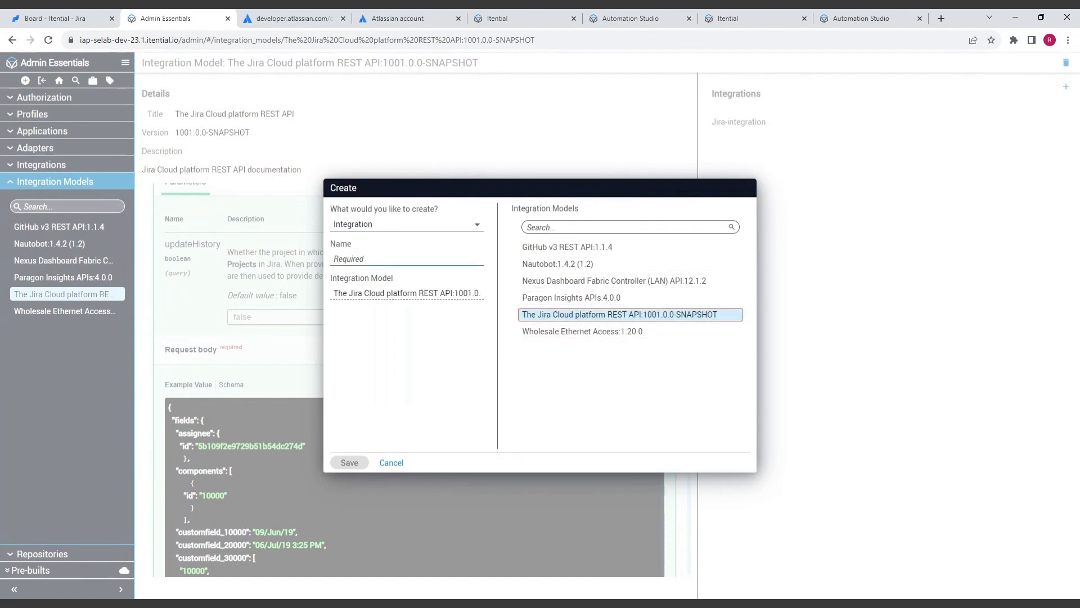
pyautogui.click(392, 462)
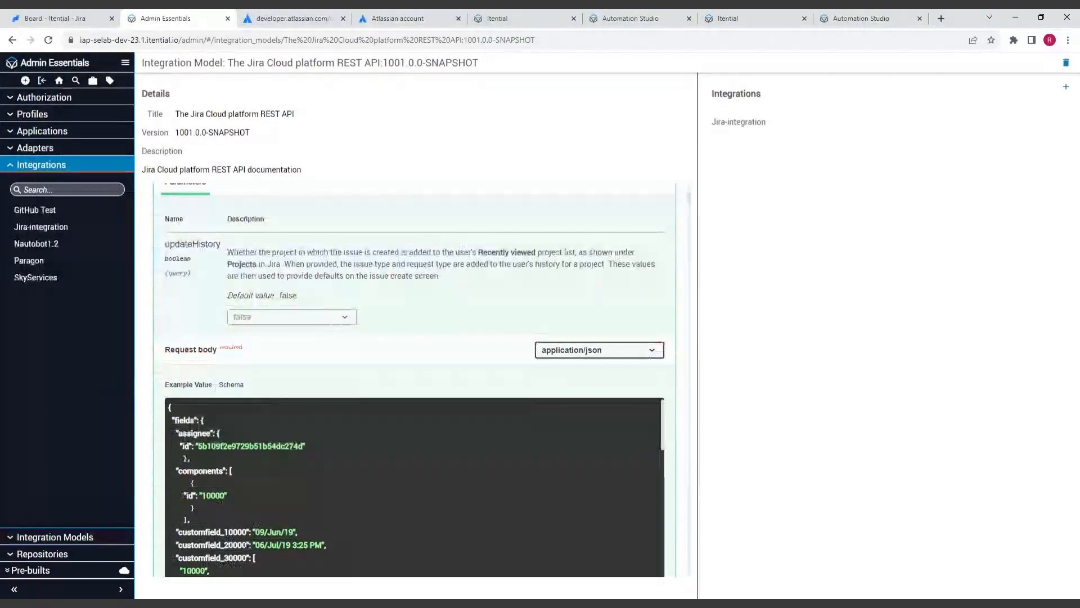
# - Open Jira-integration's configuration, compare it with the Atlassian API tokens, and check token_type
pyautogui.click(26, 228)
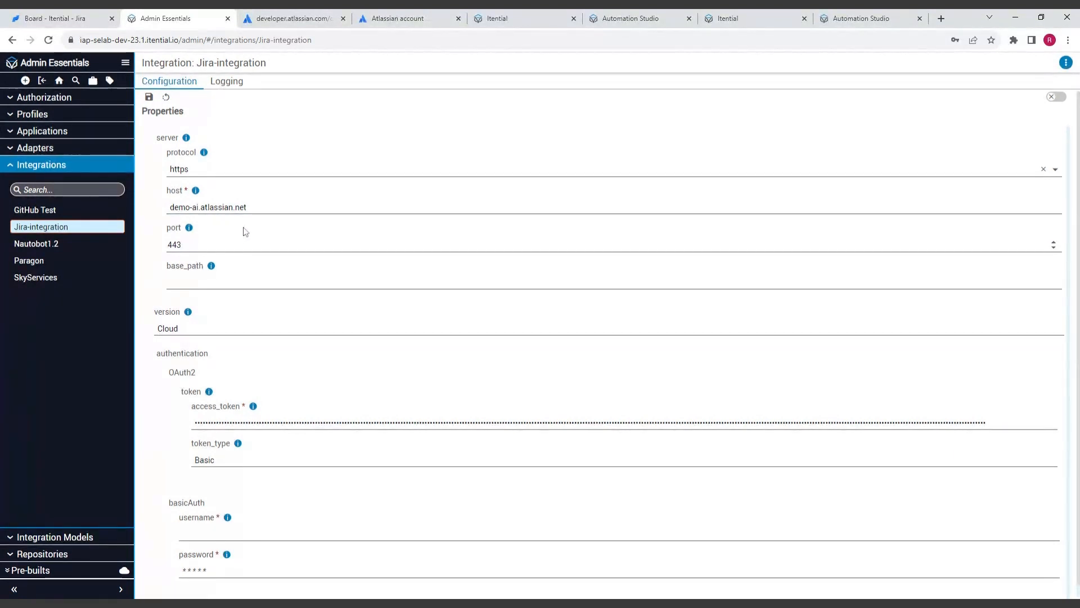
pyautogui.click(385, 22)
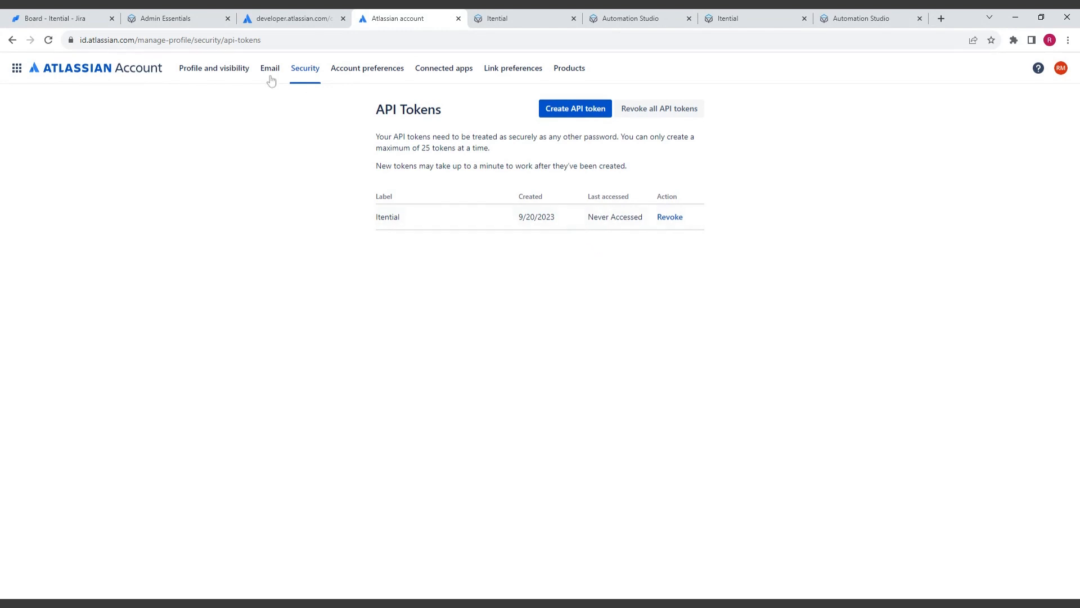
pyautogui.click(177, 18)
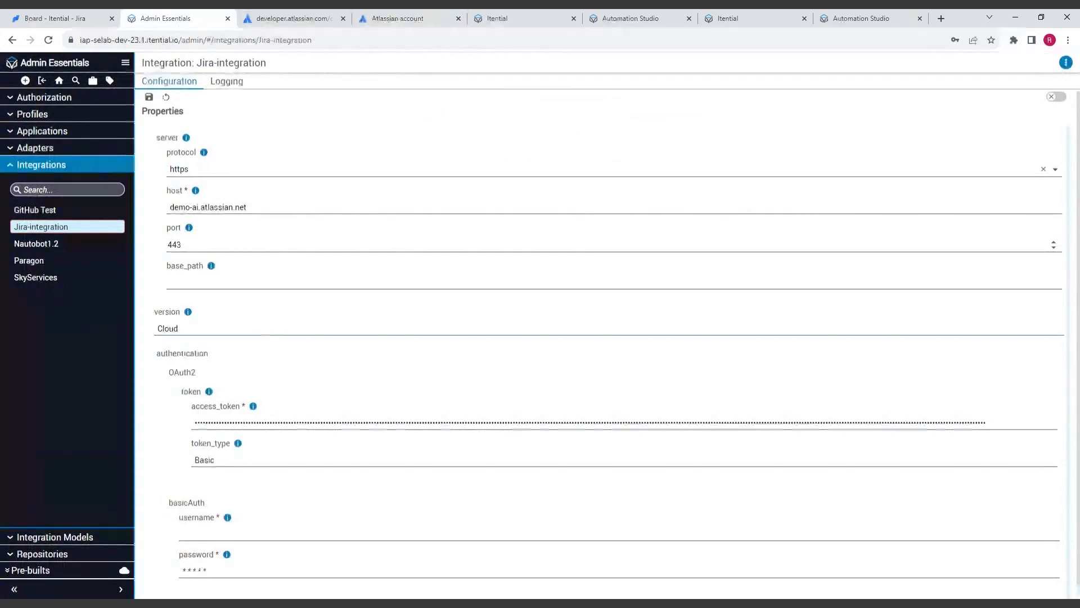
pyautogui.click(260, 458)
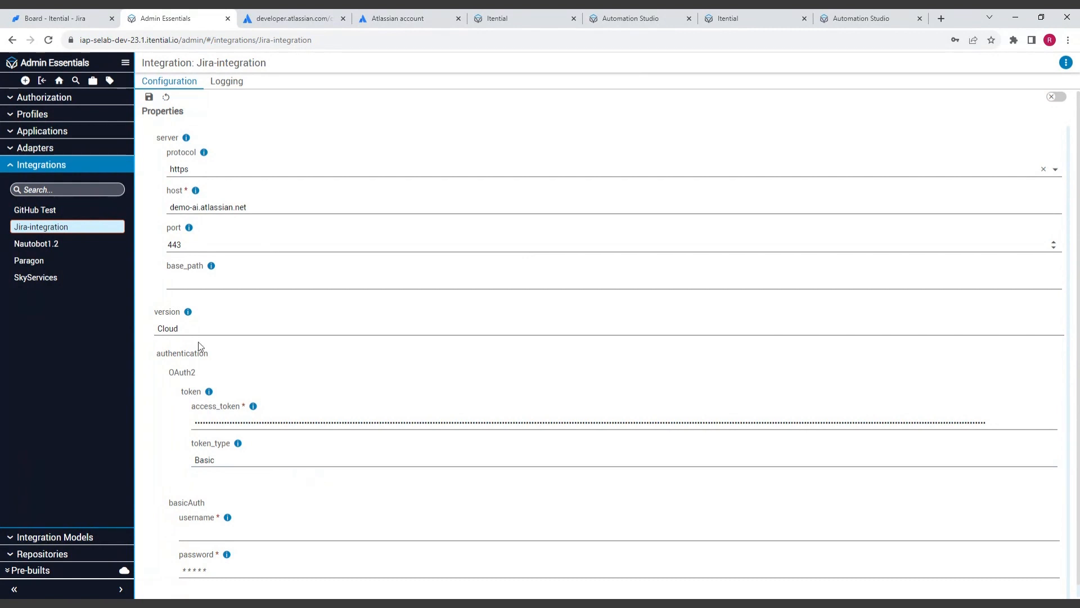
pyautogui.click(15, 164)
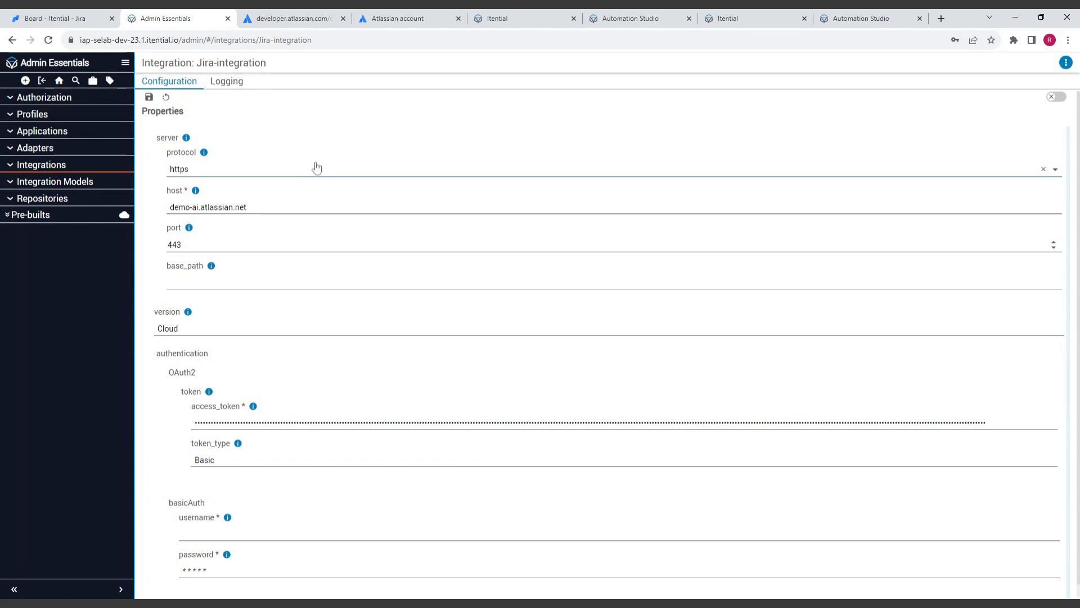
# - Switch to Jira and view the Itential board's empty Request, In Progress and Complete columns
pyautogui.click(55, 22)
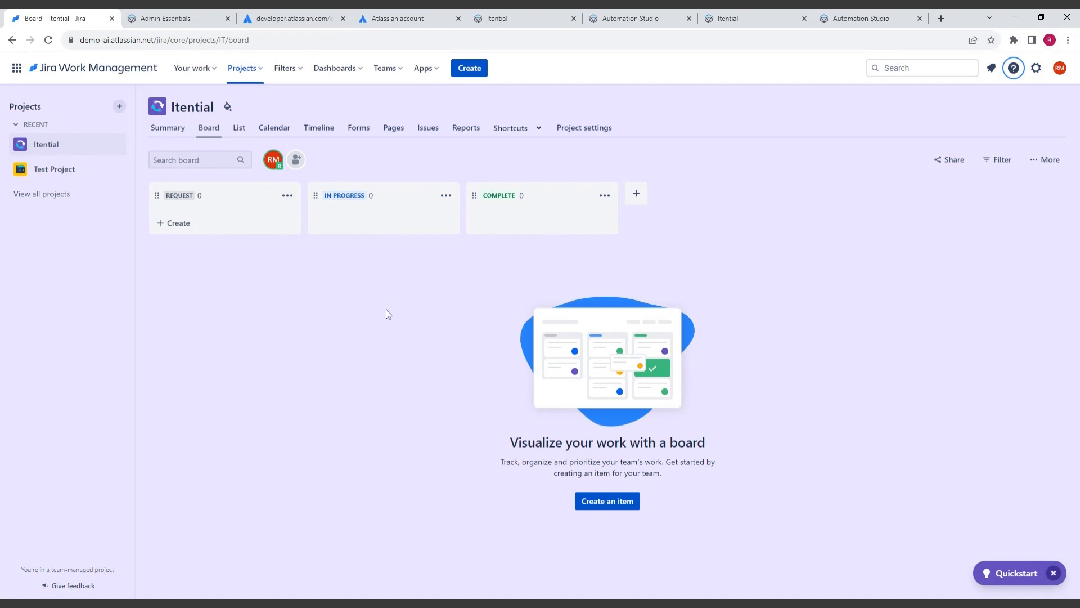
# - Create the card 'Issue 1' (IT-60) in the Itential board's Request column
pyautogui.click(177, 227)
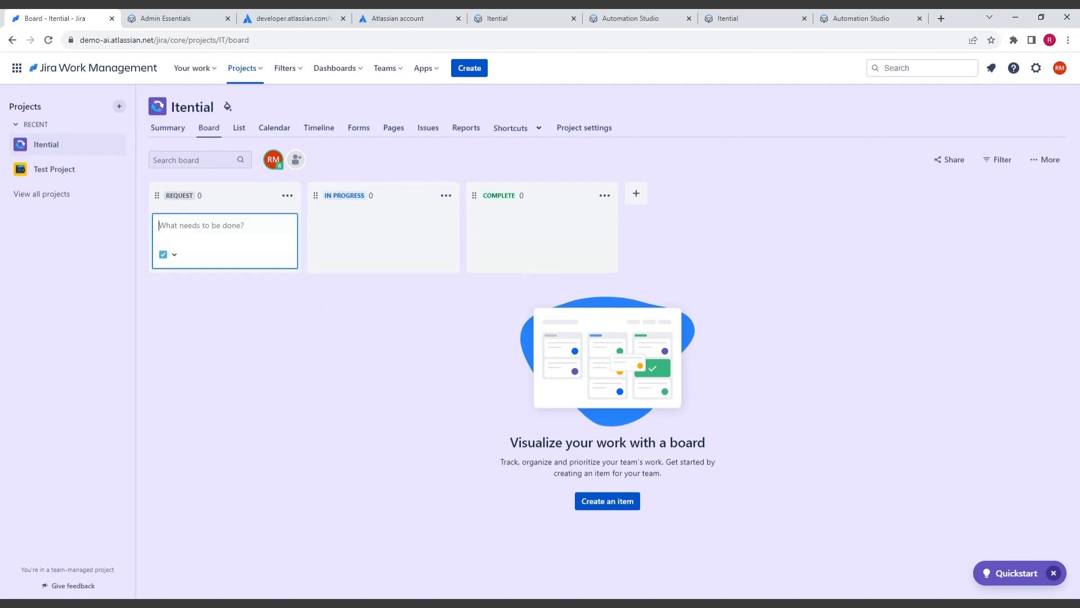
pyautogui.write('Issue 1')
pyautogui.click(292, 318)
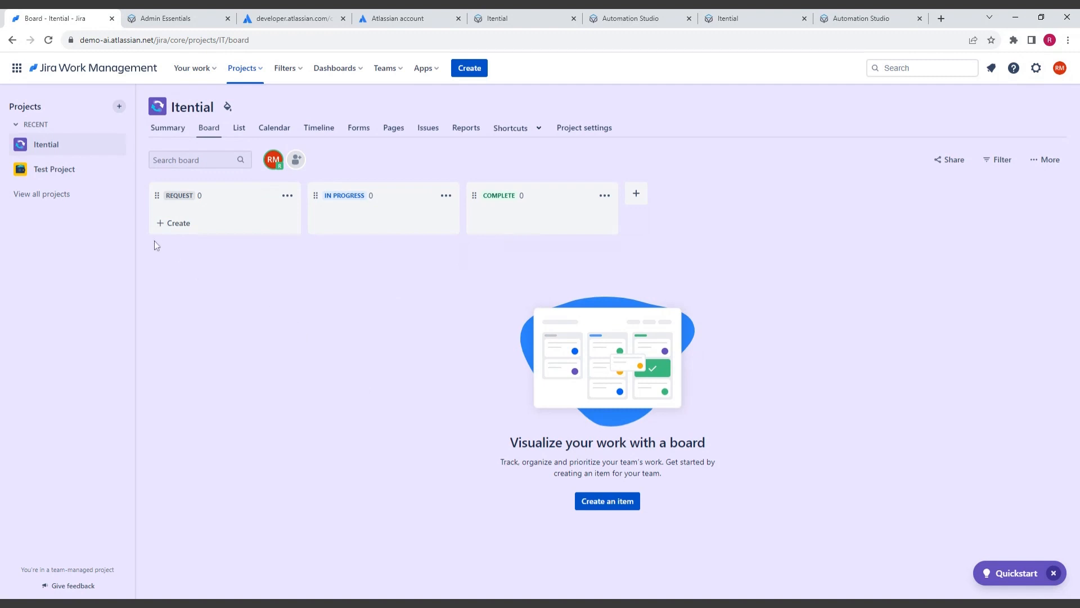
pyautogui.click(180, 224)
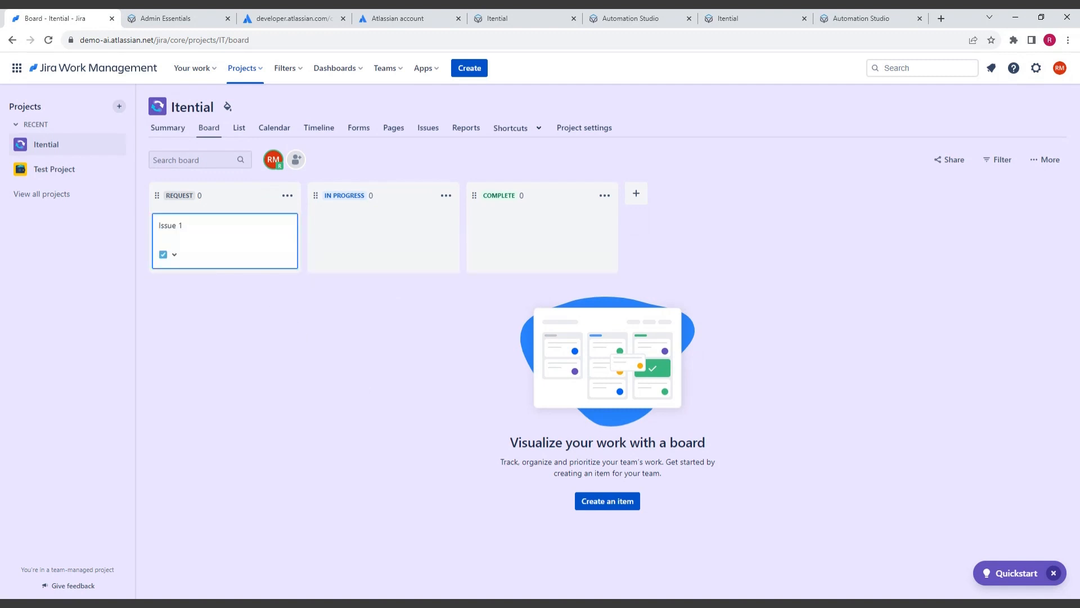
pyautogui.press('Return')
pyautogui.click(288, 366)
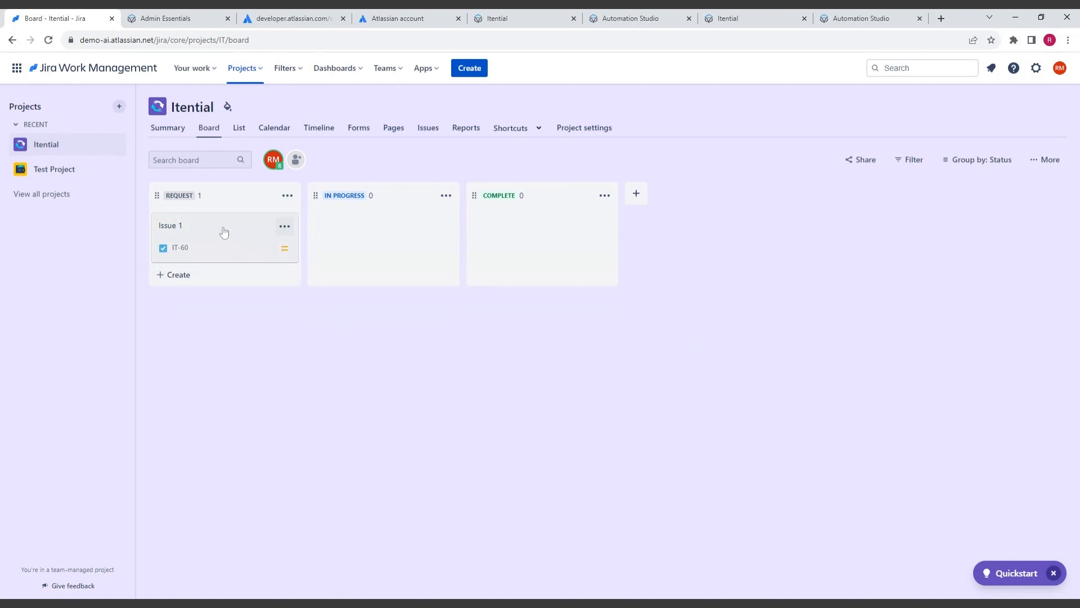
# - Open IT-60 and save the description 'Description of issue'
pyautogui.click(224, 232)
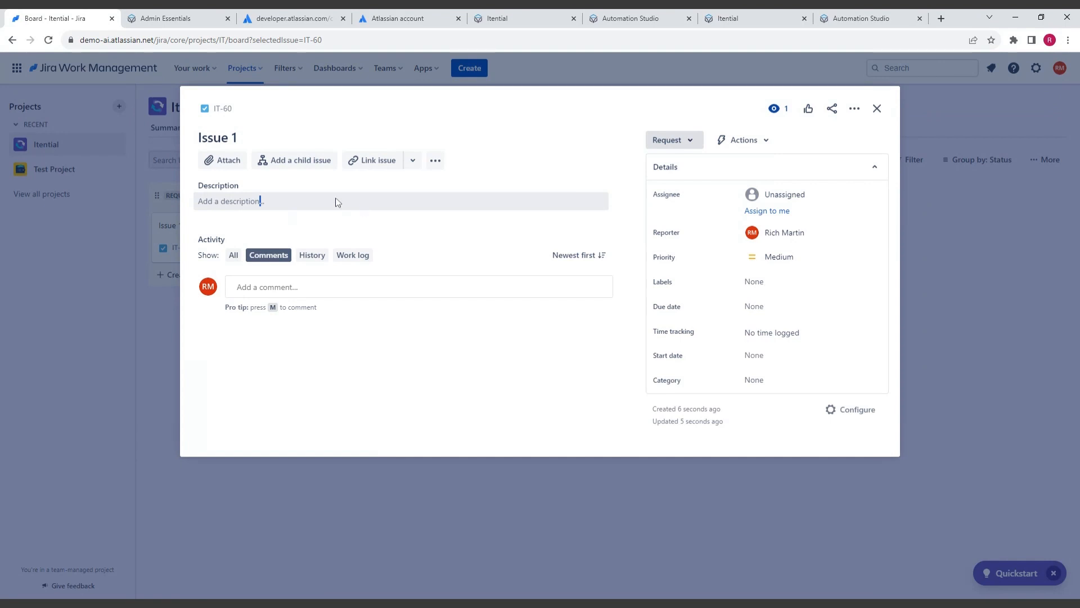
pyautogui.tripleClick(297, 202)
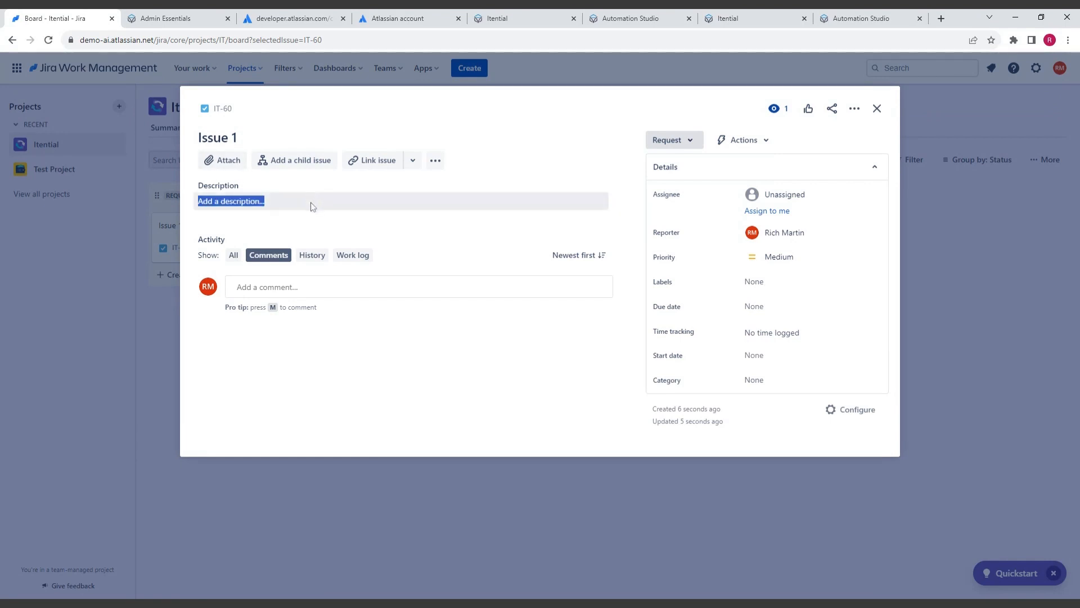
pyautogui.click(292, 207)
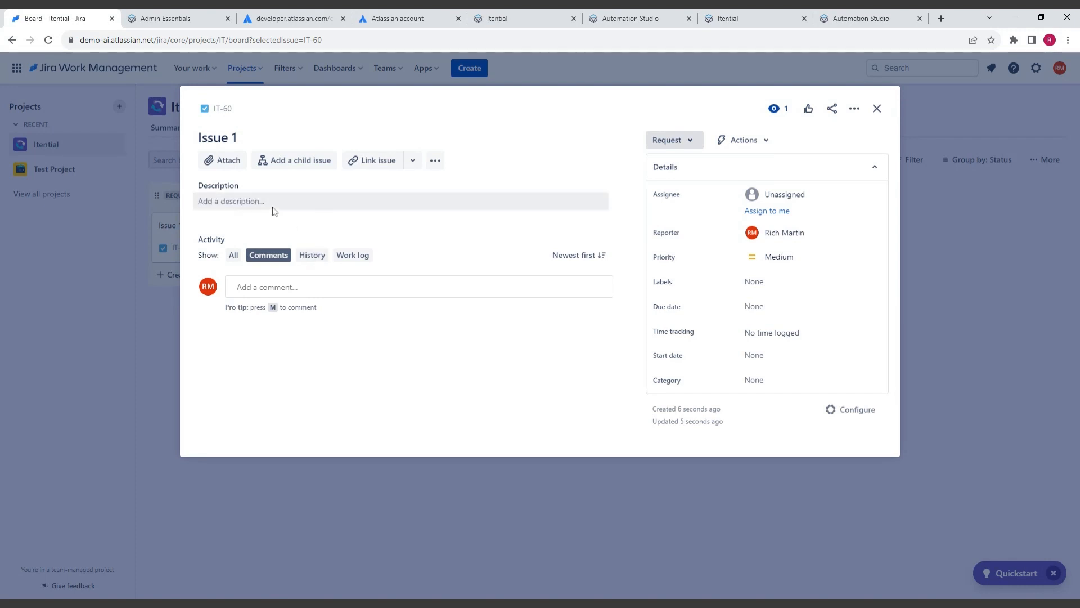
pyautogui.click(271, 203)
pyautogui.press('a')
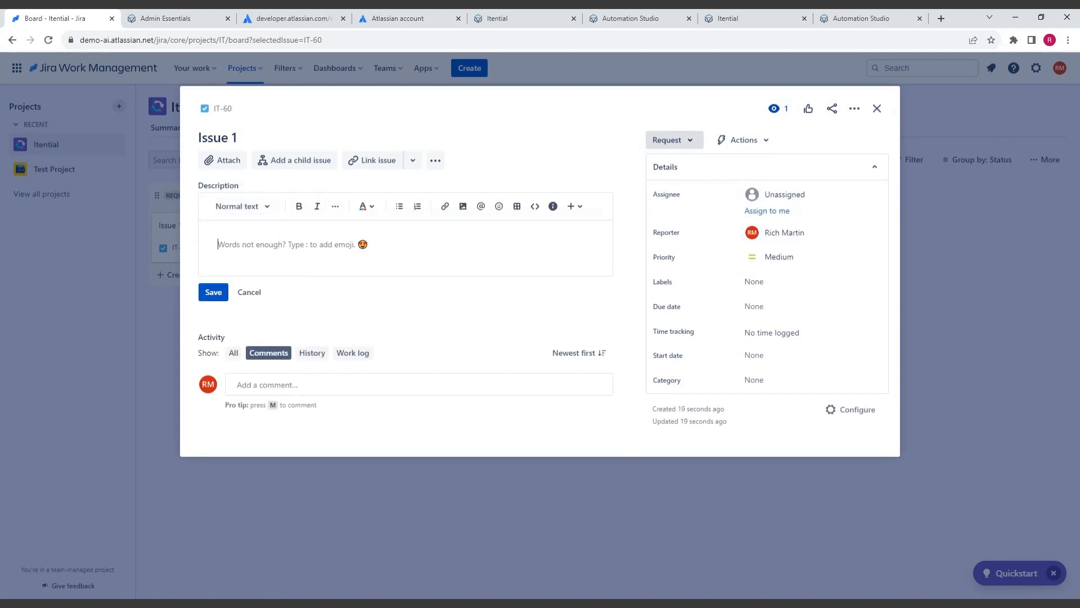
pyautogui.write('Descriptio')
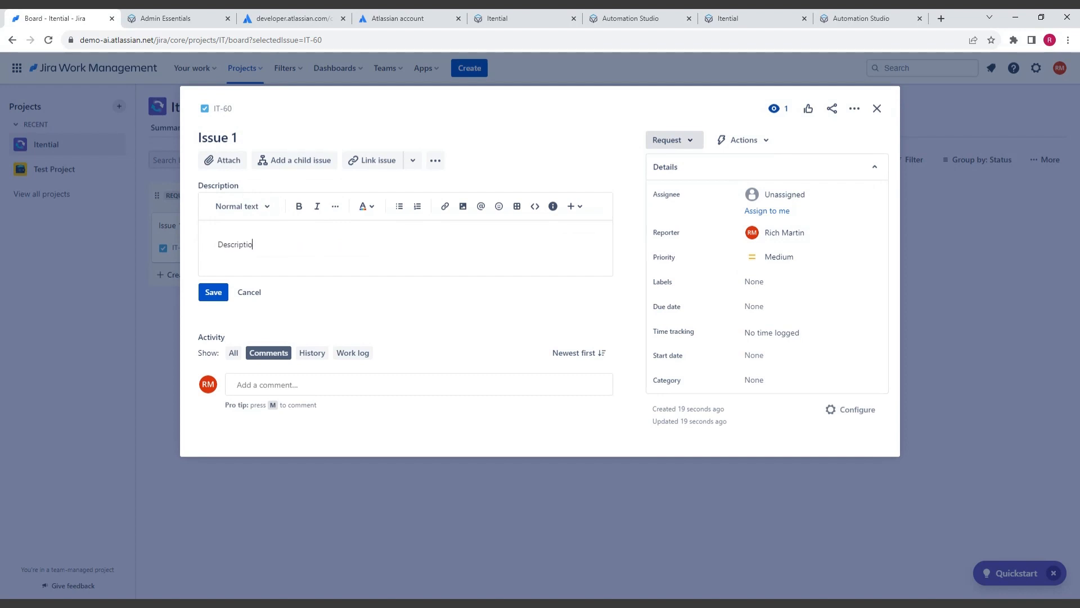
pyautogui.write('n of issue')
pyautogui.press('Return')
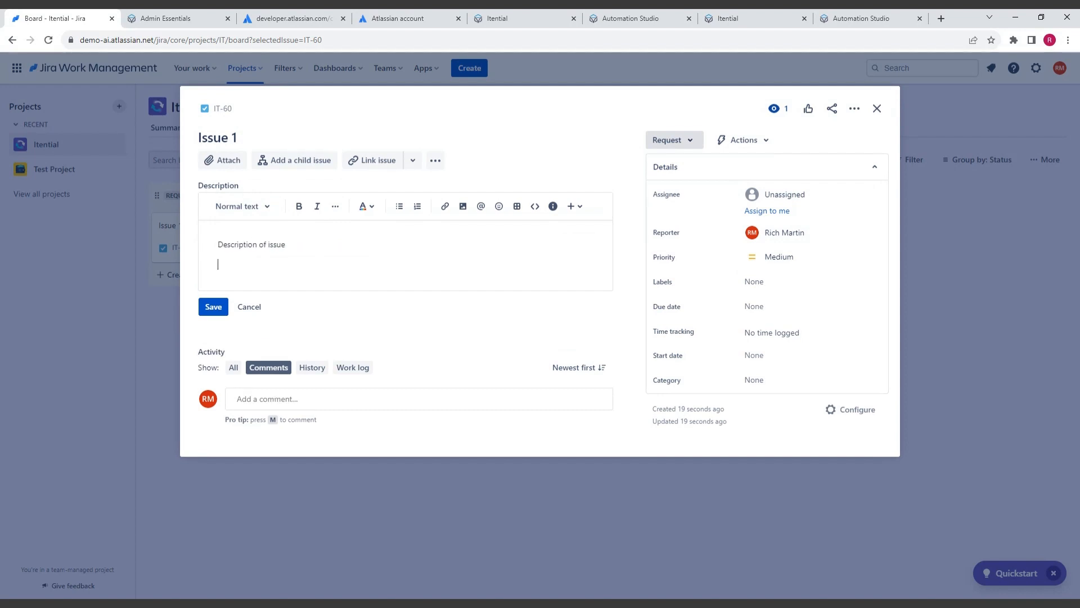
pyautogui.click(215, 307)
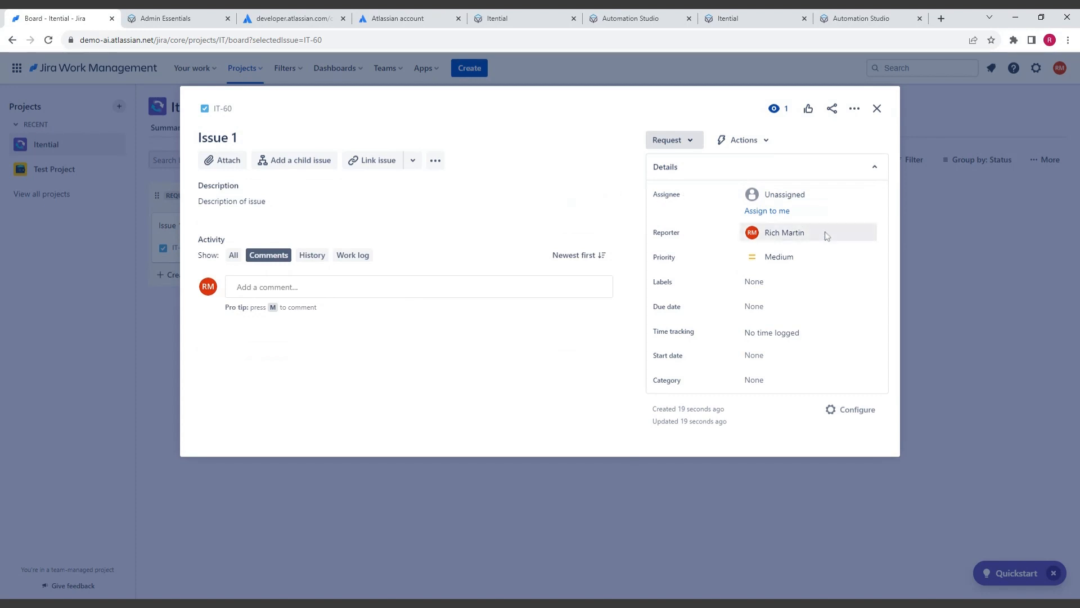
# - Assign IT-60 to yourself and set its priority to Low
pyautogui.click(777, 211)
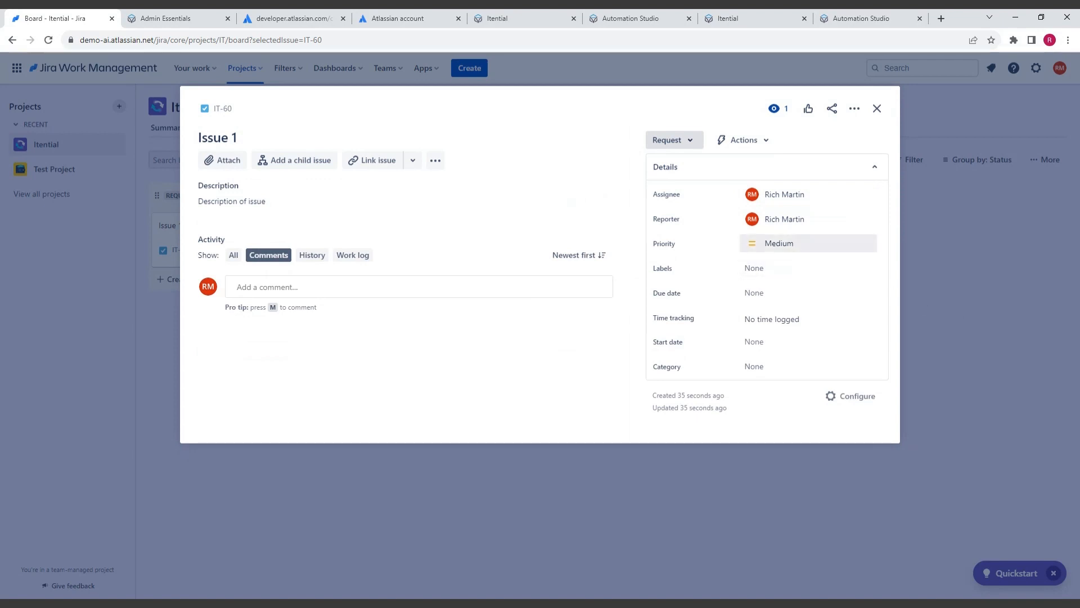
pyautogui.click(820, 247)
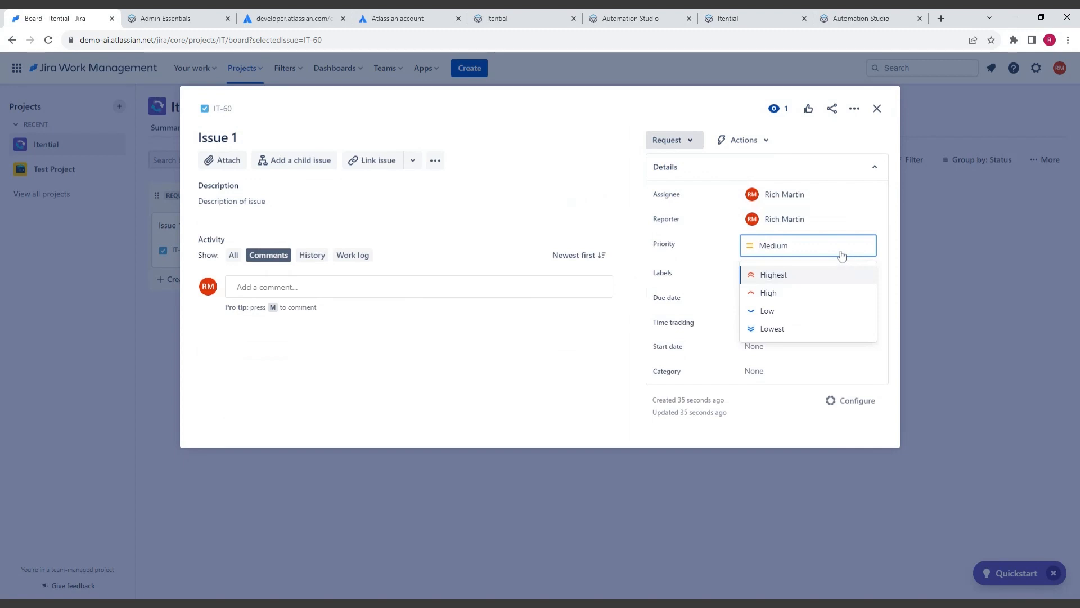
pyautogui.click(810, 312)
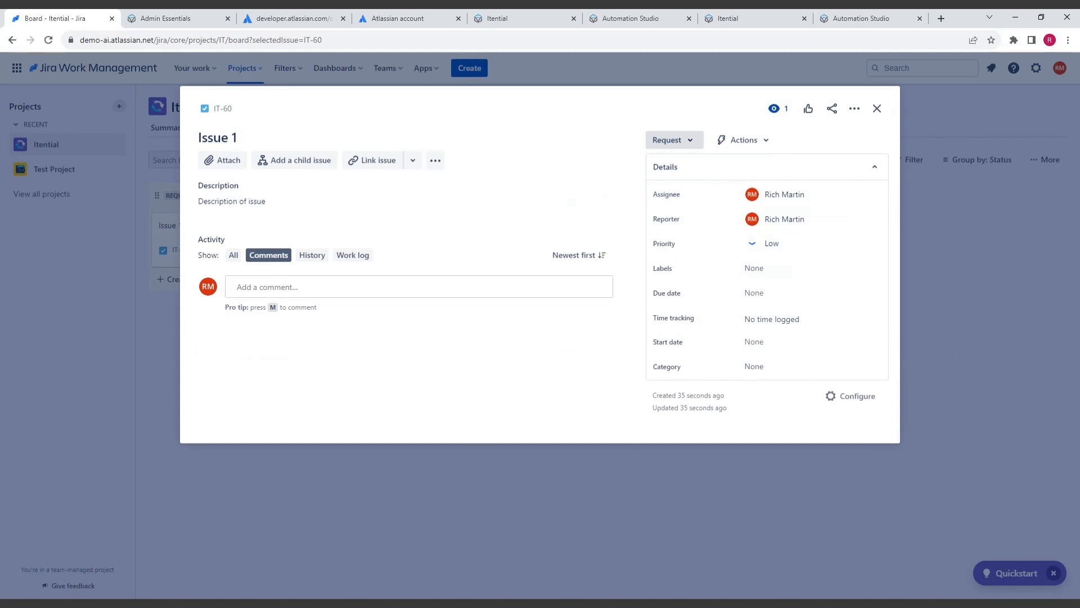
# - Add the comment 'this is a comment' to IT-60
pyautogui.click(351, 288)
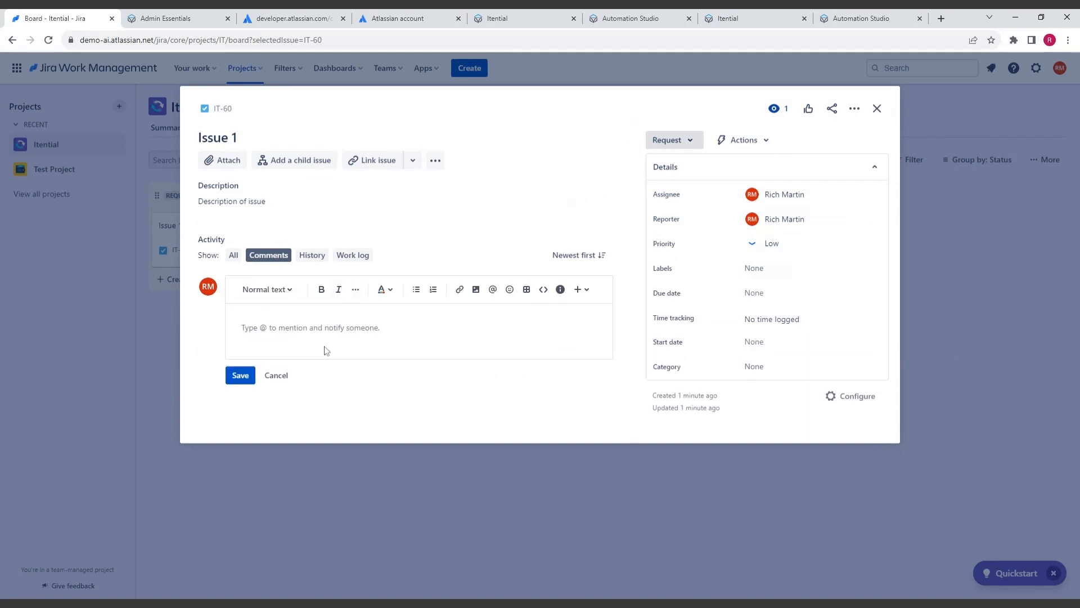
pyautogui.write('this')
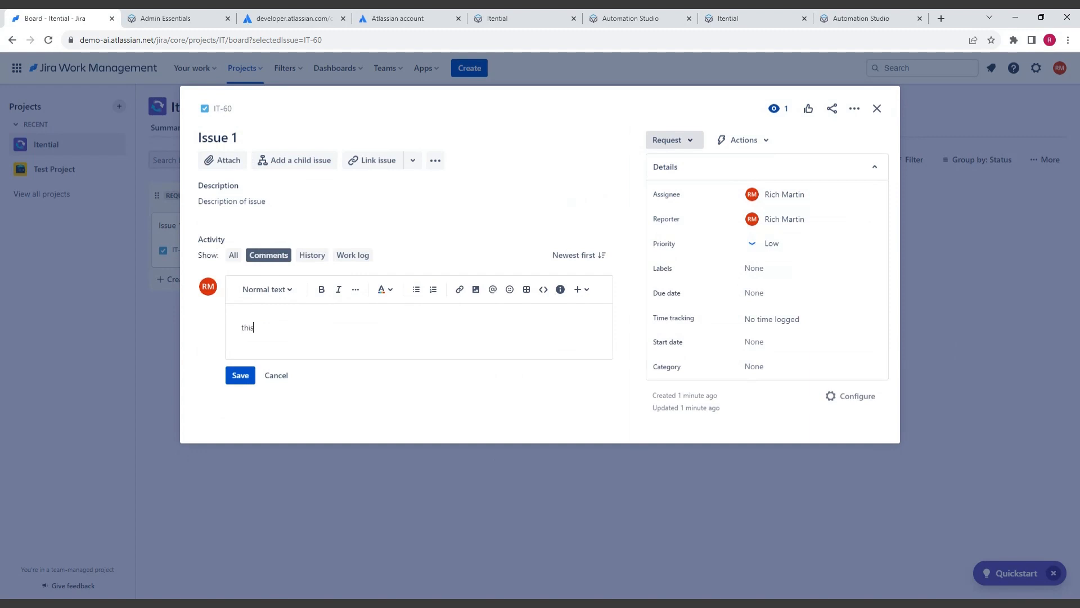
pyautogui.write(' is a comment')
pyautogui.click(240, 375)
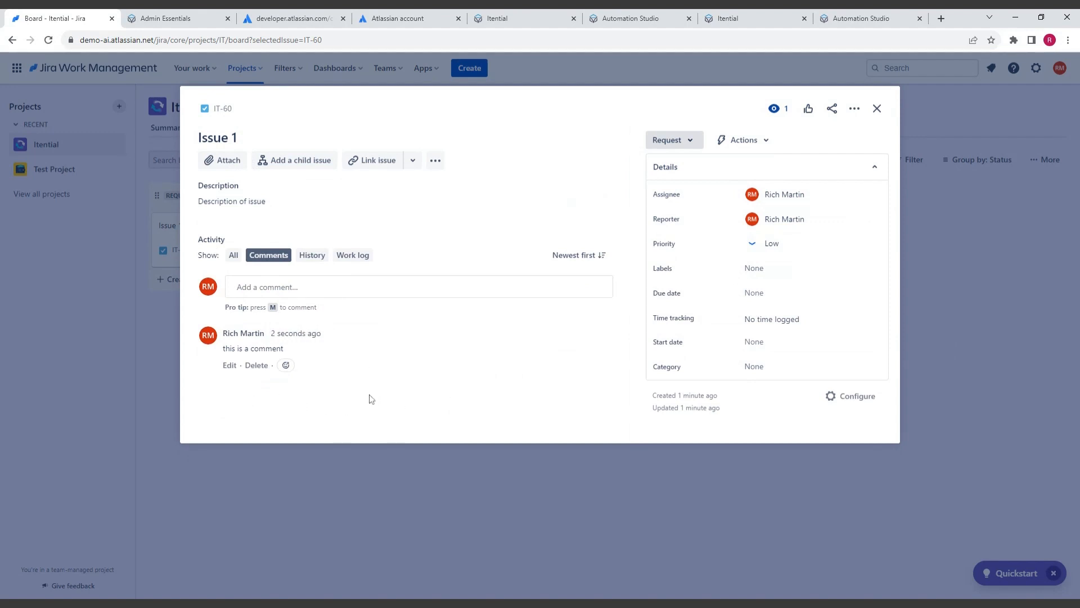
# - Move Issue 1 into In Progress, then set its status to Done so it lands in Complete
pyautogui.click(876, 109)
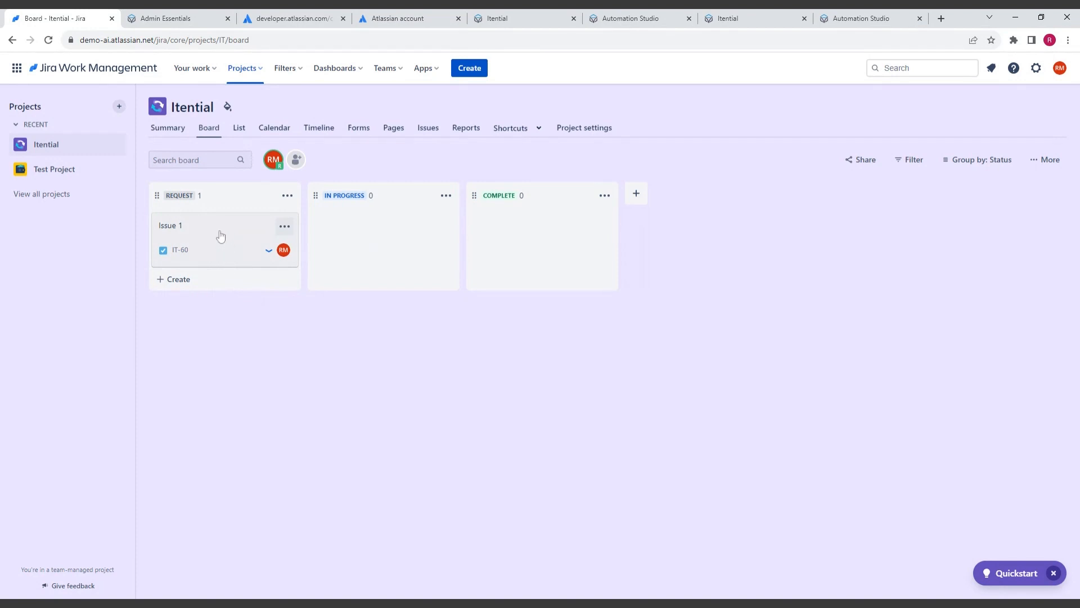
pyautogui.moveTo(217, 242); pyautogui.dragTo(366, 234)
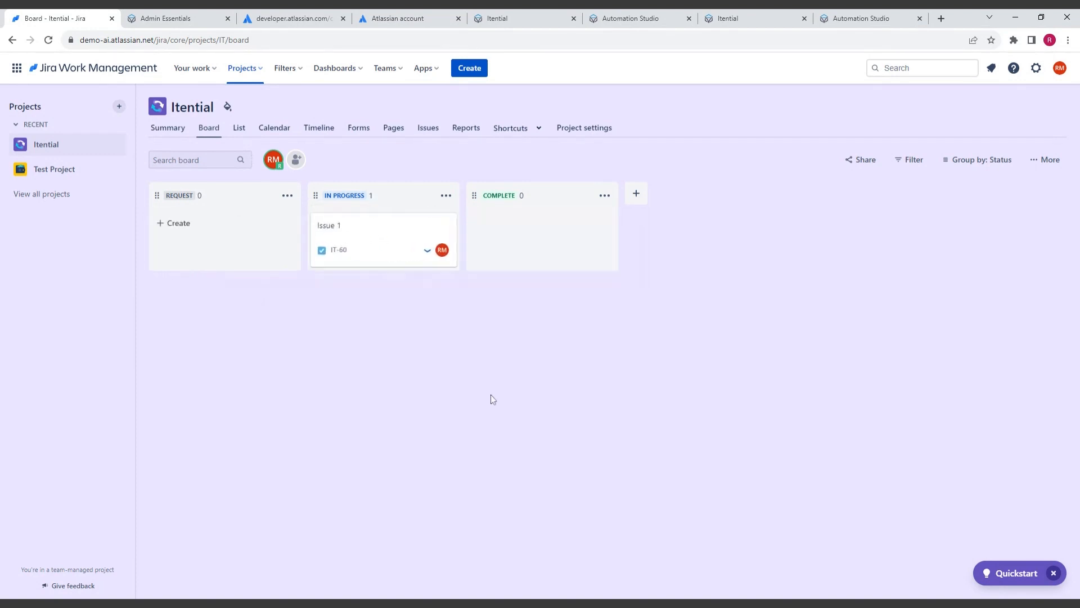
pyautogui.click(396, 233)
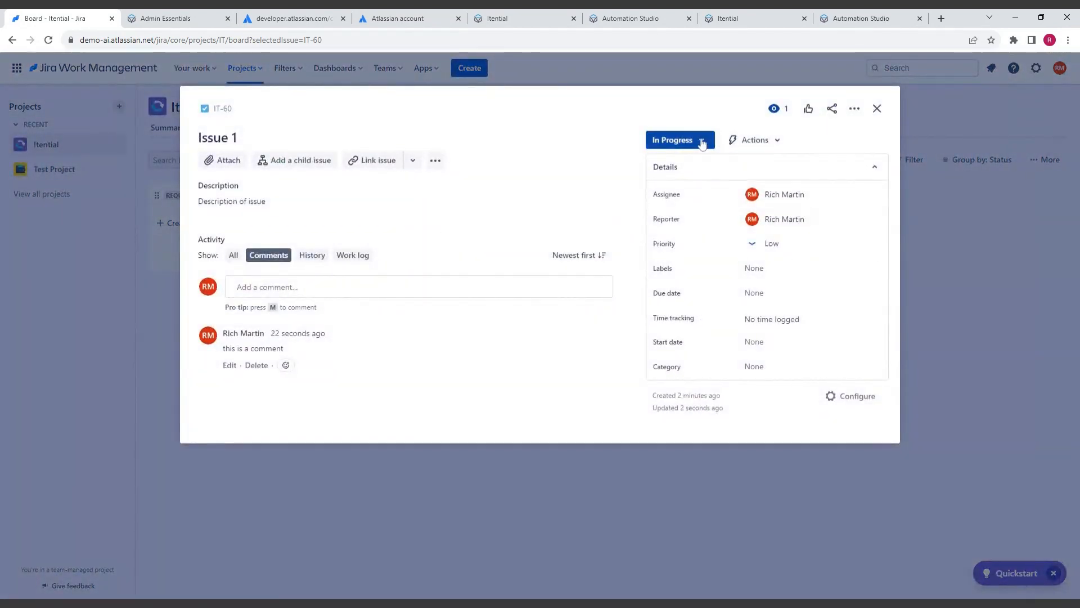
pyautogui.click(702, 143)
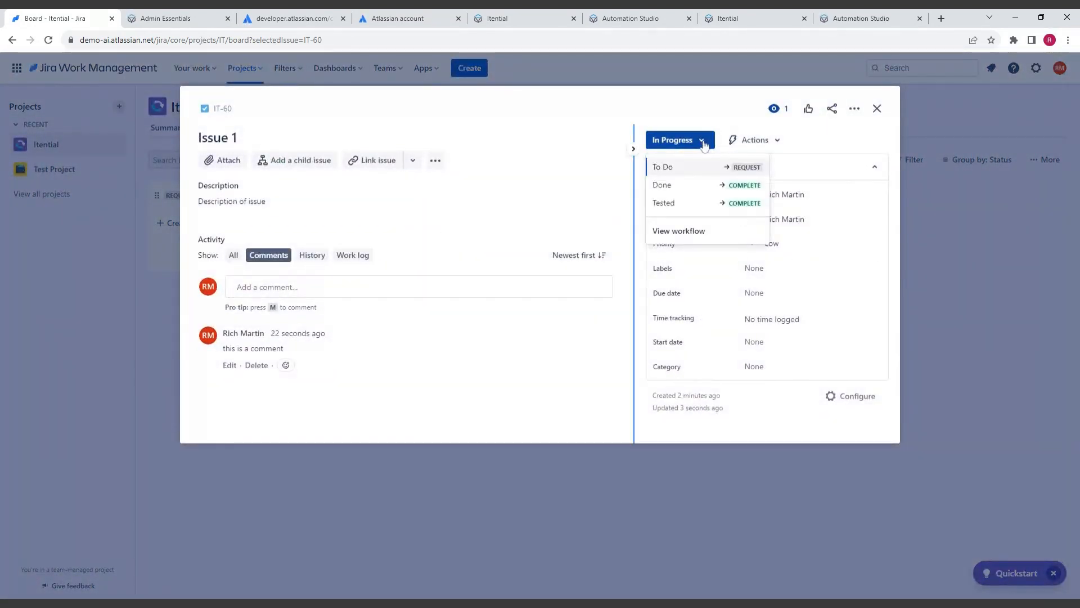
pyautogui.click(699, 193)
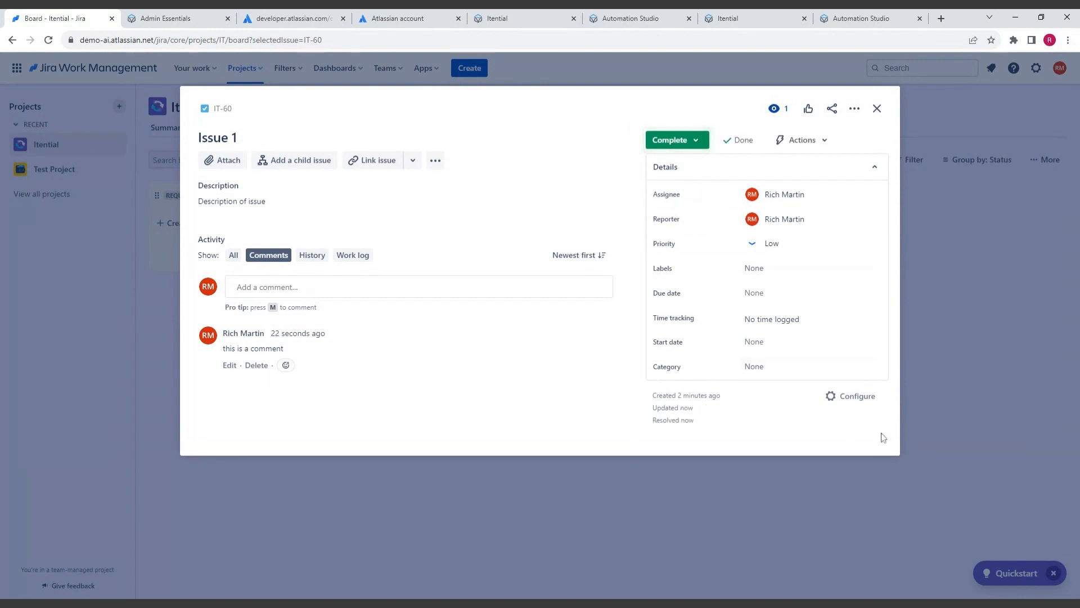
pyautogui.click(878, 107)
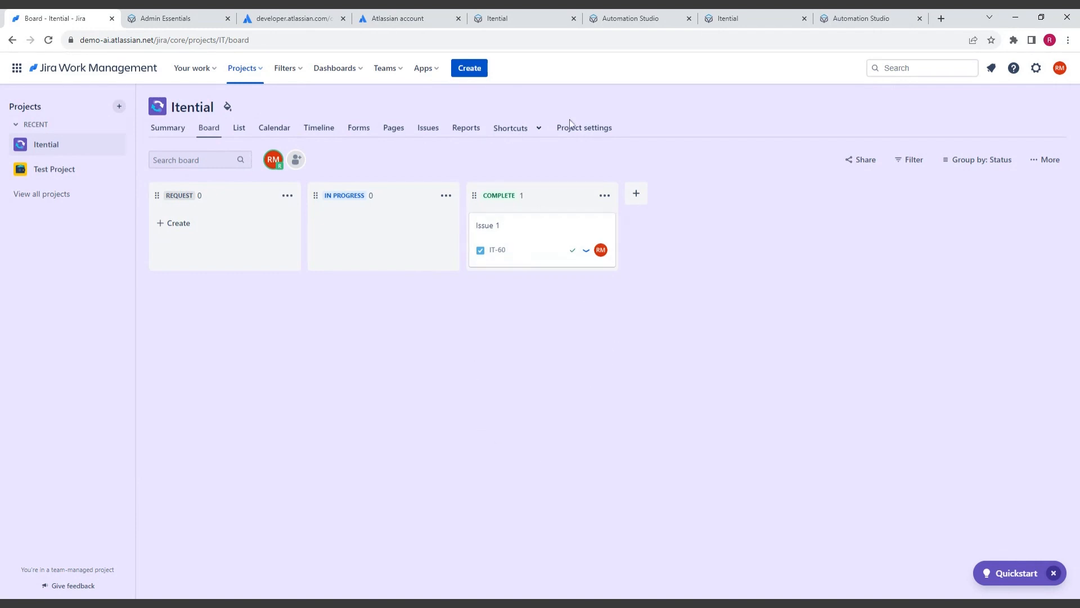
pyautogui.click(518, 26)
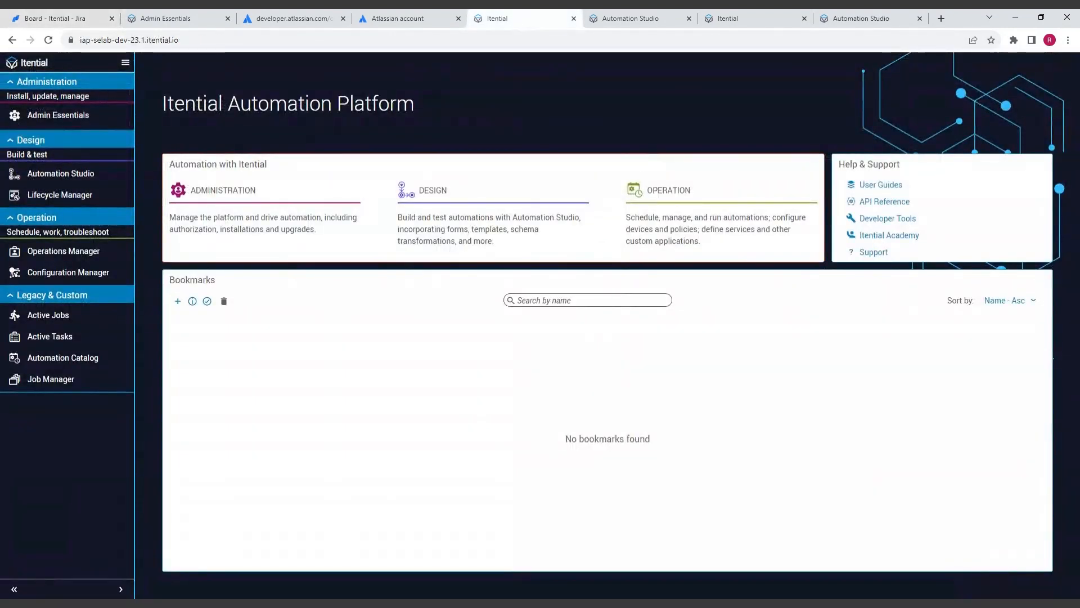
# - Open Automation Studio's Workflows list and filter it with the search term 'jira'
pyautogui.click(62, 178)
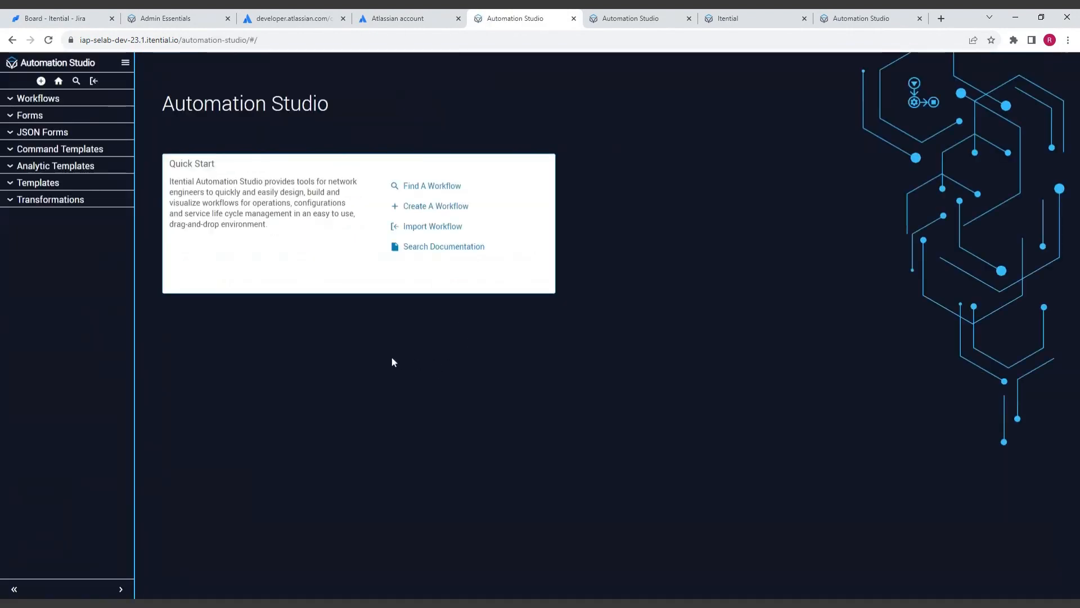
pyautogui.click(40, 99)
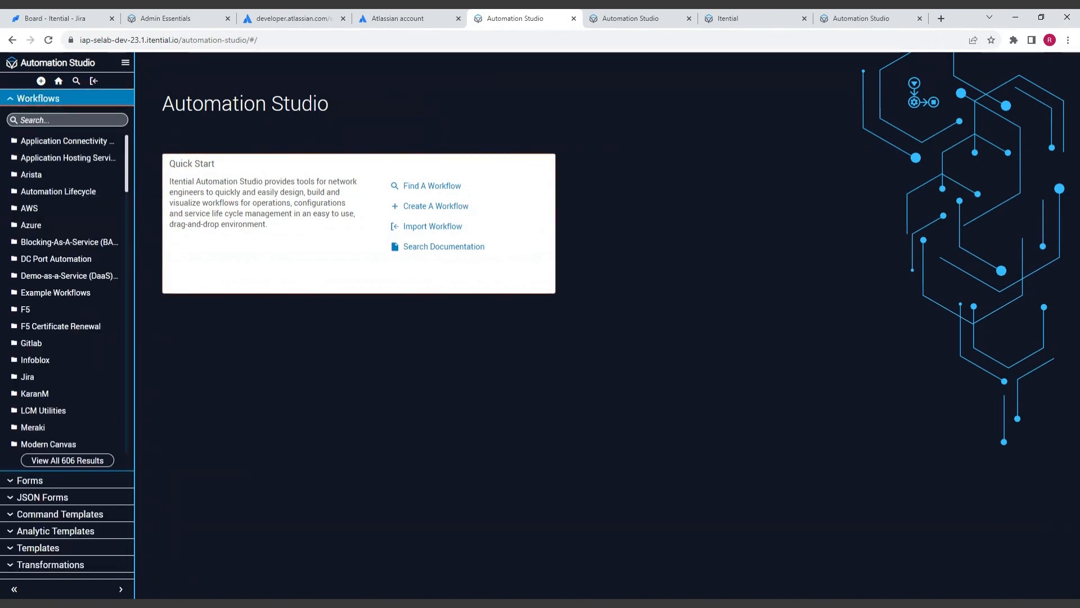
pyautogui.click(62, 120)
pyautogui.write('ji')
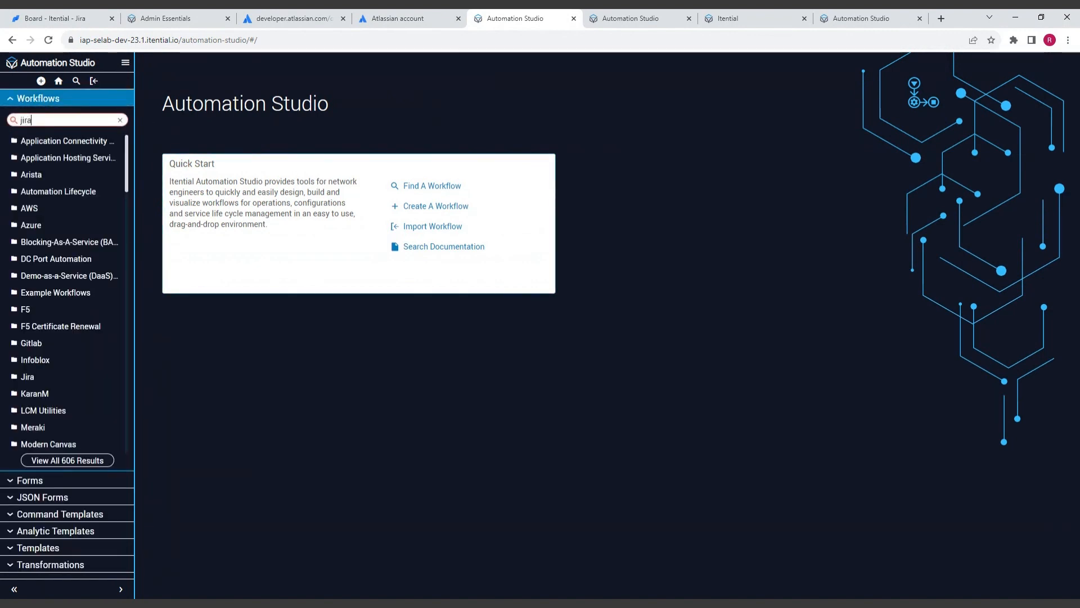
pyautogui.write('ra')
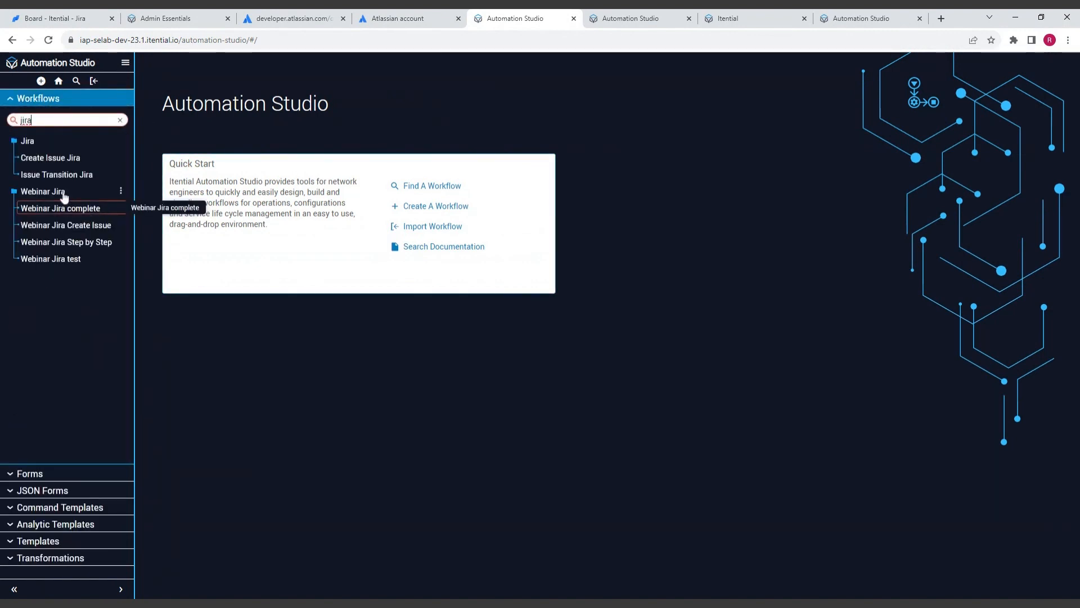
# - Open the 'Webinar Jira Step by Step' workflow and scroll through the Tasks panel
pyautogui.click(55, 243)
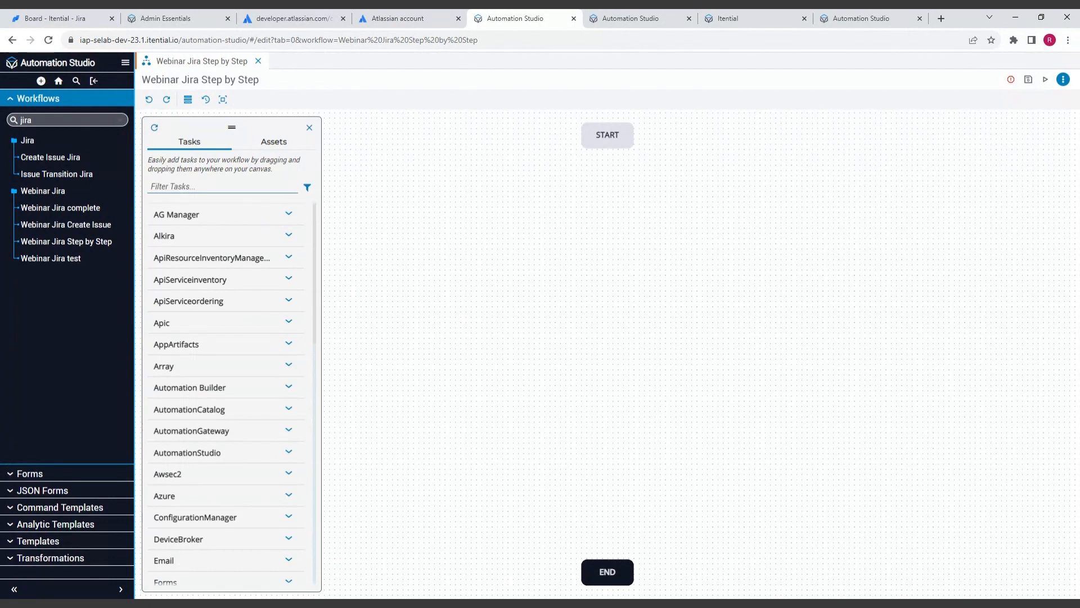
pyautogui.scroll(-8, 262, 228)
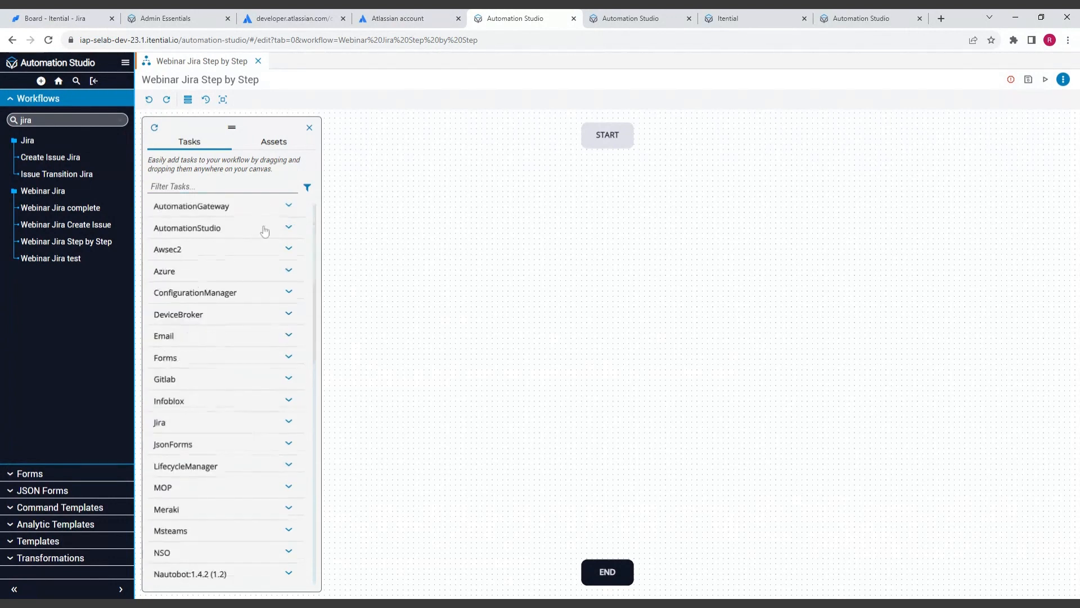
pyautogui.scroll(-4, 265, 227)
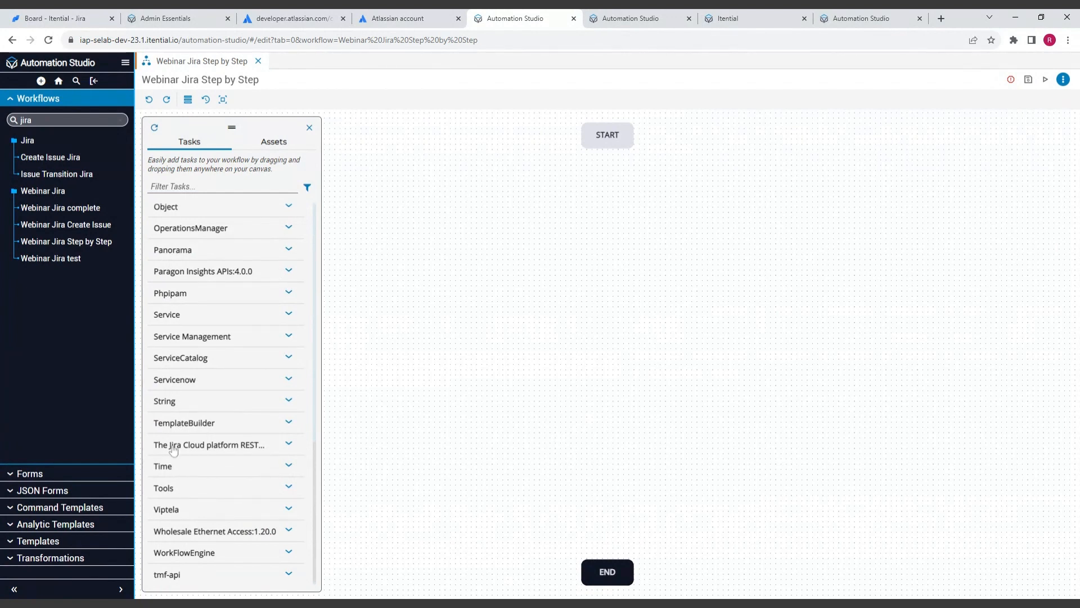
pyautogui.scroll(5, 185, 445)
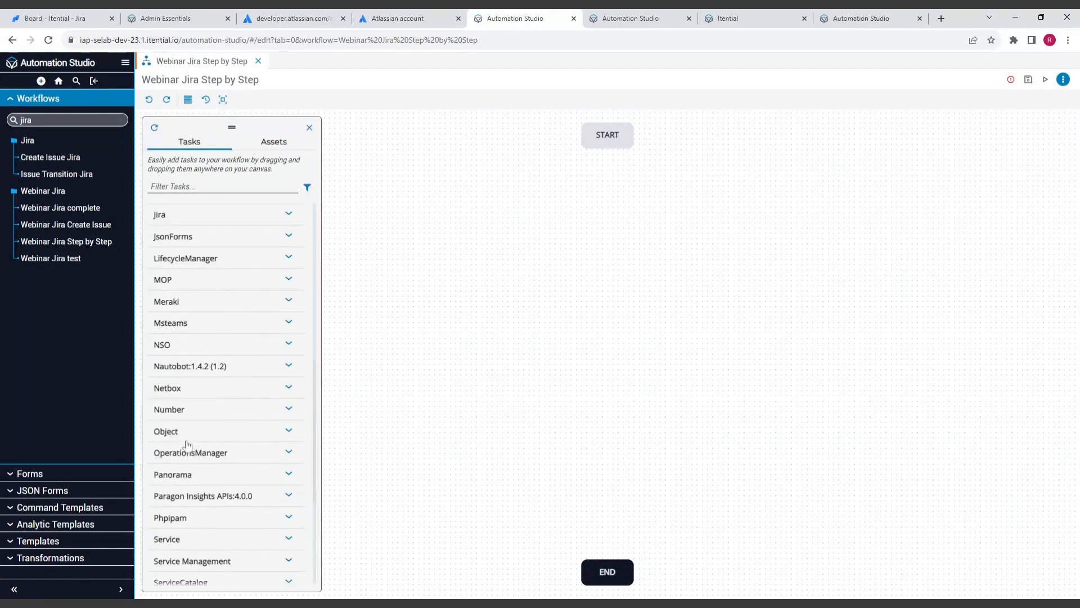
pyautogui.scroll(6, 192, 442)
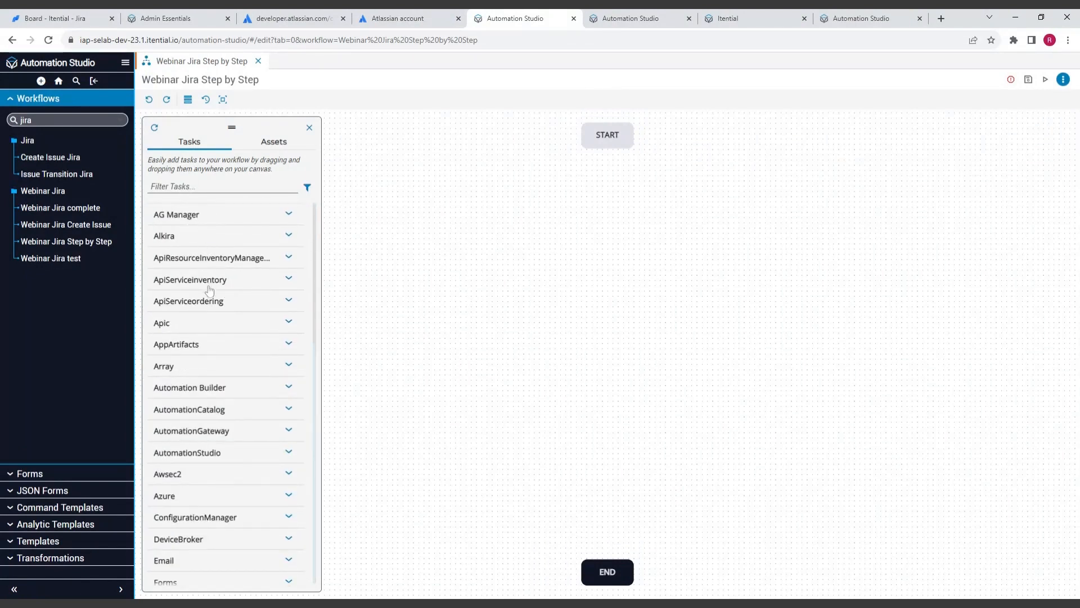
pyautogui.scroll(-1, 212, 315)
pyautogui.scroll(-2, 215, 325)
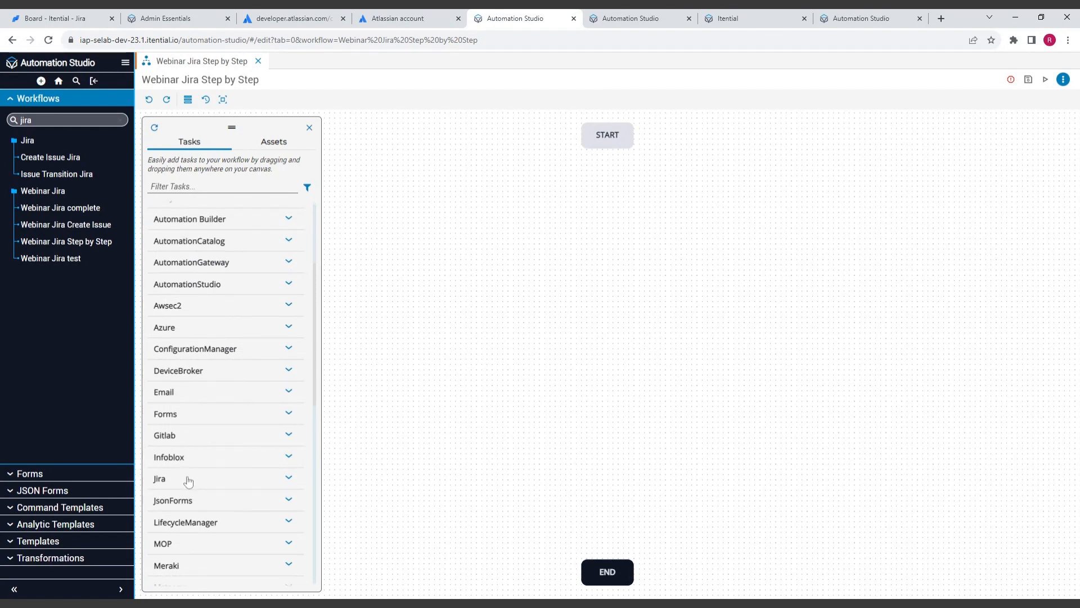
pyautogui.scroll(-1, 207, 440)
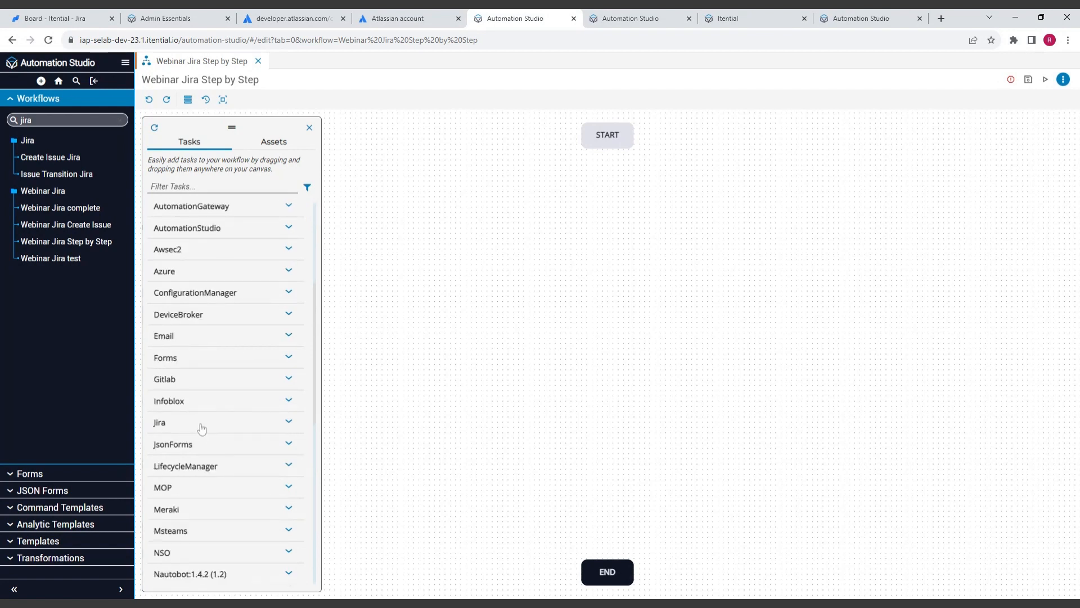
pyautogui.scroll(-8, 202, 436)
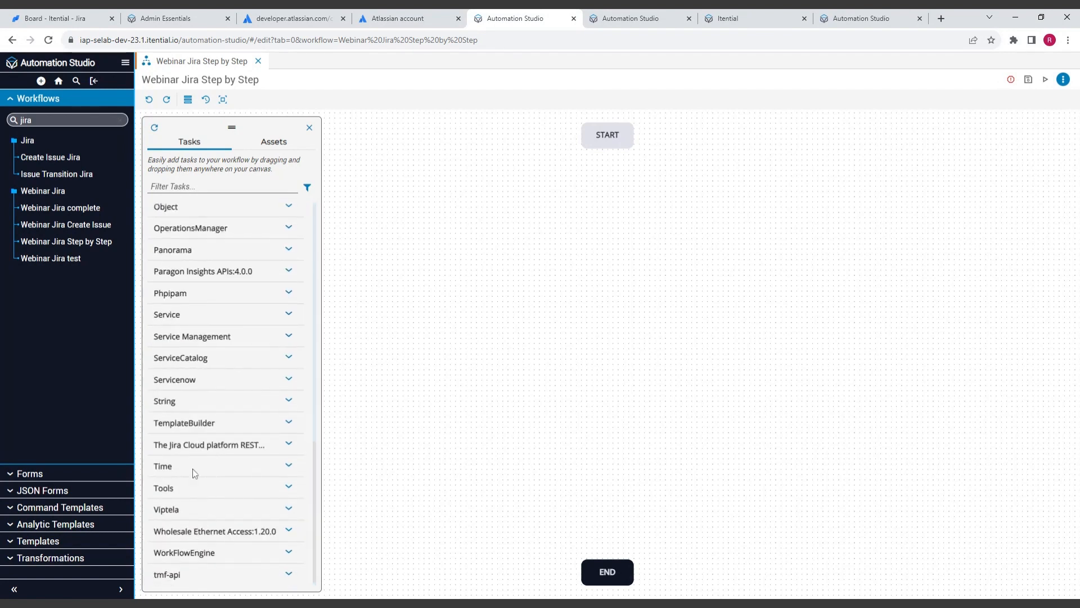
# - Expand 'The Jira Cloud platform REST API' task group and browse its tasks
pyautogui.click(194, 446)
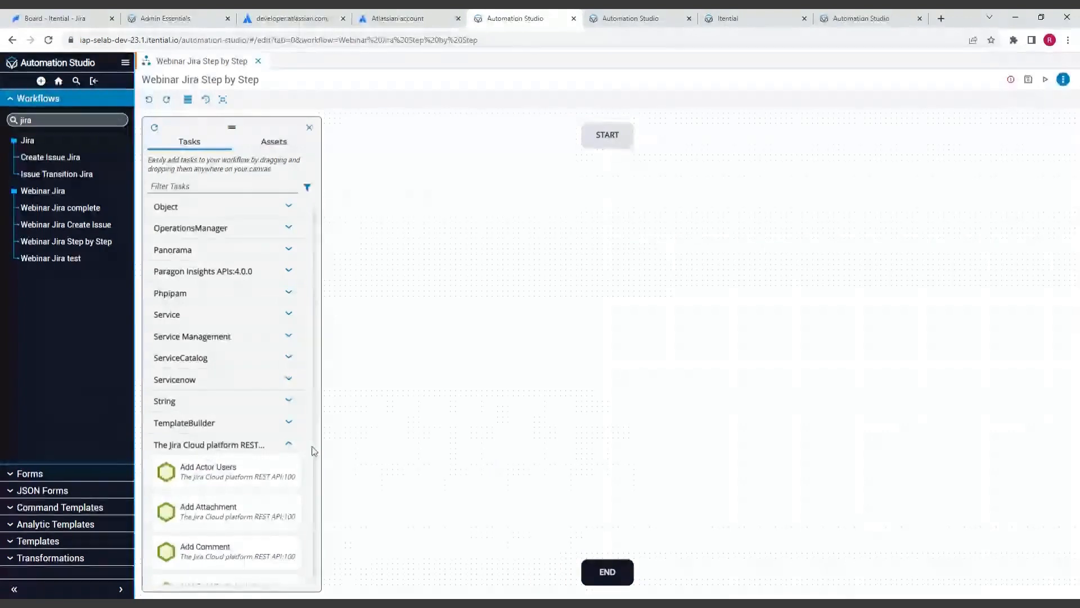
pyautogui.scroll(-2, 243, 454)
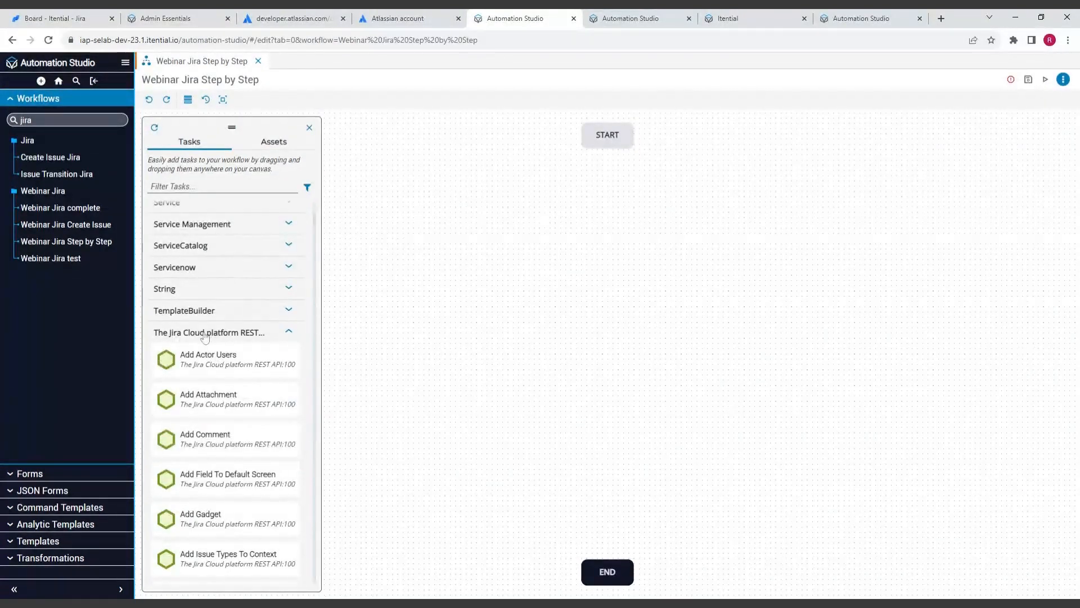
pyautogui.scroll(-6, 211, 356)
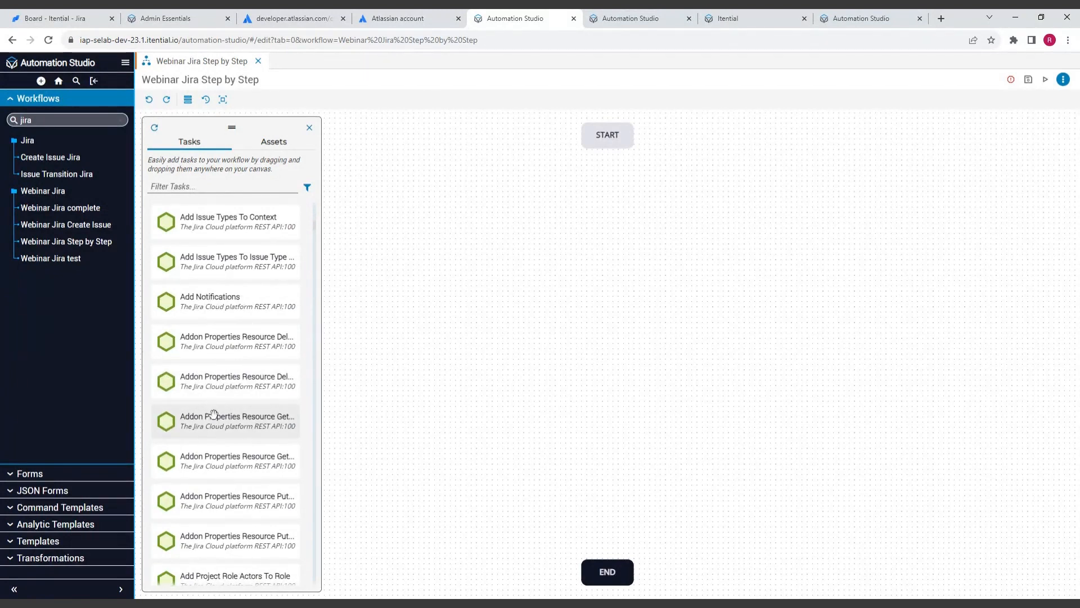
pyautogui.scroll(-7, 214, 414)
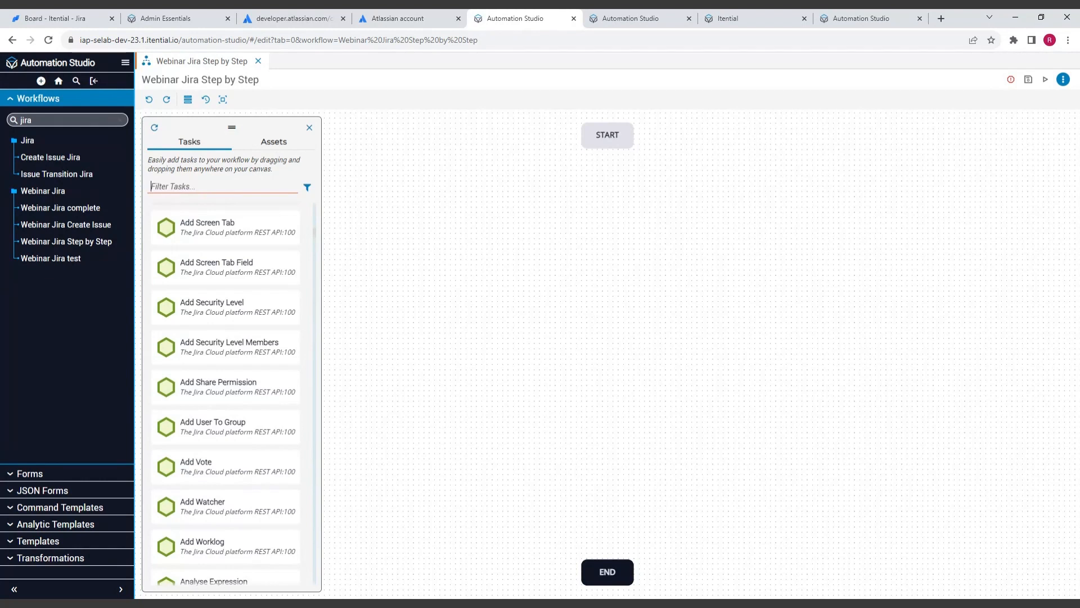
# - Filter the task list with 'create issue' to find the Jira Create Issue task
pyautogui.write('comme')
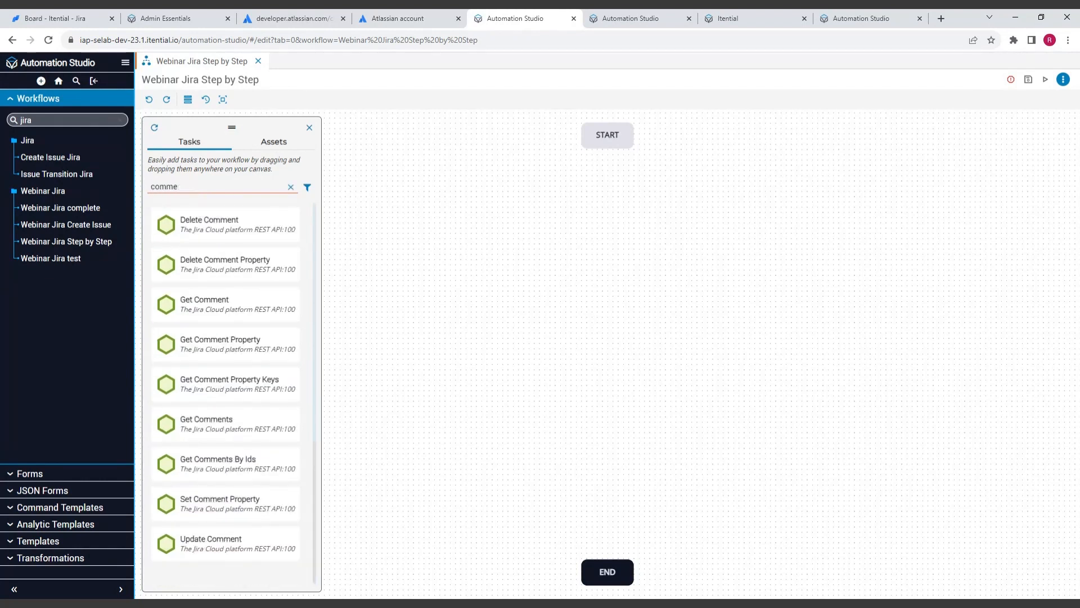
pyautogui.press('BackSpace')
pyautogui.press('BackSpace')
pyautogui.press('BackSpace')
pyautogui.press('BackSpace')
pyautogui.press('BackSpace')
pyautogui.write('issue')
pyautogui.scroll(-10, 205, 227)
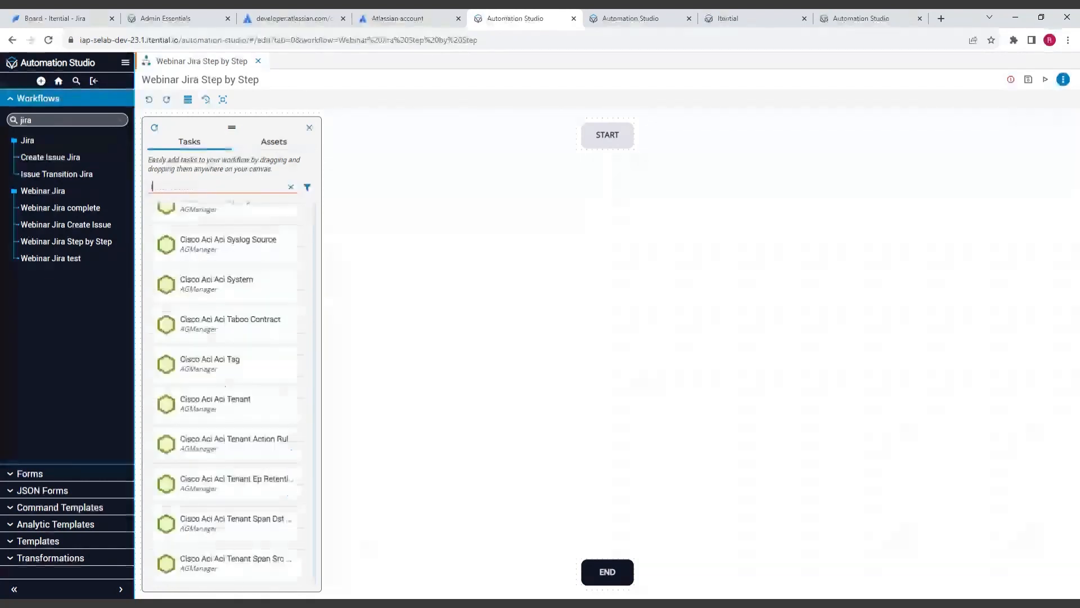
pyautogui.scroll(-10, 206, 227)
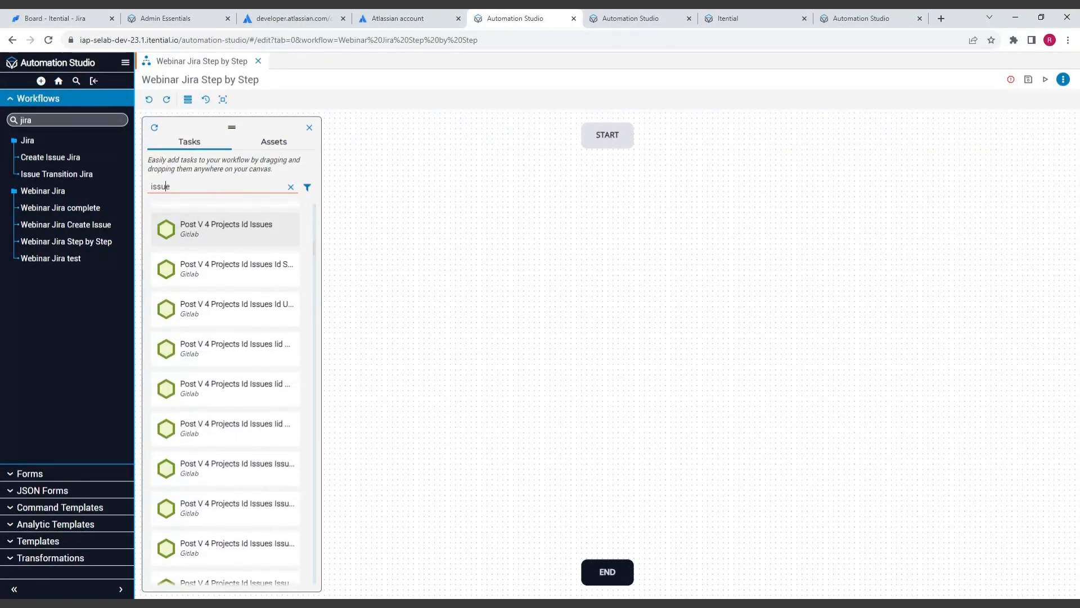
pyautogui.write('create')
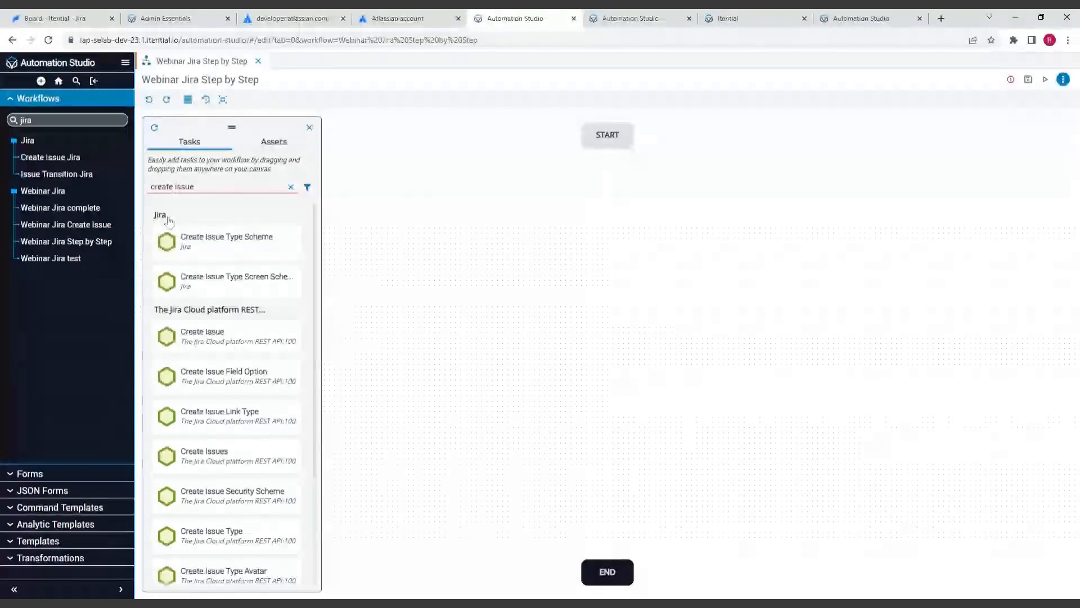
pyautogui.scroll(-2, 224, 274)
pyautogui.scroll(1, 225, 274)
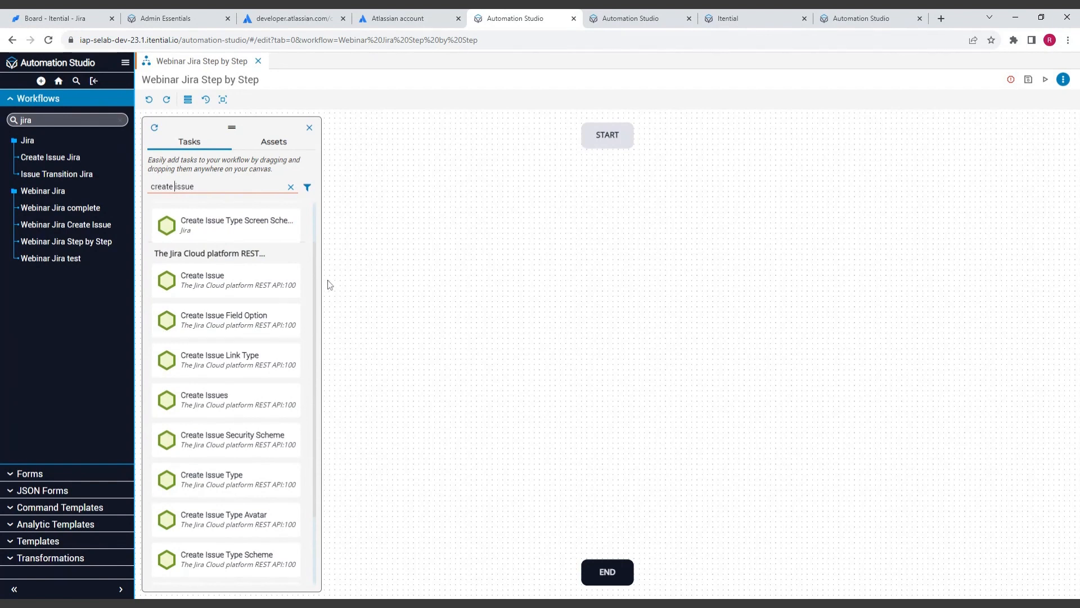
# - Place the Create Issue task on the canvas, with END moved just below it
pyautogui.moveTo(226, 275); pyautogui.dragTo(612, 201)
pyautogui.moveTo(621, 573); pyautogui.dragTo(626, 363)
pyautogui.moveTo(690, 276); pyautogui.dragTo(601, 379)
pyautogui.scroll(4, 554, 333)
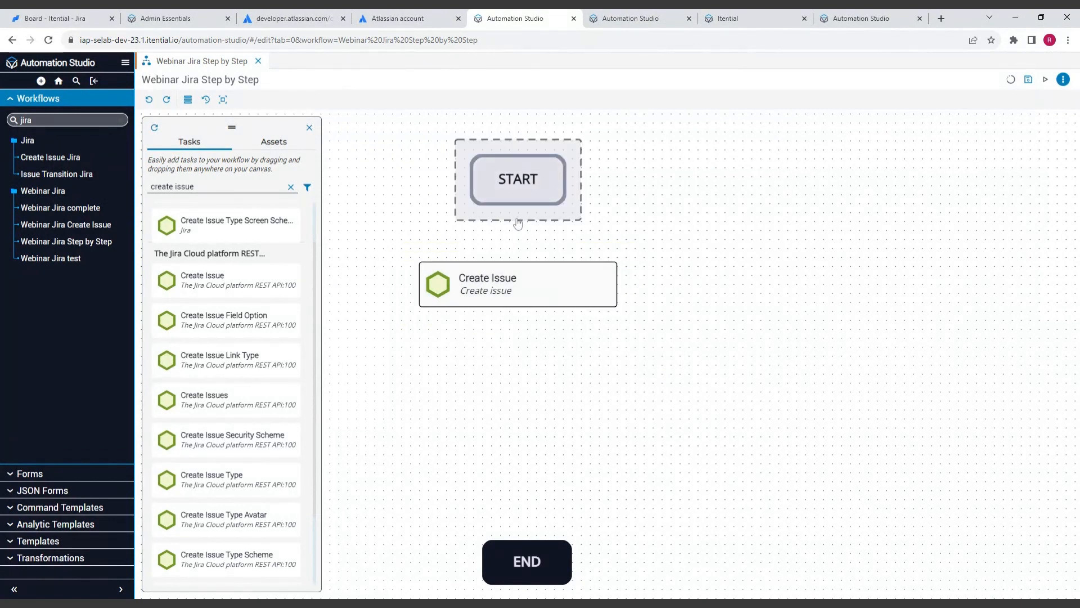
# - Add transitions linking START to Create Issue and Create Issue to END
pyautogui.moveTo(518, 223); pyautogui.dragTo(517, 281)
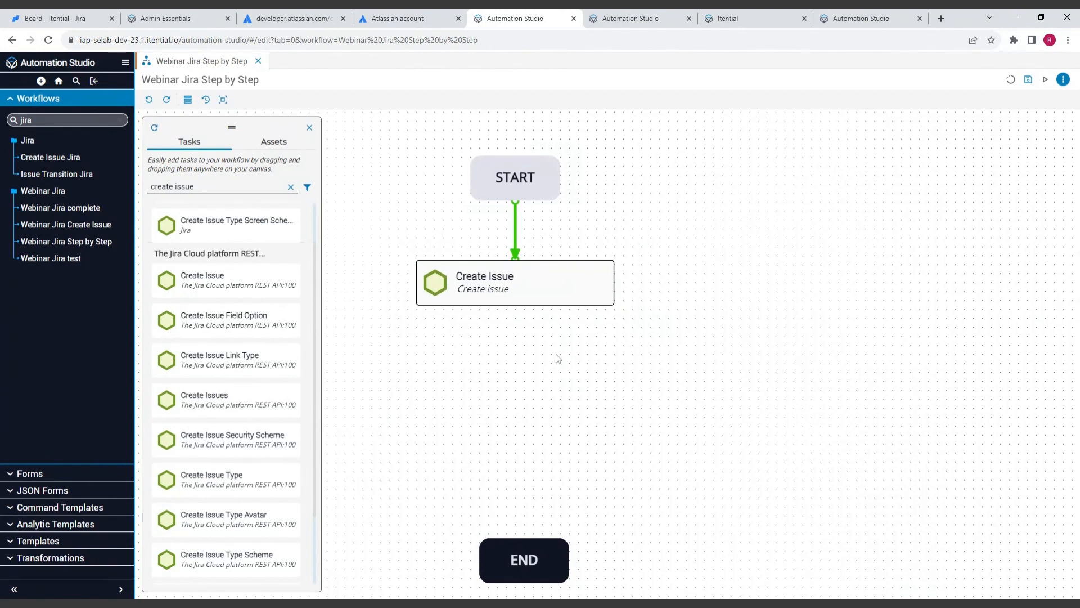
pyautogui.moveTo(517, 326); pyautogui.dragTo(531, 559)
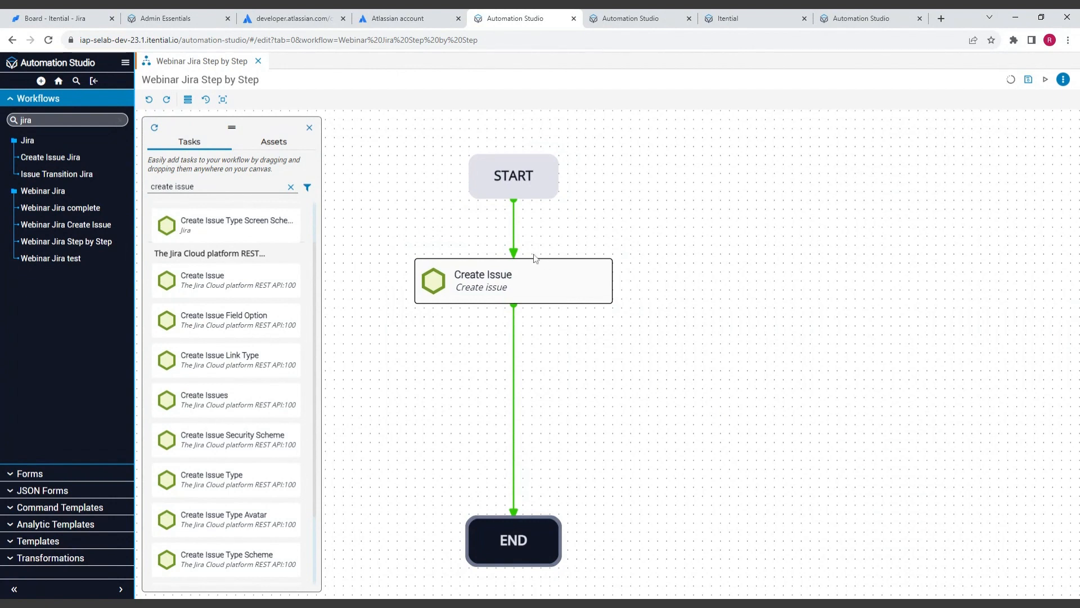
# - Open the Create Issue task's input settings and scroll toward requestBodyPayload
pyautogui.click(527, 279)
pyautogui.doubleClick(528, 279)
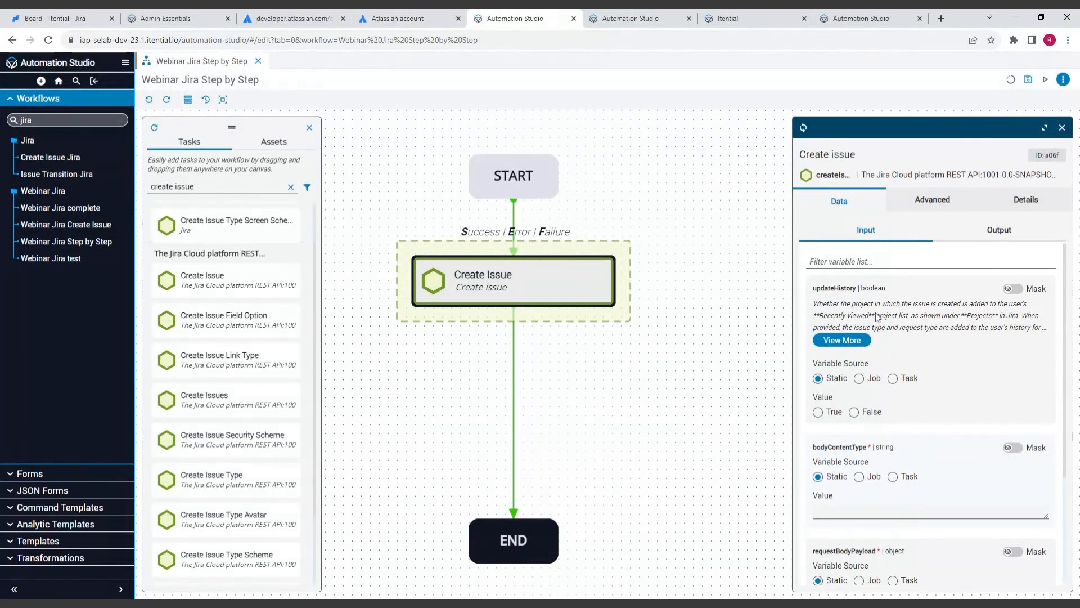
pyautogui.scroll(-2, 937, 315)
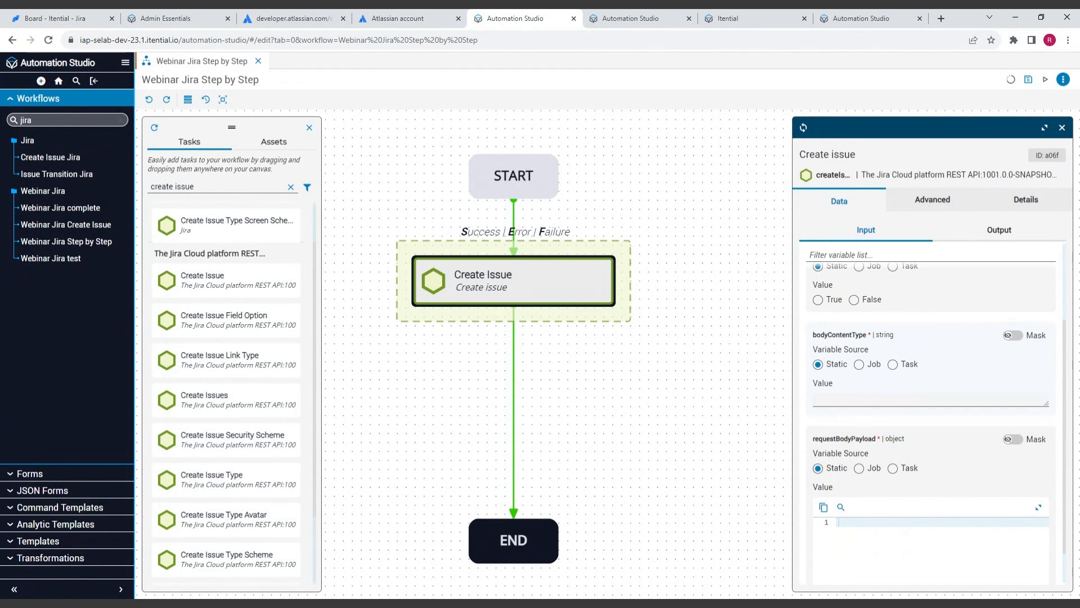
# - Paste the Task issue JSON with assignee and Medium priority into requestBodyPayload
pyautogui.hotkey('alt', 'Tab')
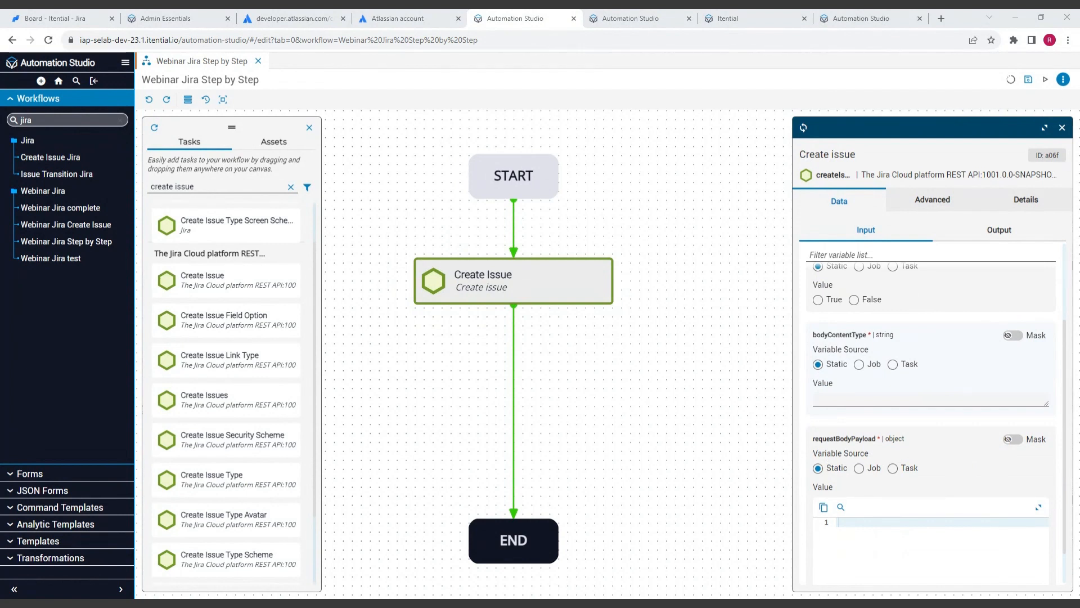
pyautogui.hotkey('alt', 'Tab')
pyautogui.hotkey('ctrl', 'v')
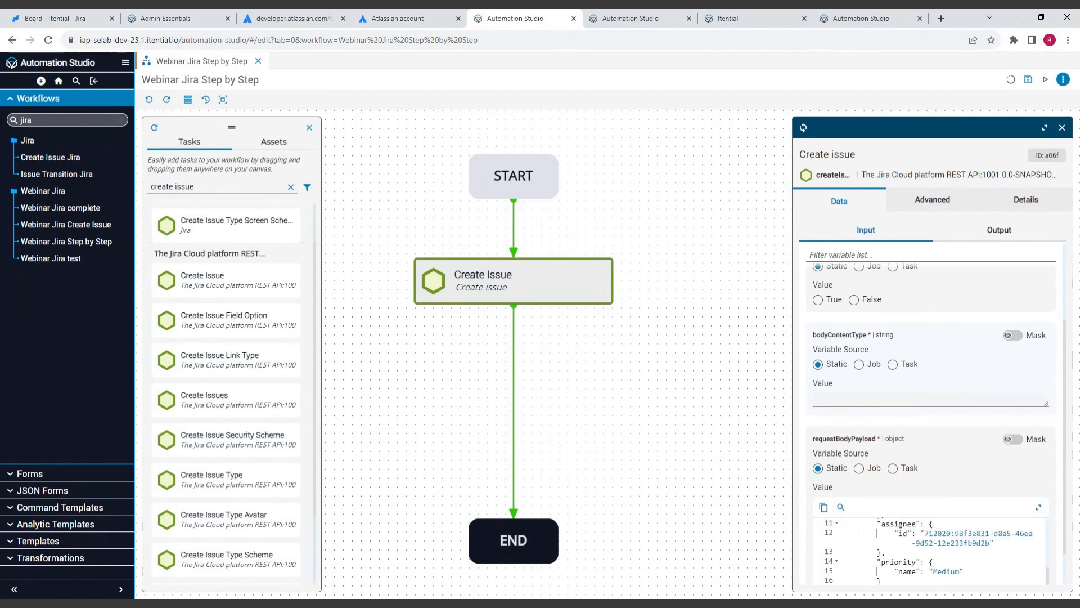
pyautogui.scroll(1, 928, 551)
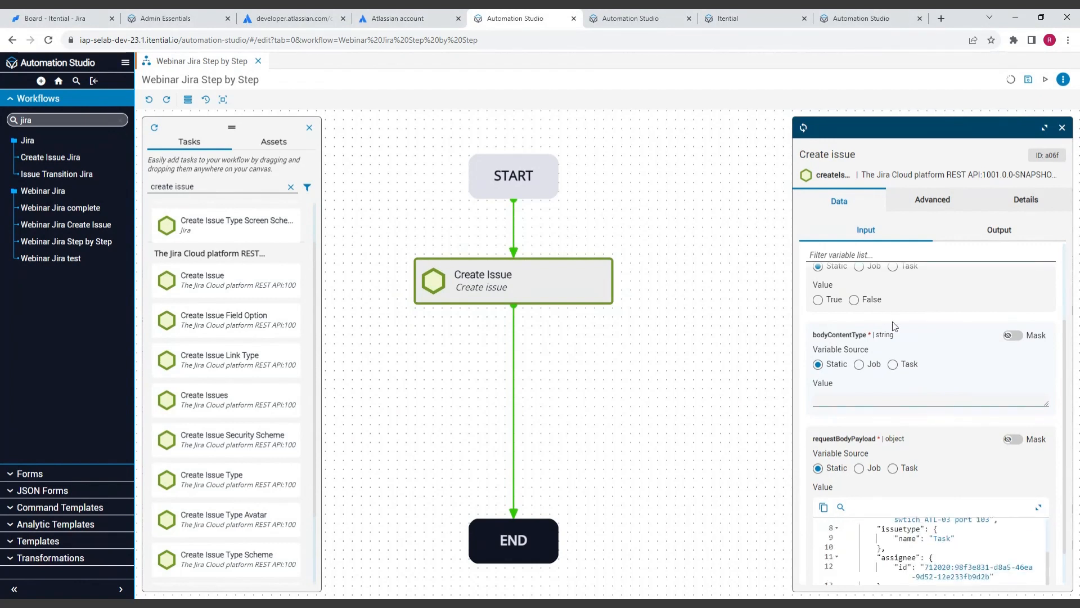
pyautogui.scroll(2, 895, 326)
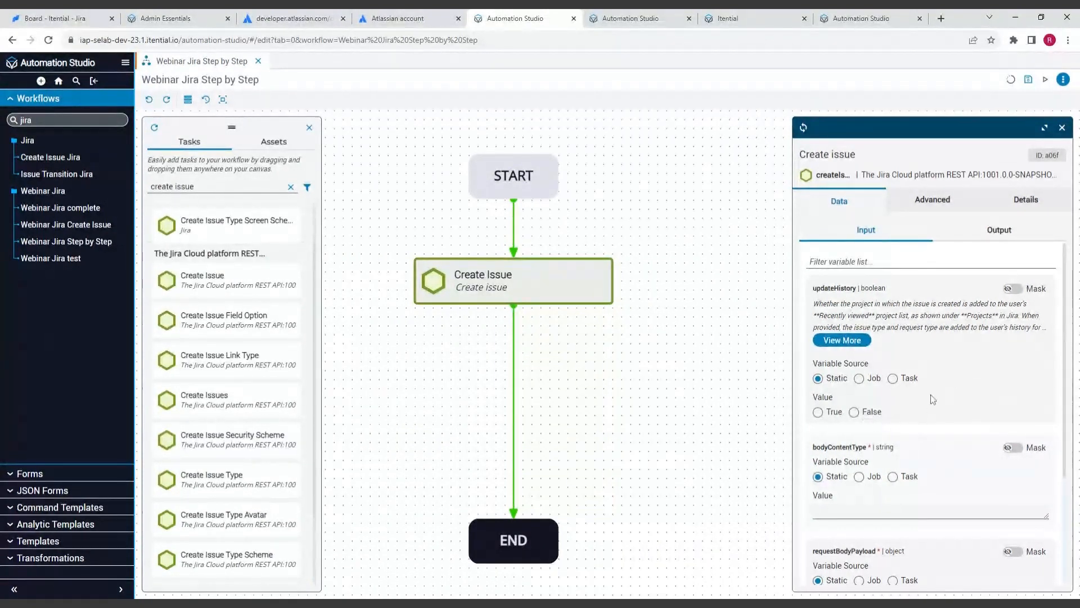
pyautogui.scroll(-1, 931, 400)
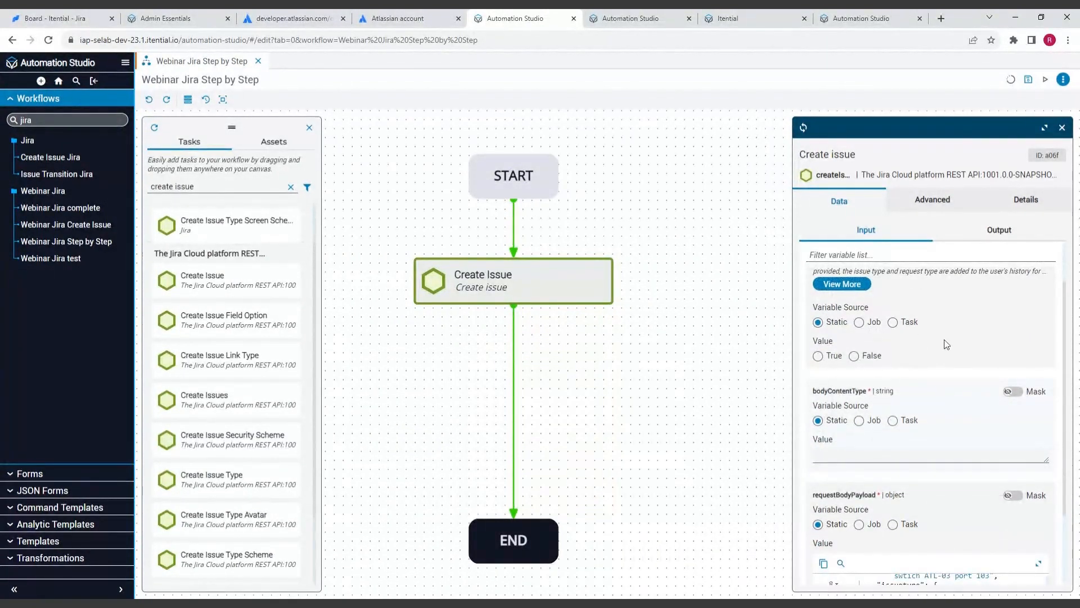
pyautogui.scroll(-1, 984, 397)
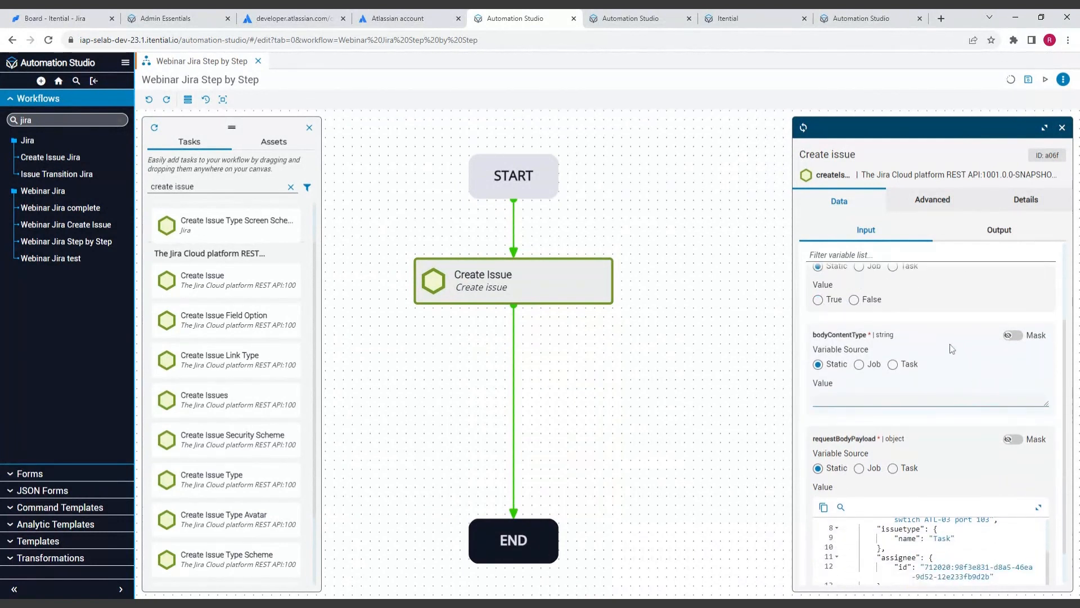
pyautogui.scroll(-1, 949, 343)
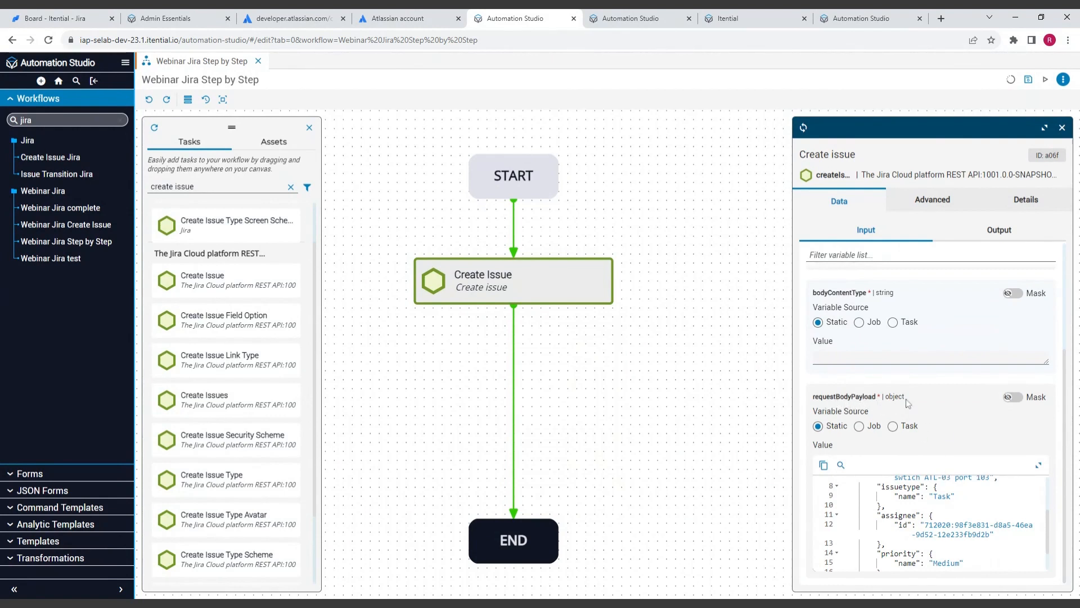
# - Expand the payload into the full-size editor, then bring up the Jira Itential board
pyautogui.click(1039, 466)
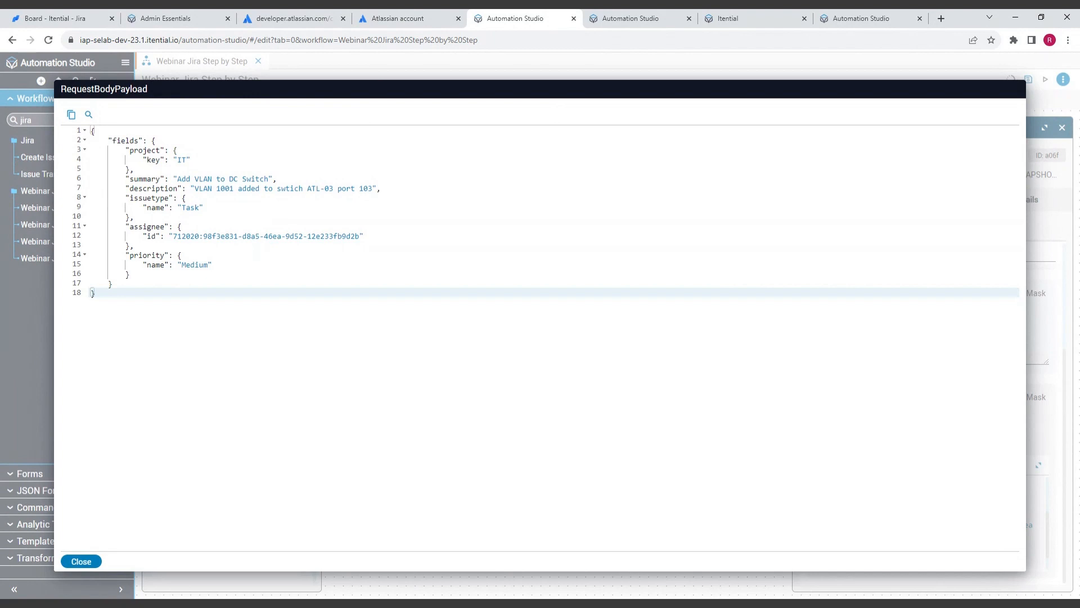
pyautogui.click(56, 19)
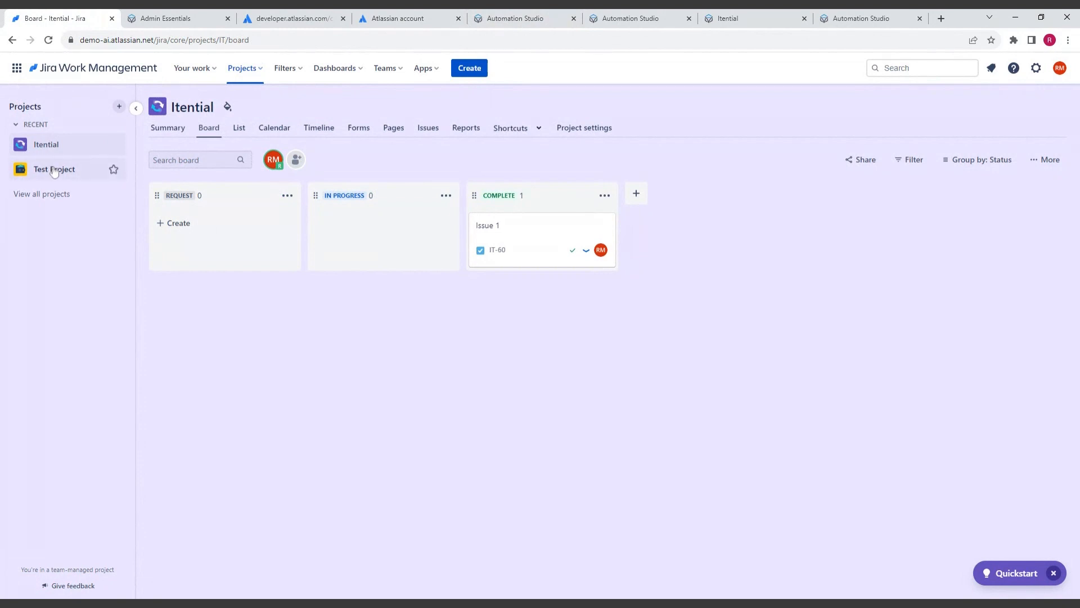
# - Verify in the Itential project's settings that its key is IT, then return to the payload
pyautogui.click(45, 148)
pyautogui.click(581, 129)
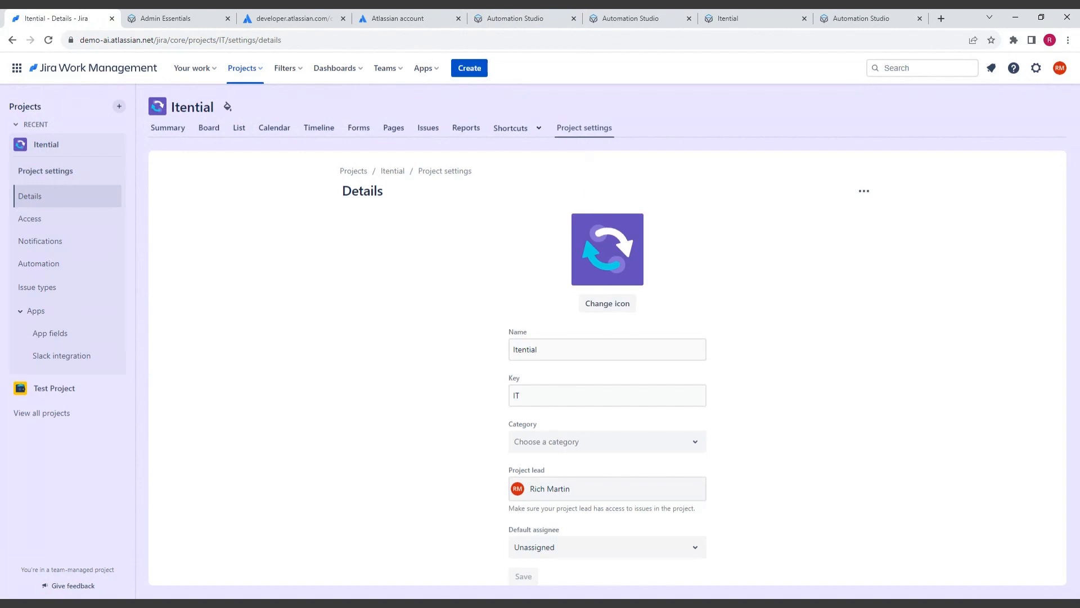
pyautogui.doubleClick(510, 395)
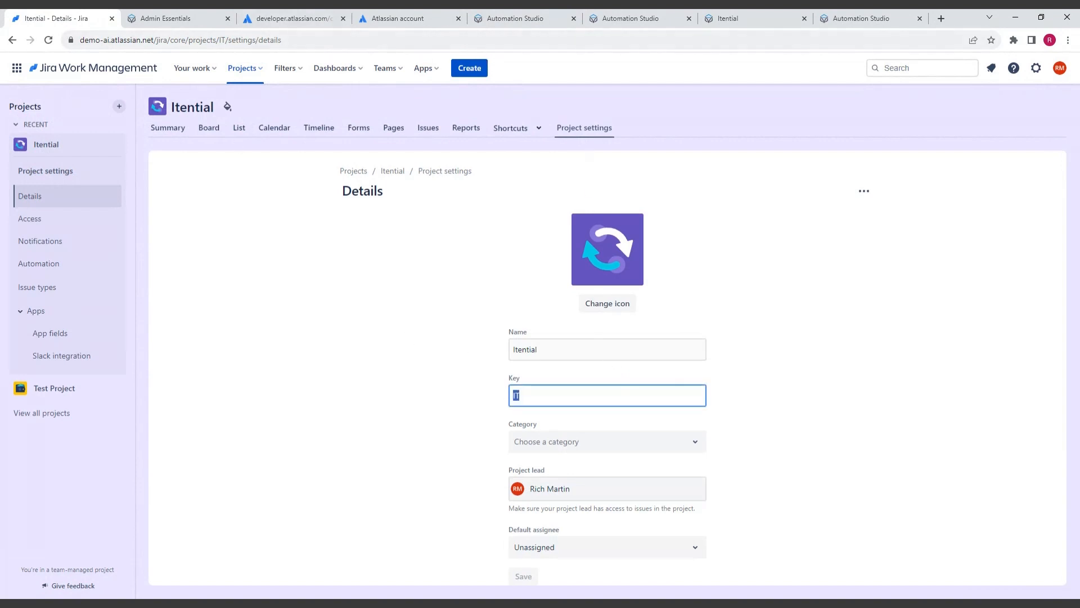
pyautogui.click(505, 21)
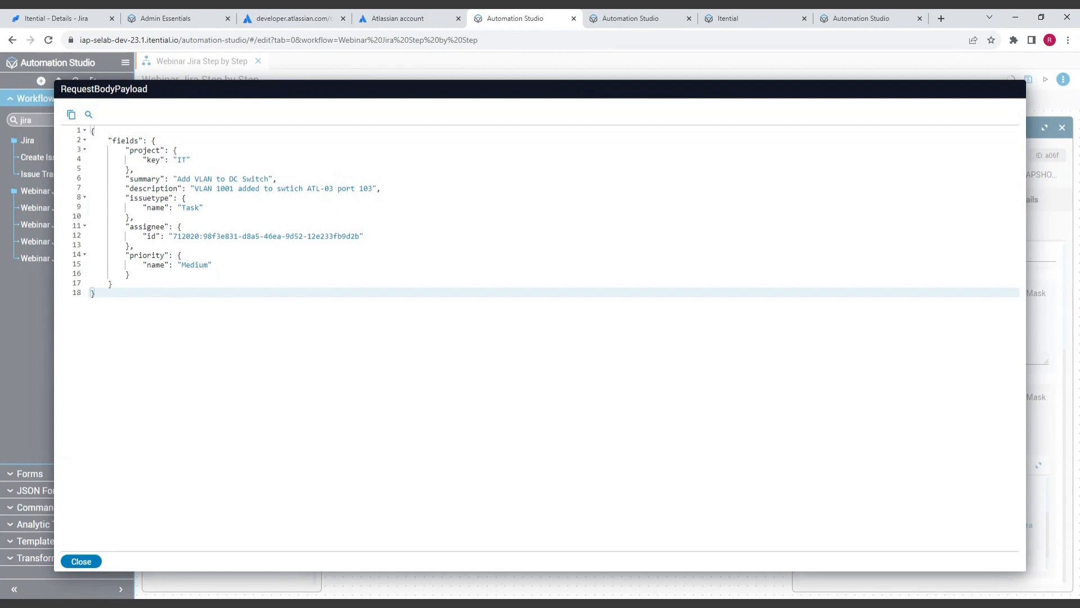
# - Go from the Jira project details page back to the Itential project board
pyautogui.click(87, 21)
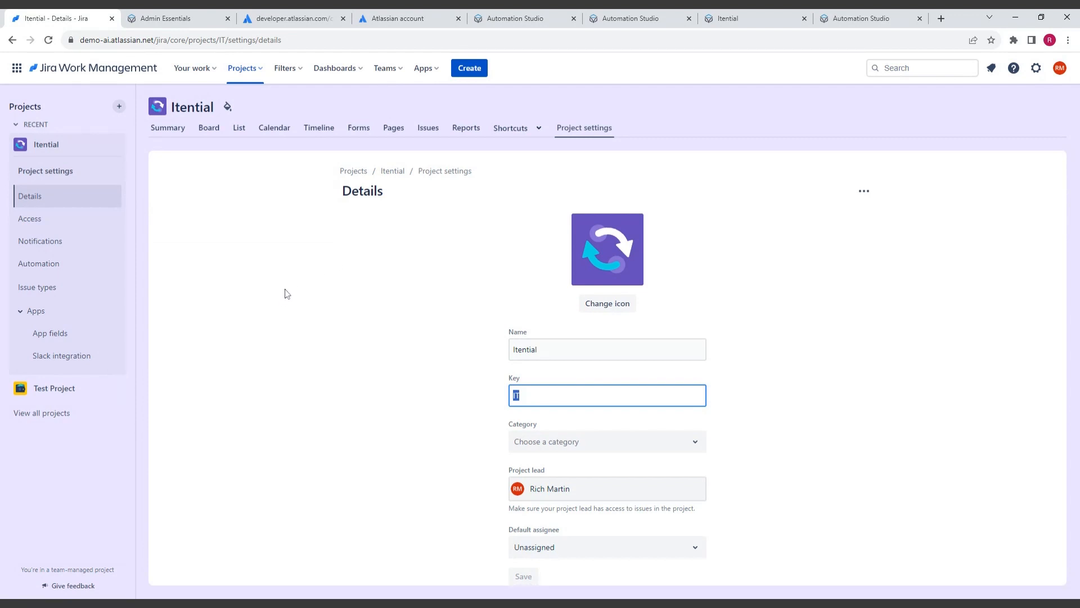
pyautogui.click(47, 147)
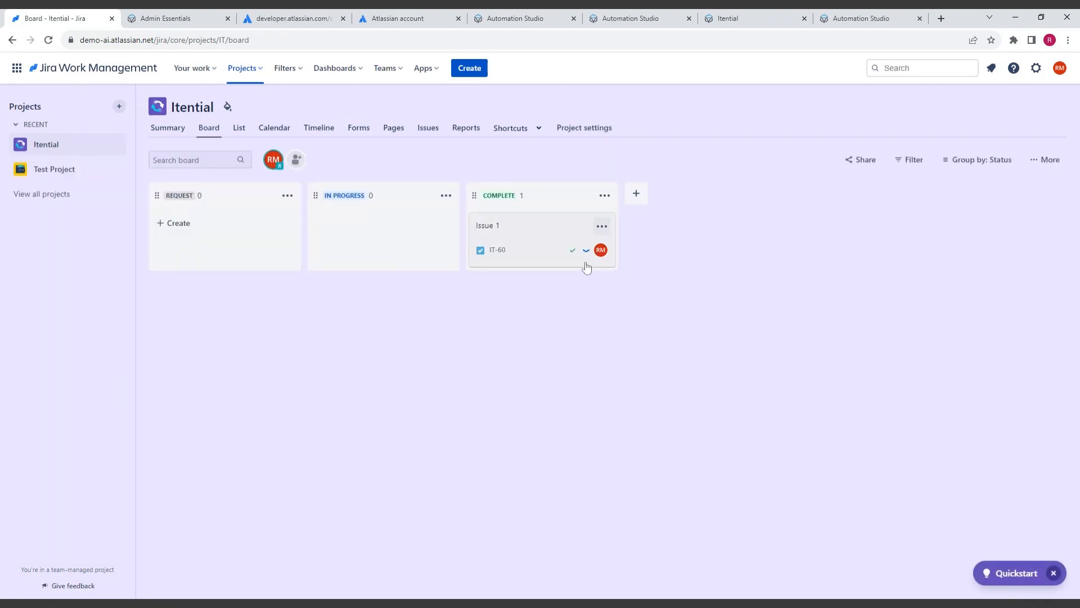
# - Look up the IT-60 assignee's account ID in their profile URL, then return to the payload editor
pyautogui.click(516, 241)
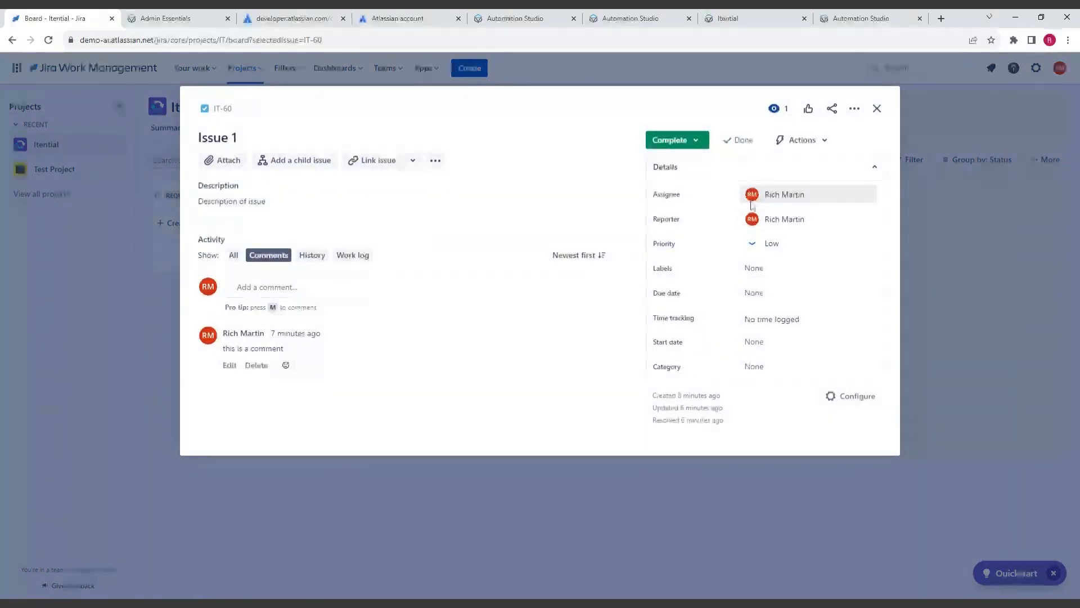
pyautogui.moveTo(749, 196)
pyautogui.click(623, 280)
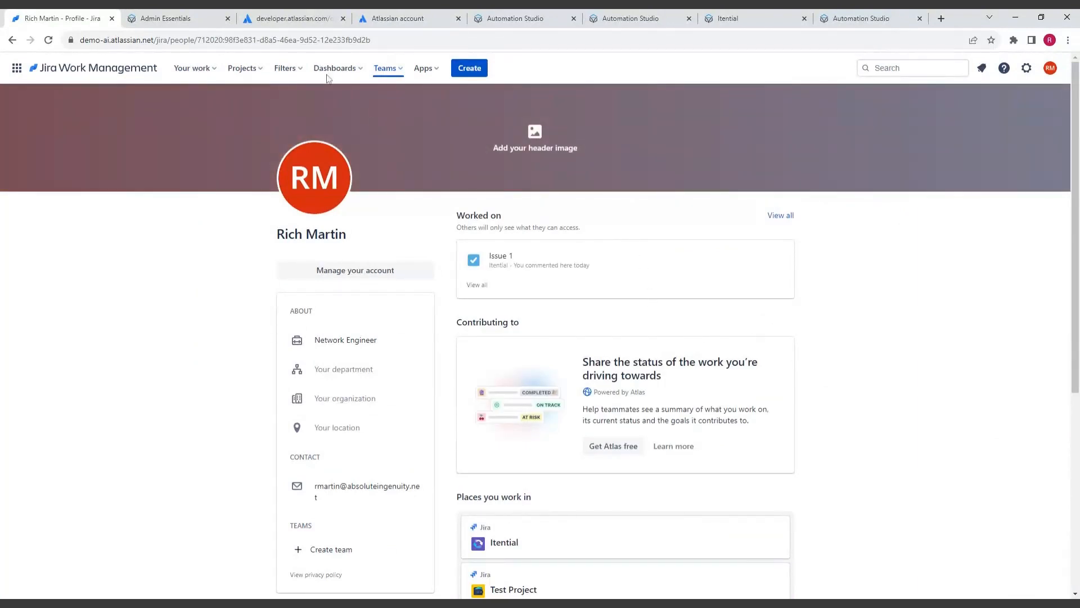
pyautogui.moveTo(197, 40); pyautogui.dragTo(393, 40)
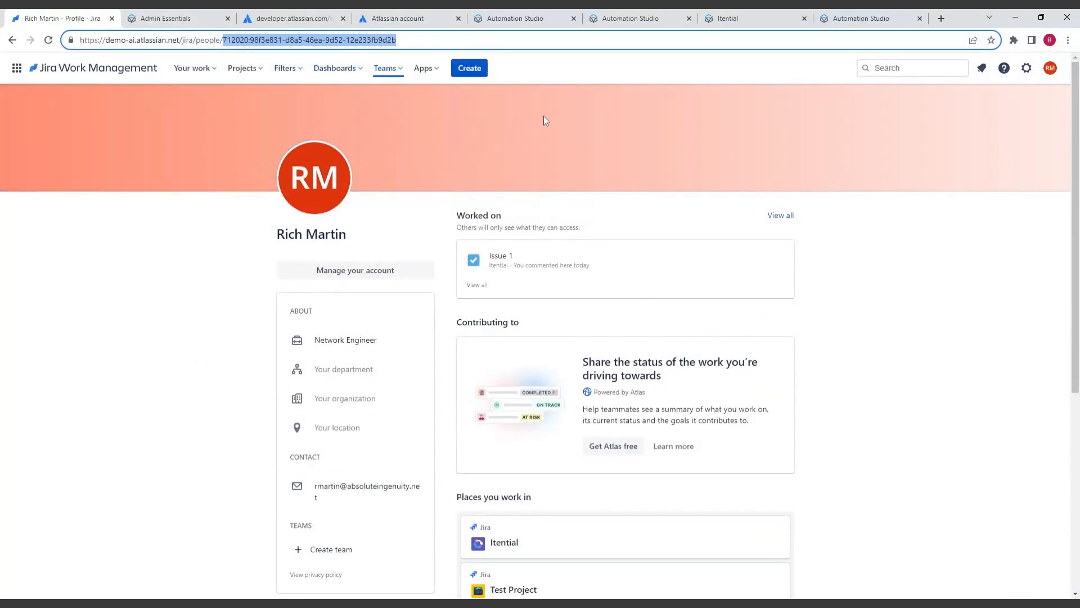
pyautogui.scroll(-4, 699, 304)
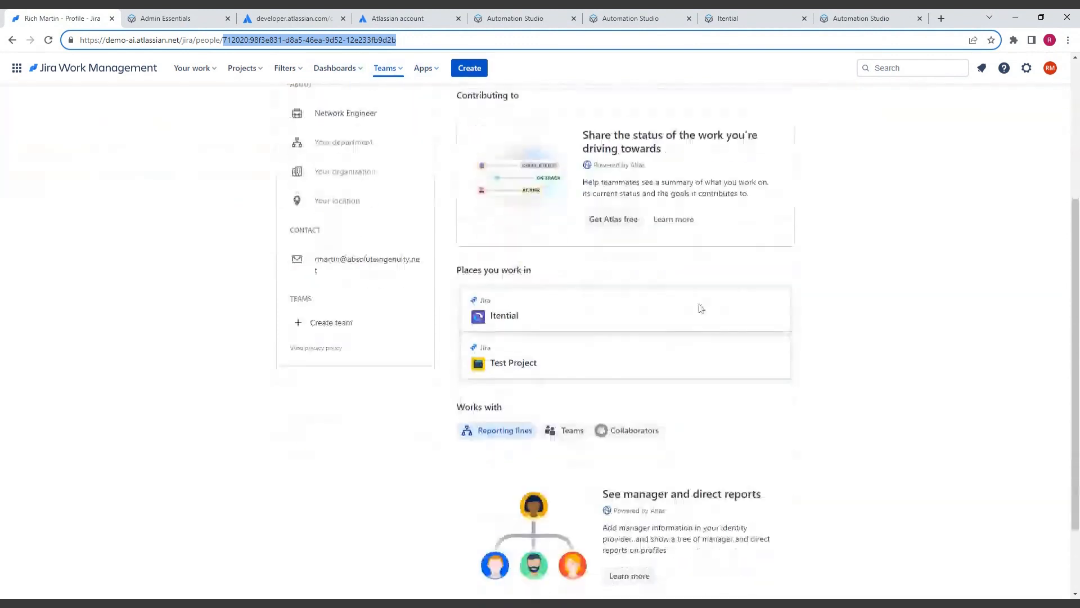
pyautogui.scroll(4, 697, 304)
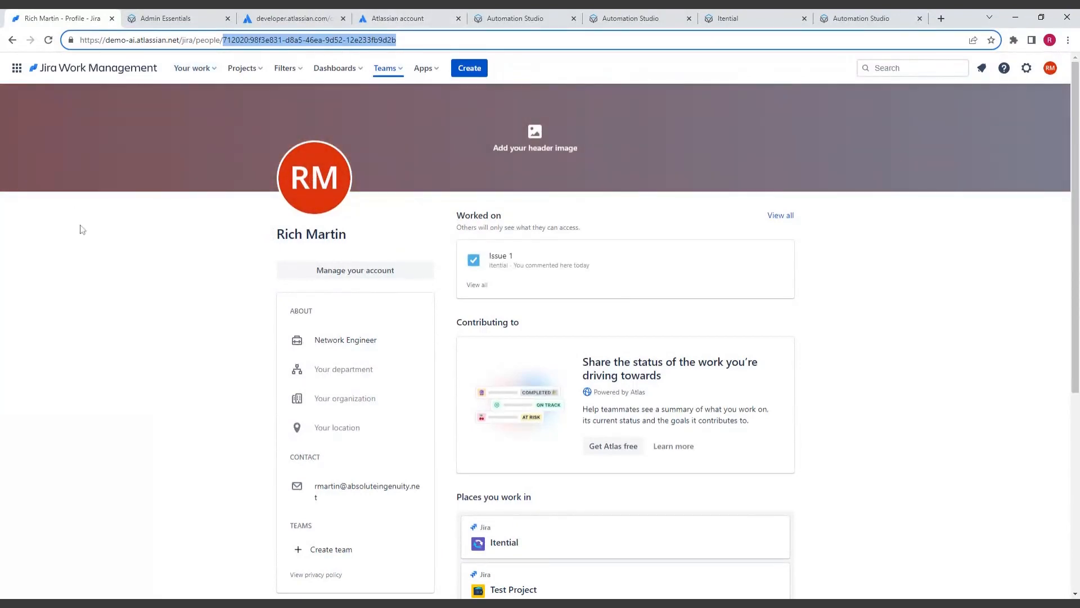
pyautogui.click(12, 40)
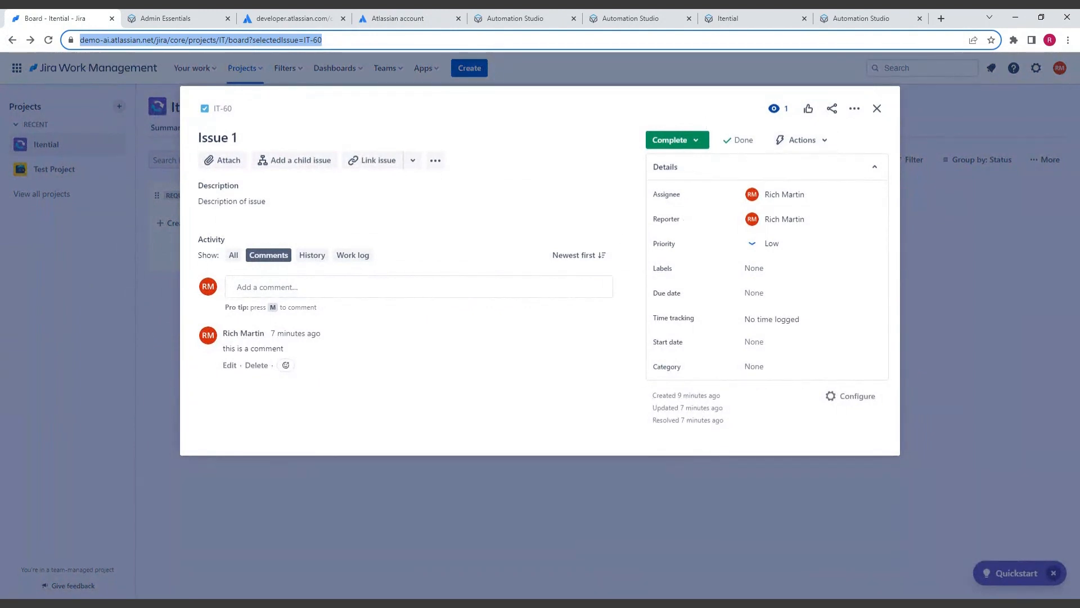
pyautogui.click(549, 21)
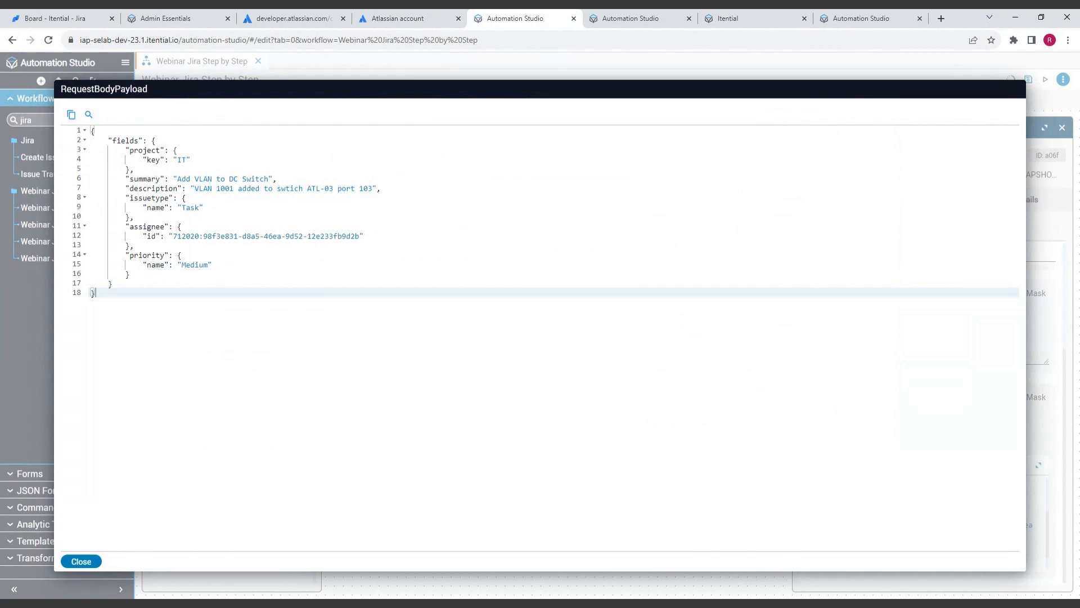
# - Confirm Medium is listed among the IT-60 issue's Jira priority options, then return to Automation Studio
pyautogui.click(79, 19)
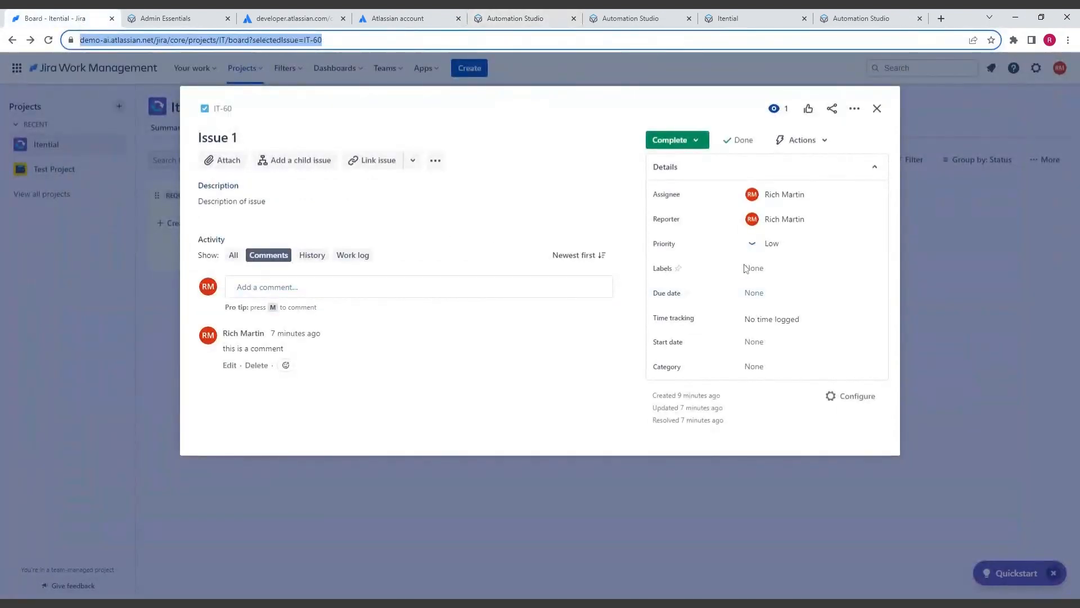
pyautogui.click(754, 243)
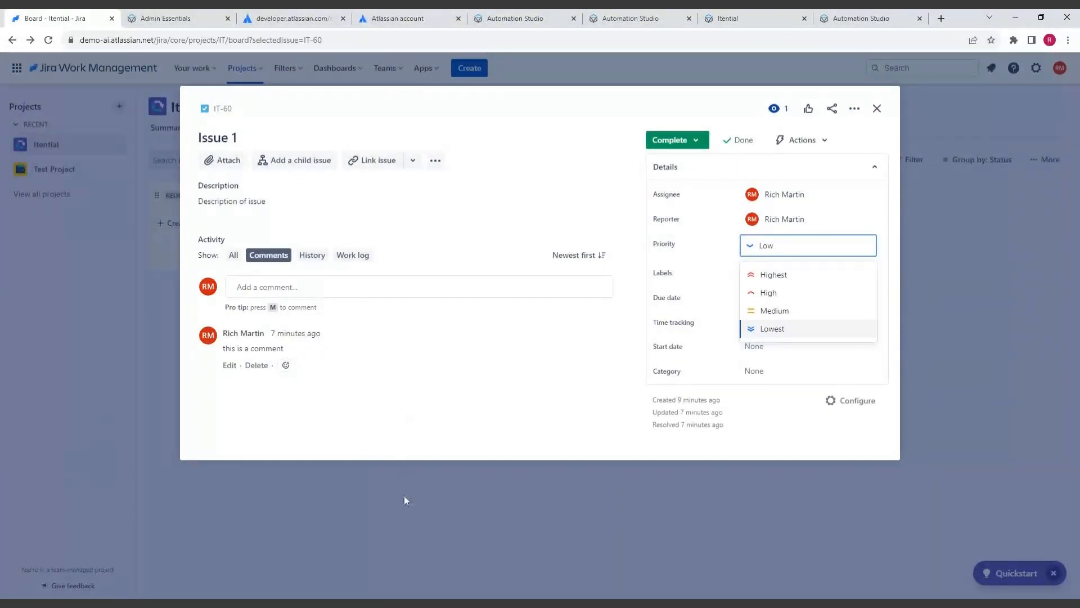
pyautogui.click(876, 108)
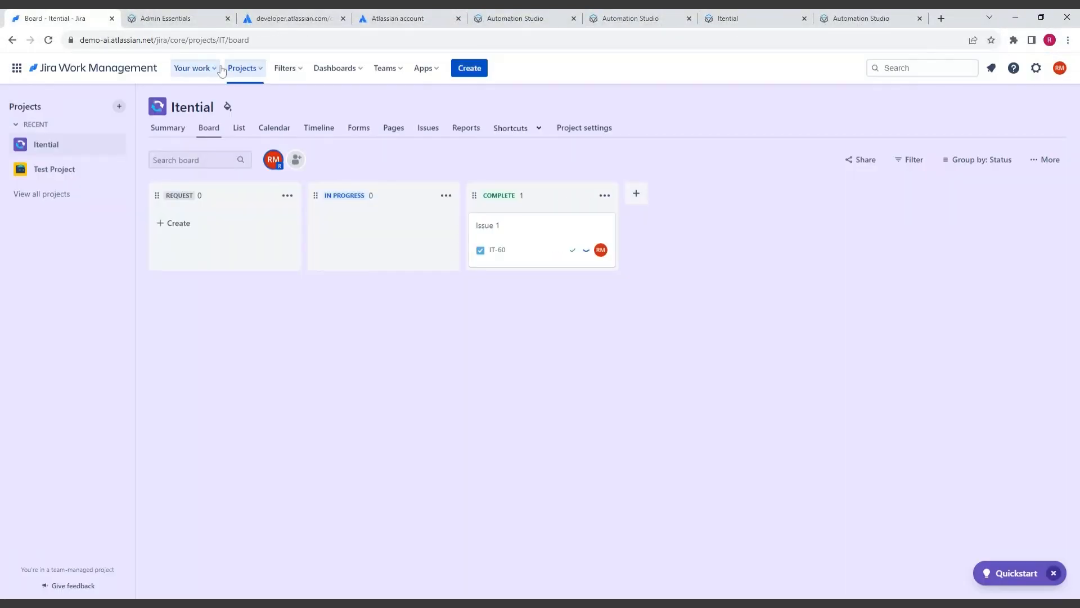
pyautogui.click(514, 18)
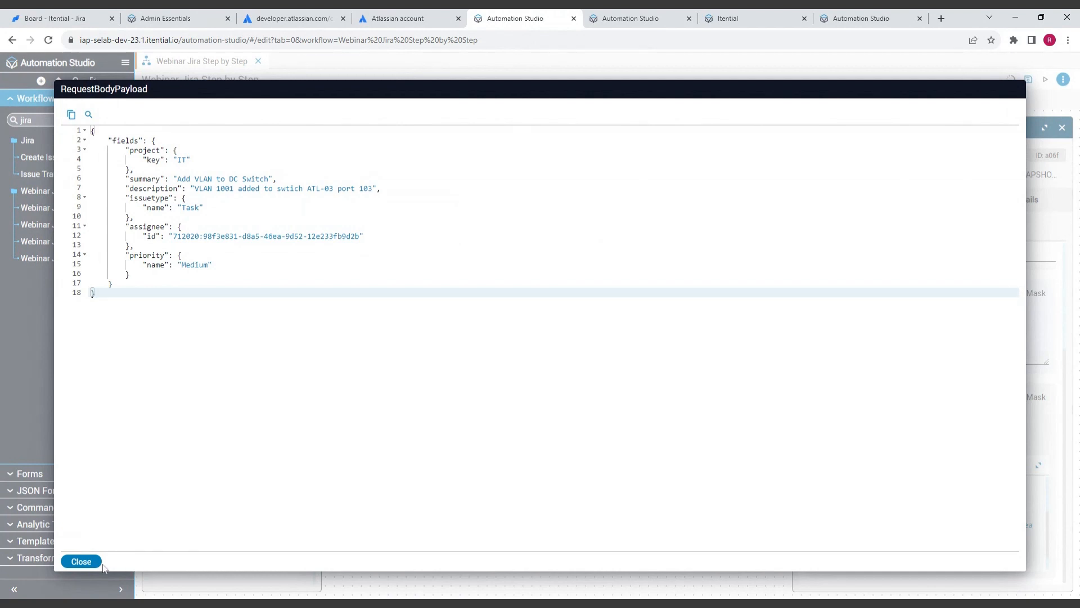
# - Close the payload editor and Create Issue details, save the workflow, and bring up the Run dialog
pyautogui.click(81, 560)
pyautogui.scroll(2, 929, 523)
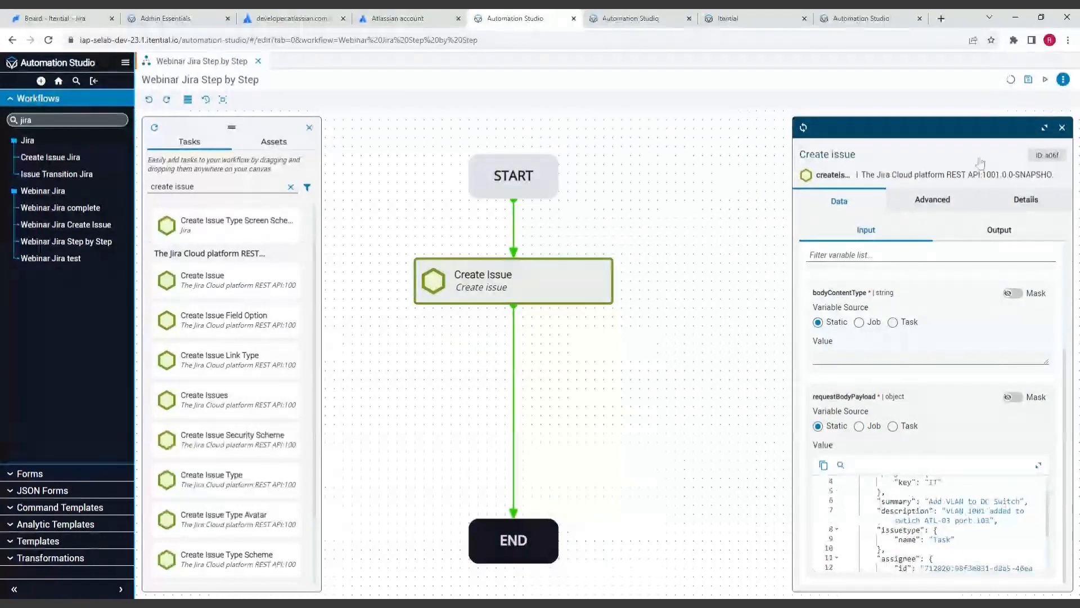
pyautogui.click(1062, 128)
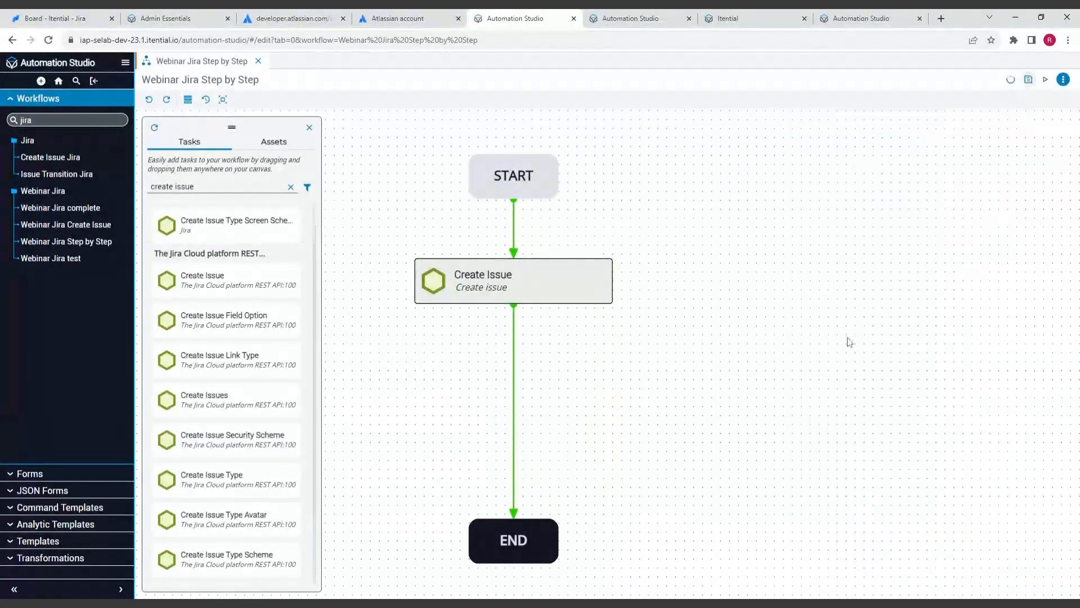
pyautogui.hotkey('ctrl', 's')
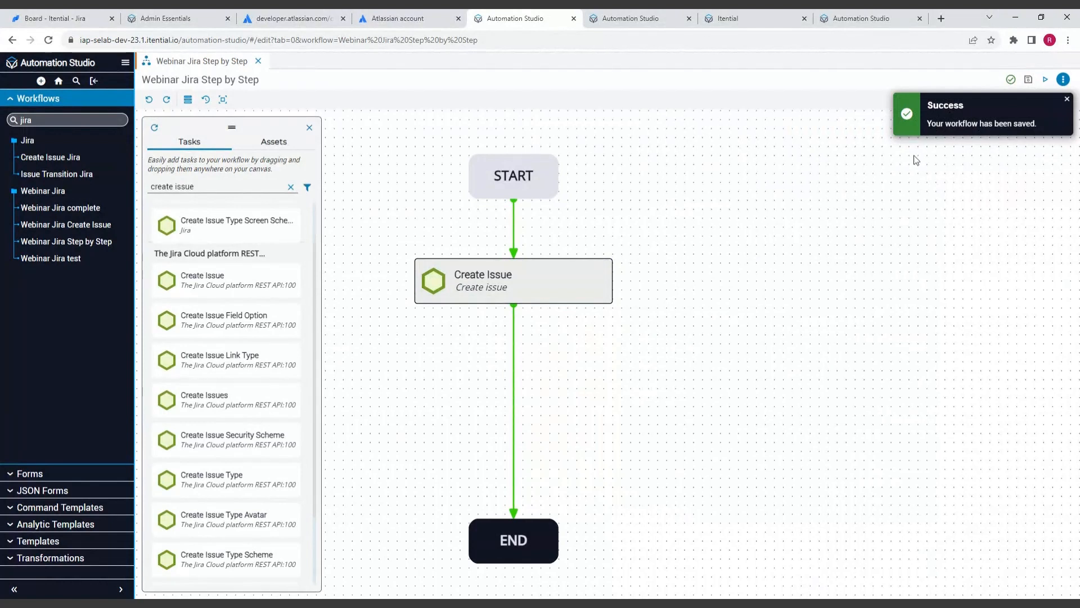
pyautogui.click(1045, 80)
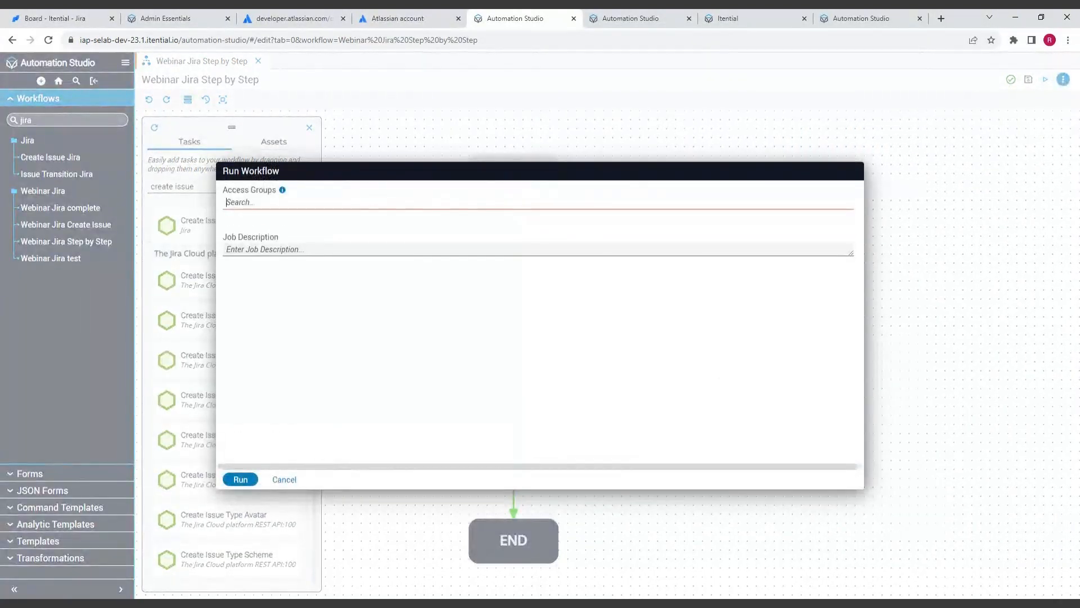
# - Run the Webinar Jira Step by Step job and open the completed Create Issue task's details
pyautogui.click(240, 479)
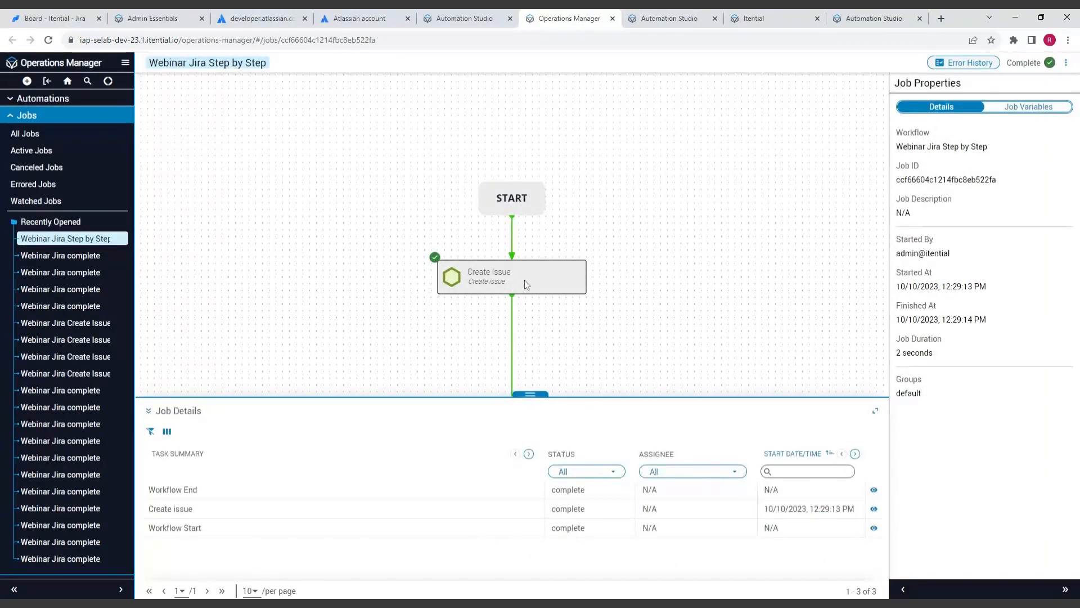
pyautogui.moveTo(659, 308); pyautogui.dragTo(670, 243)
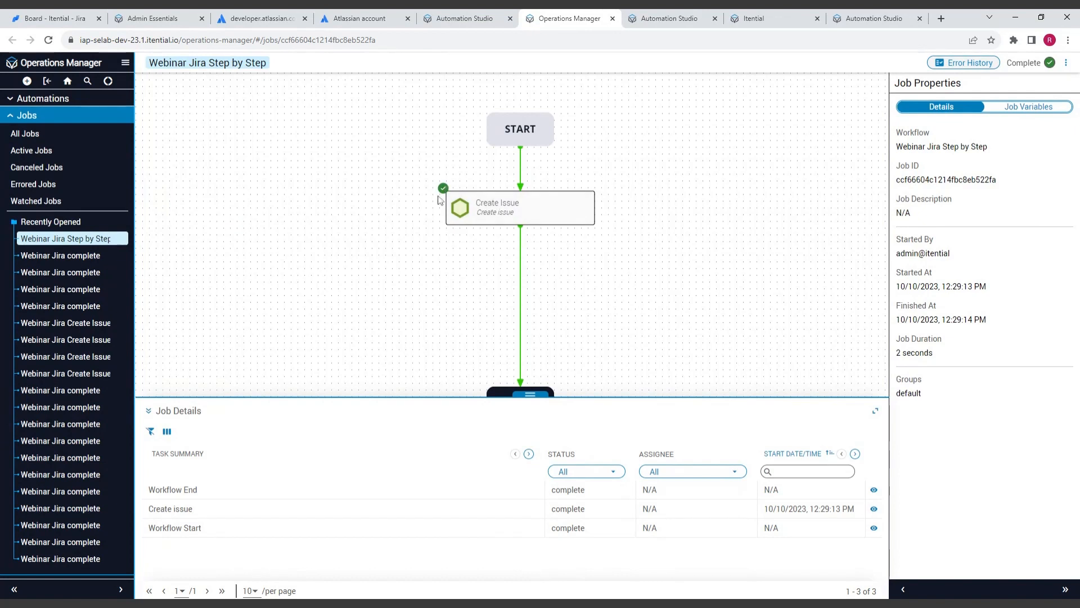
pyautogui.click(519, 213)
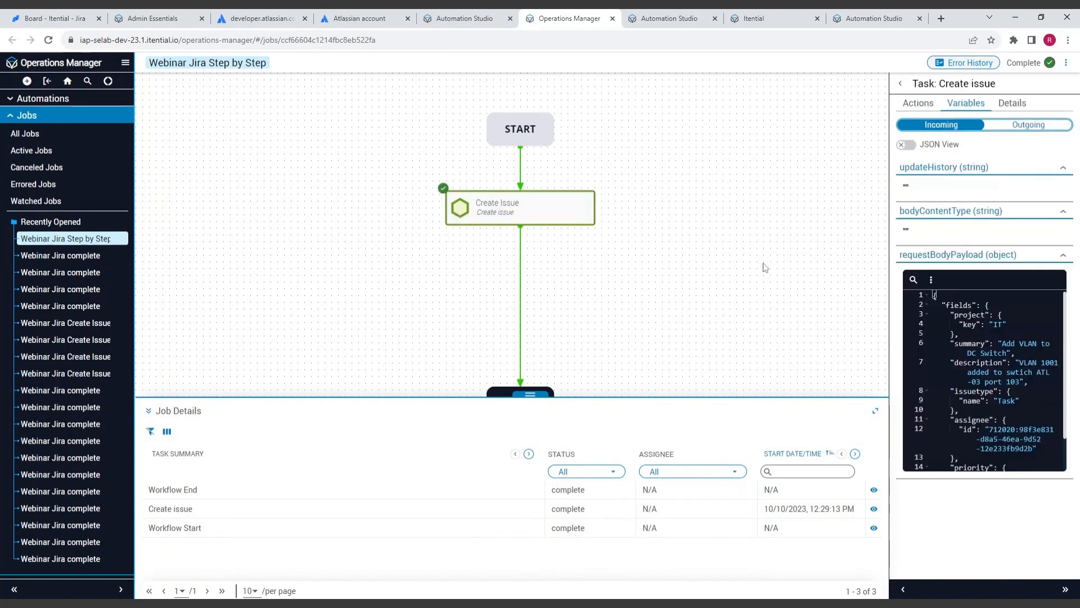
# - Widen the Create issue task panel and skim its incoming payload JSON from end to end
pyautogui.click(917, 593)
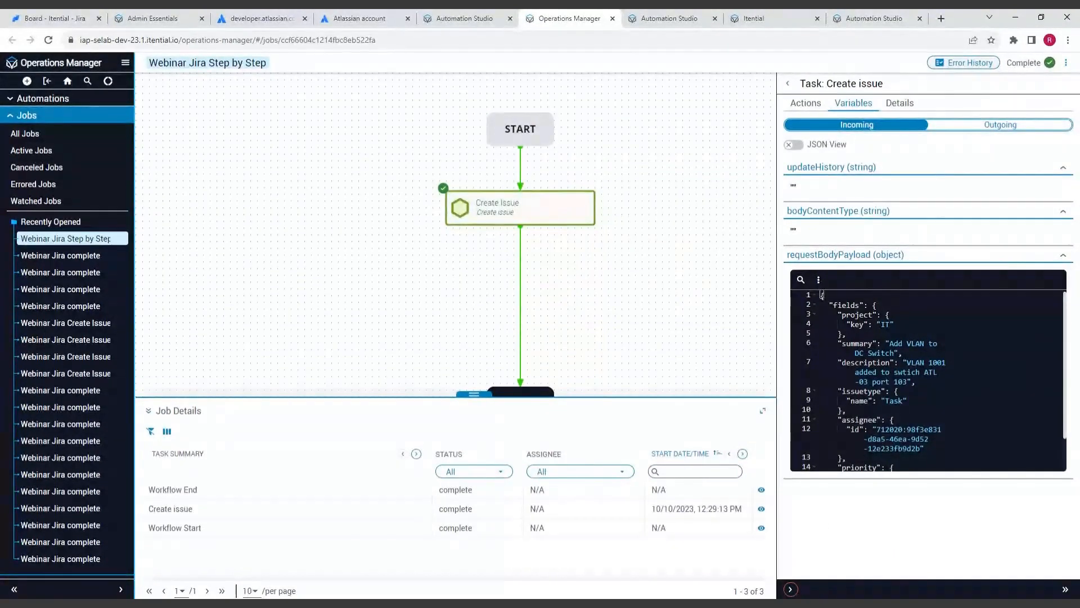
pyautogui.hotkey('ctrl', 'End')
pyautogui.hotkey('ctrl', 'Home')
pyautogui.hotkey('ctrl', 'End')
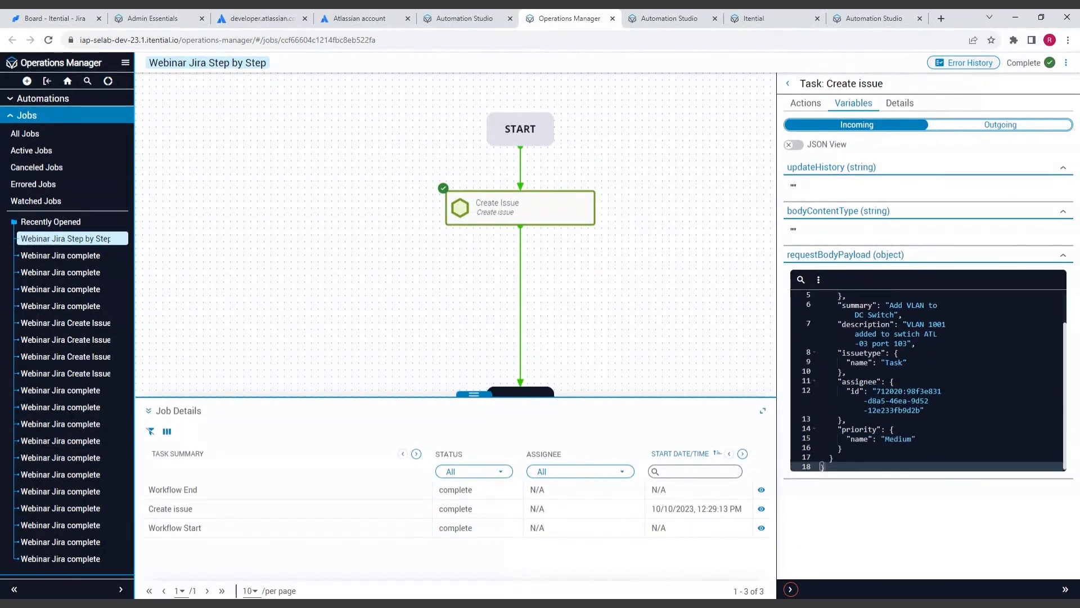
pyautogui.hotkey('ctrl', 'Home')
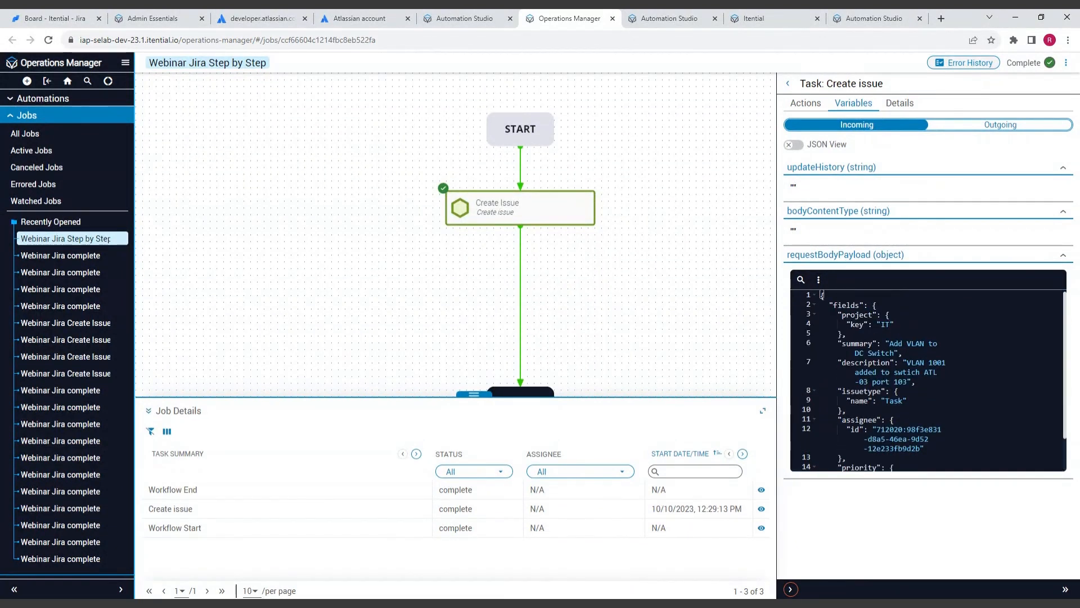
# - Show the task's outgoing response and scroll through it, confirming status 201 Created
pyautogui.click(969, 127)
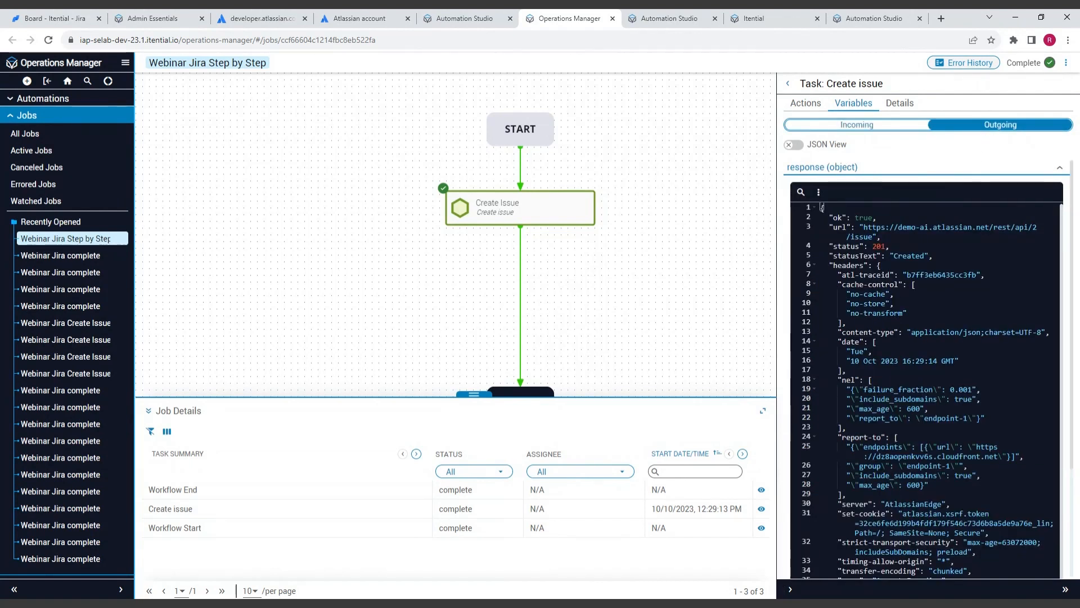
pyautogui.scroll(-3, 926, 388)
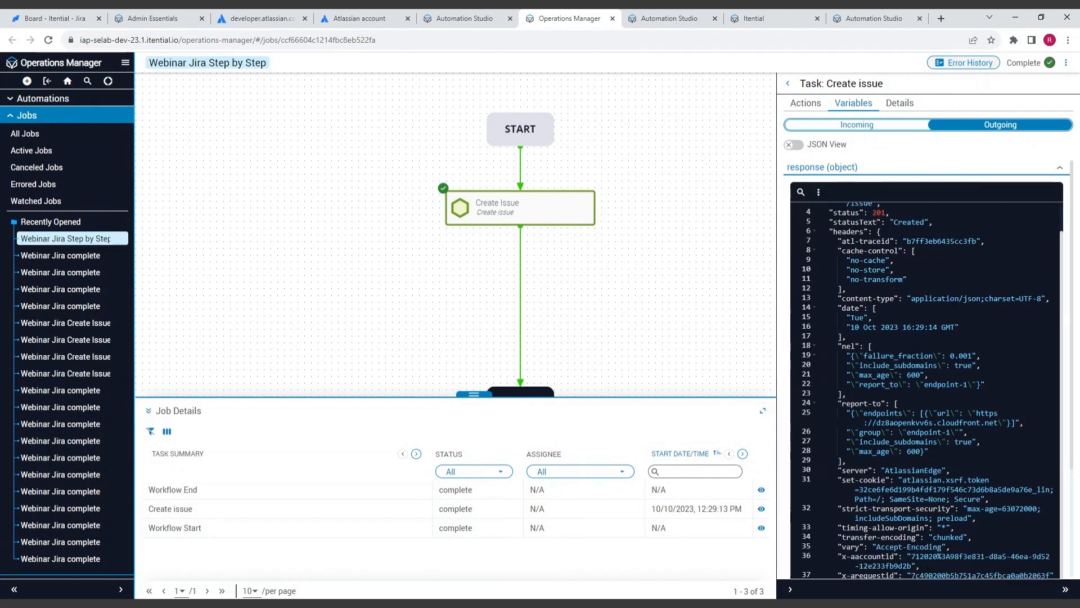
pyautogui.scroll(-3, 926, 388)
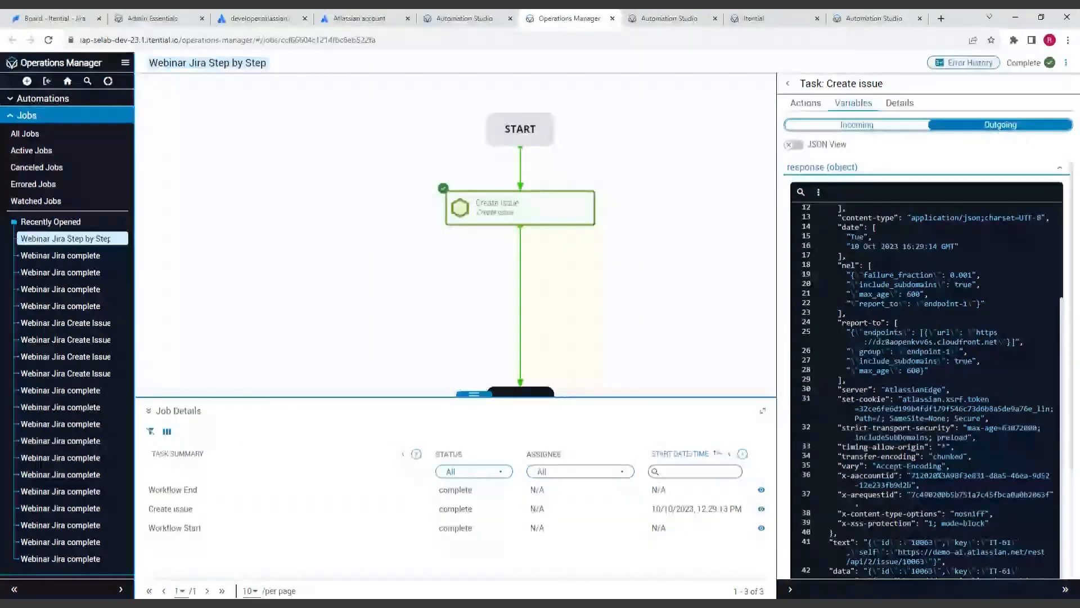
pyautogui.scroll(2, 927, 366)
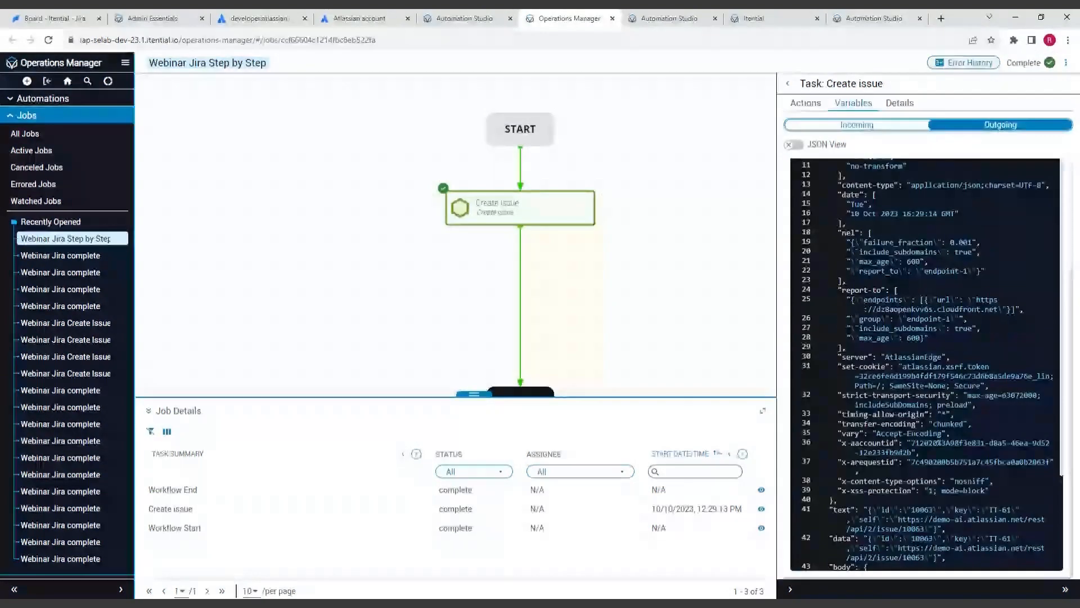
pyautogui.scroll(3, 926, 366)
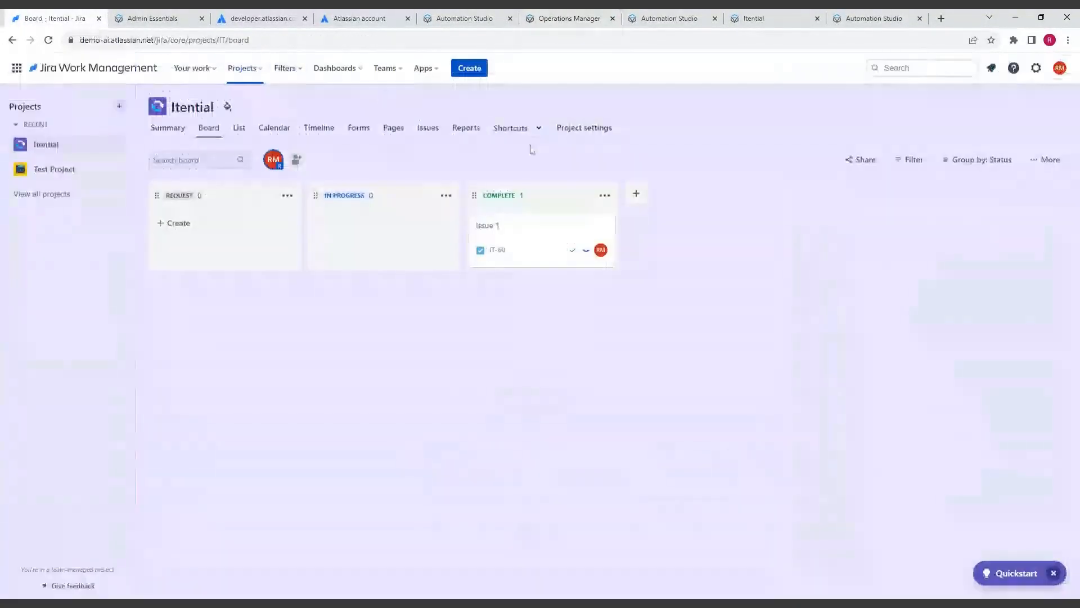
pyautogui.click(41, 19)
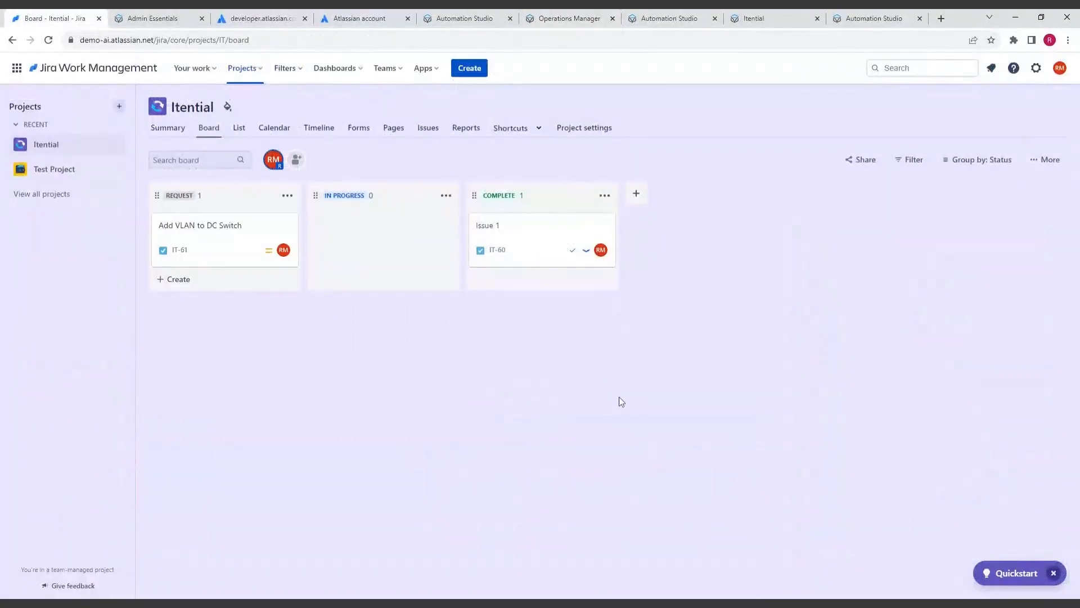
pyautogui.click(192, 229)
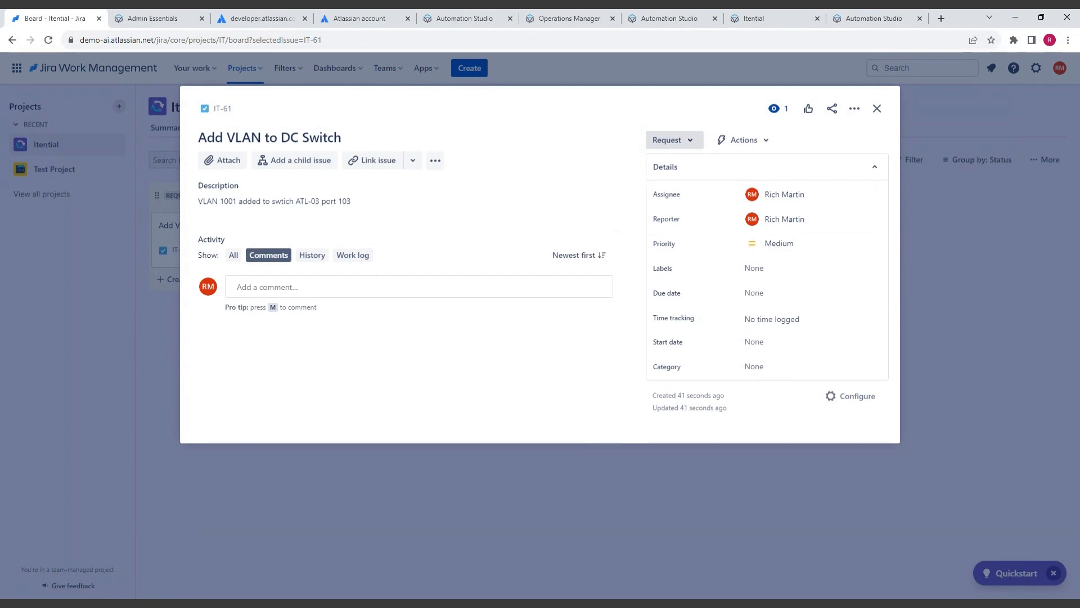
pyautogui.click(877, 108)
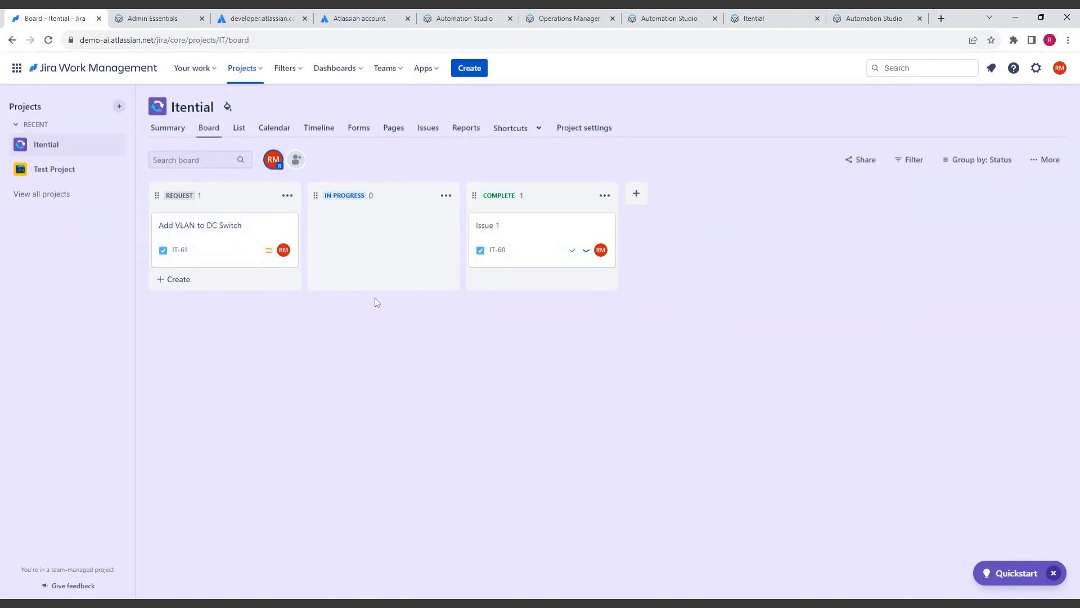
# - Search tasks for 'add comment' and drop Add Comment onto the link between Create Issue and END
pyautogui.click(489, 22)
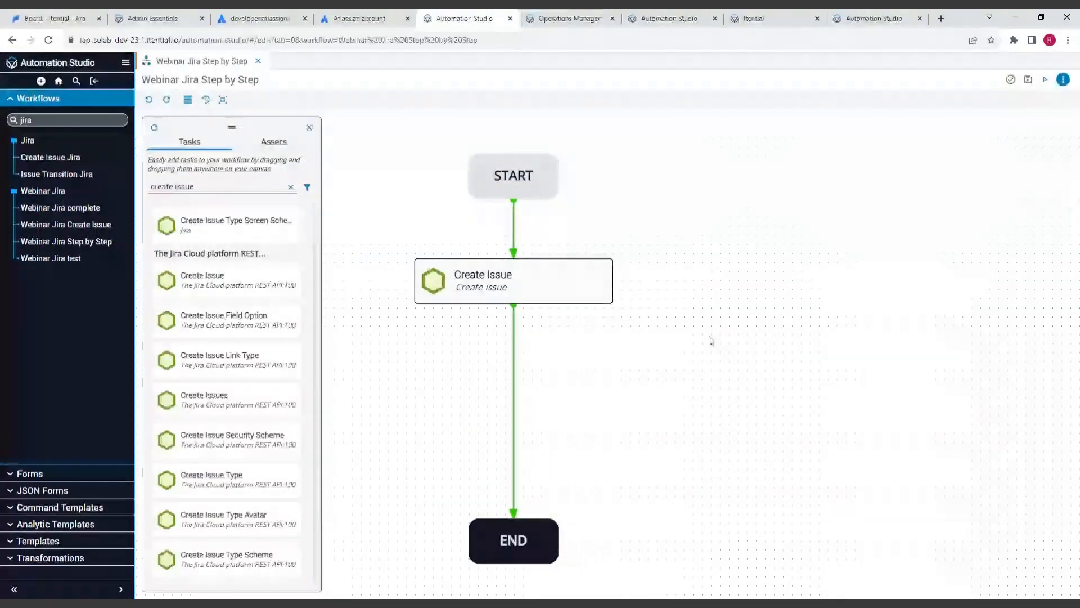
pyautogui.tripleClick(185, 187)
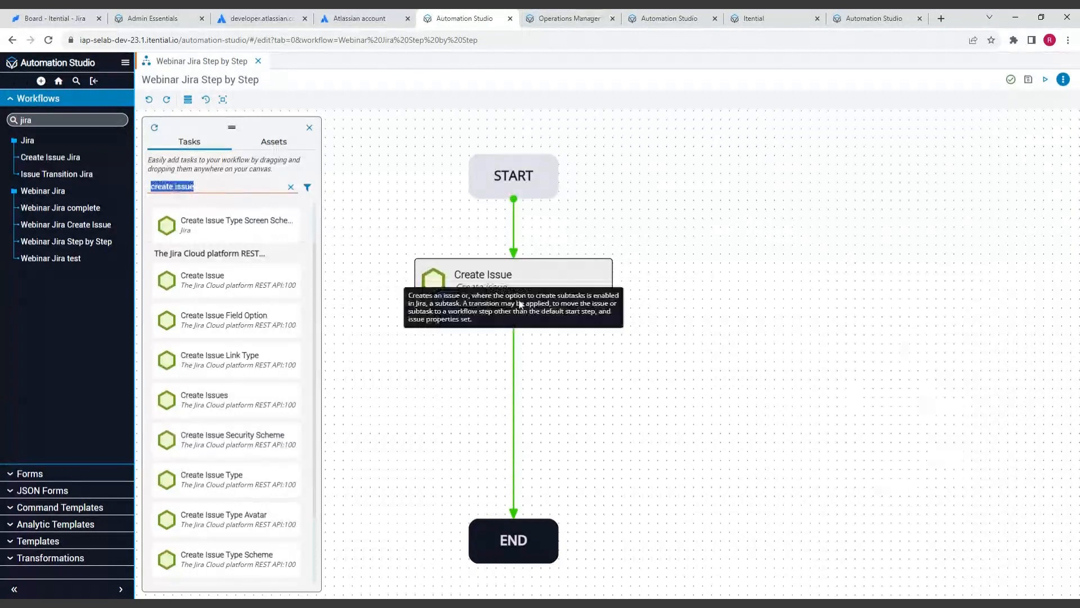
pyautogui.write('add')
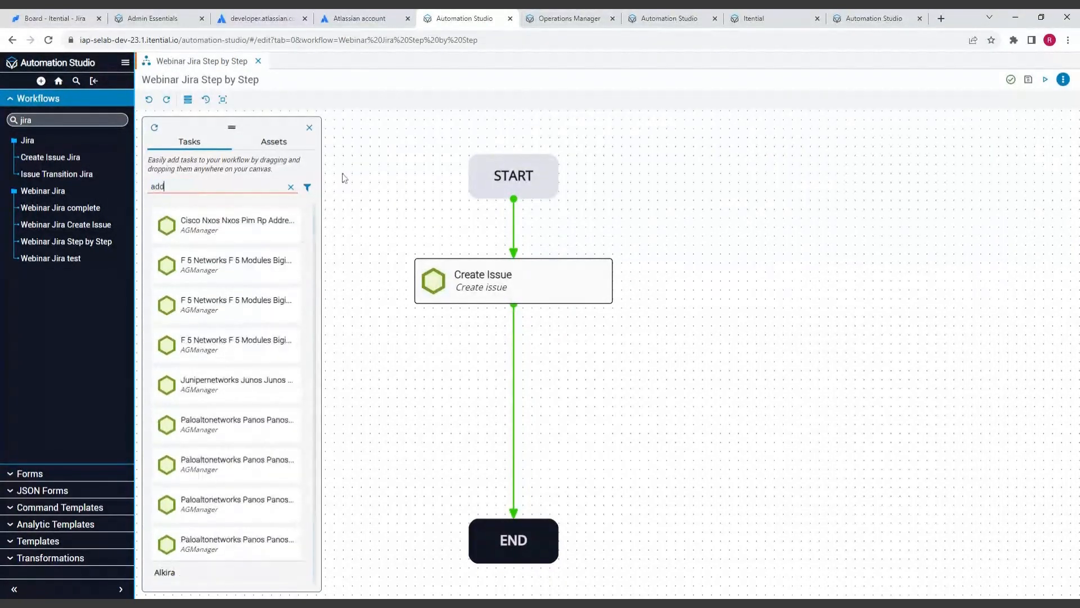
pyautogui.write(' comment')
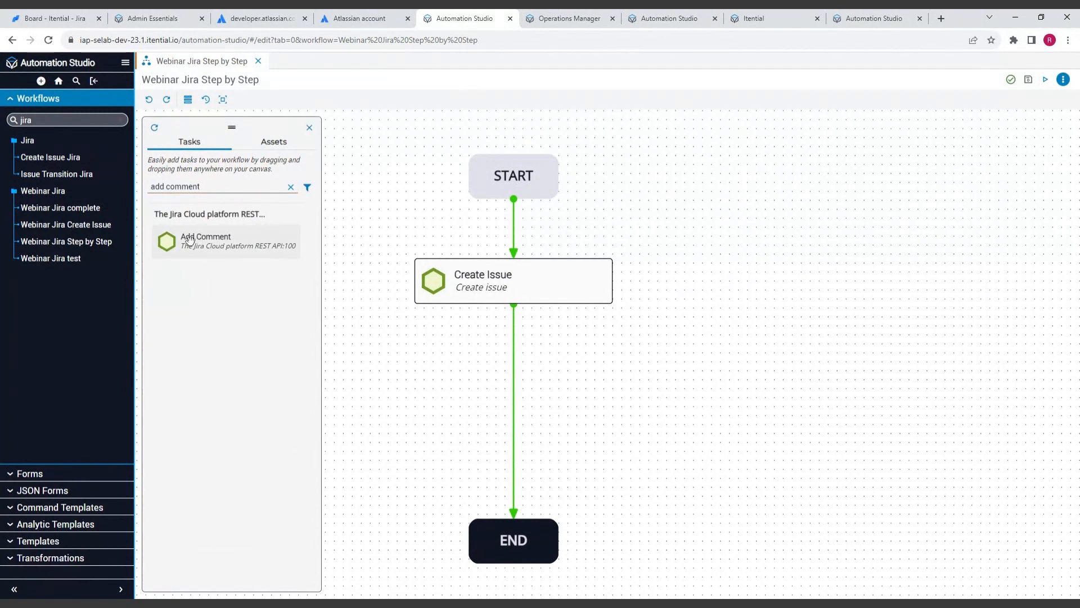
pyautogui.moveTo(189, 240); pyautogui.dragTo(517, 471)
pyautogui.moveTo(794, 425); pyautogui.dragTo(783, 415)
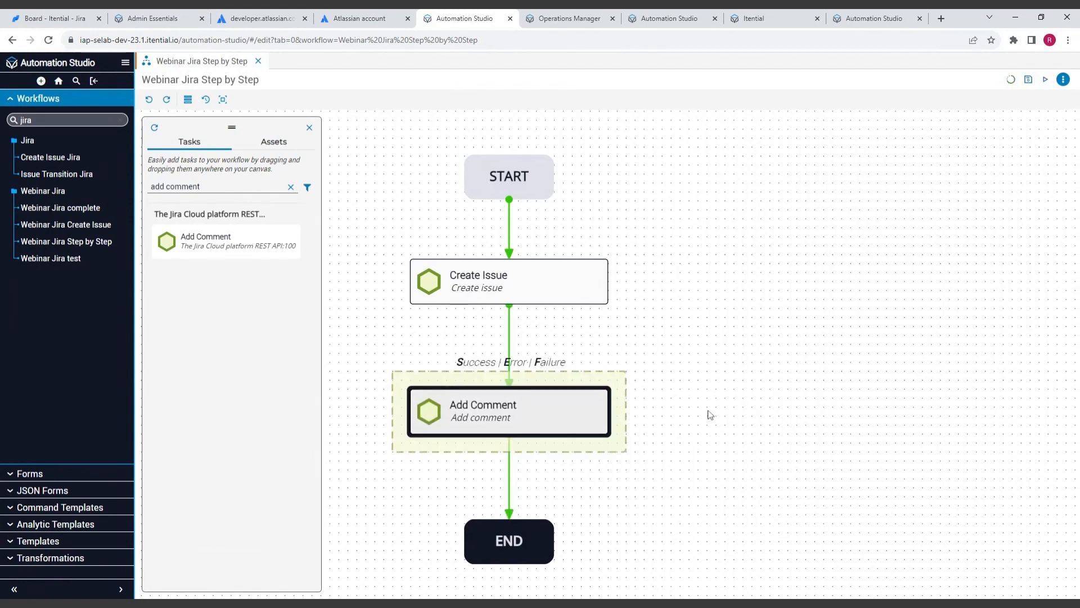
pyautogui.click(504, 417)
# - Open the Add Comment task's input fields, review them, and drag the node lower toward END
pyautogui.doubleClick(505, 417)
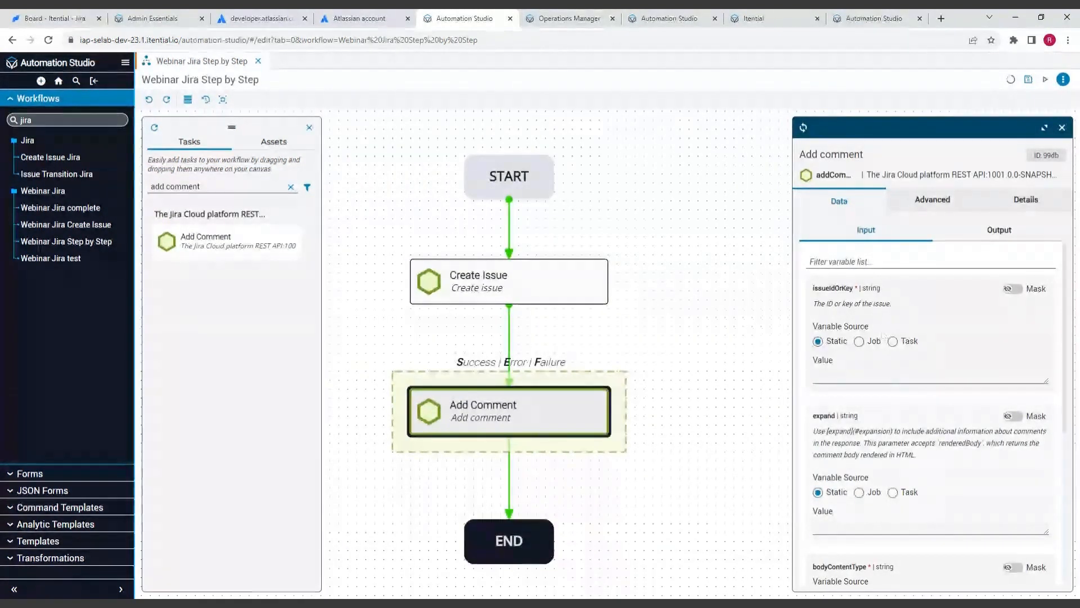
pyautogui.scroll(-5, 903, 377)
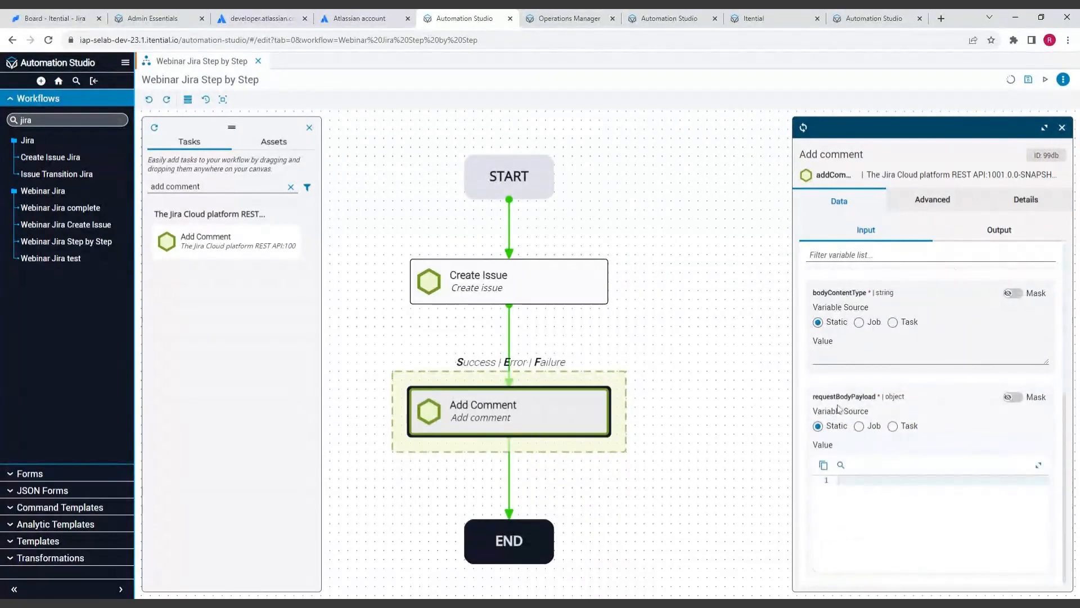
pyautogui.scroll(4, 847, 311)
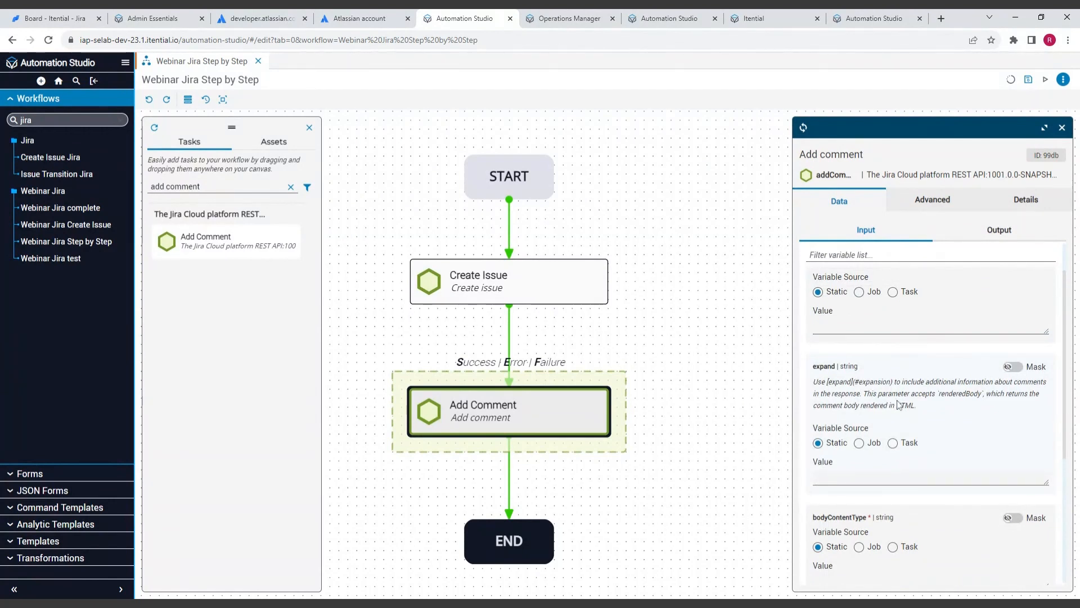
pyautogui.scroll(1, 884, 400)
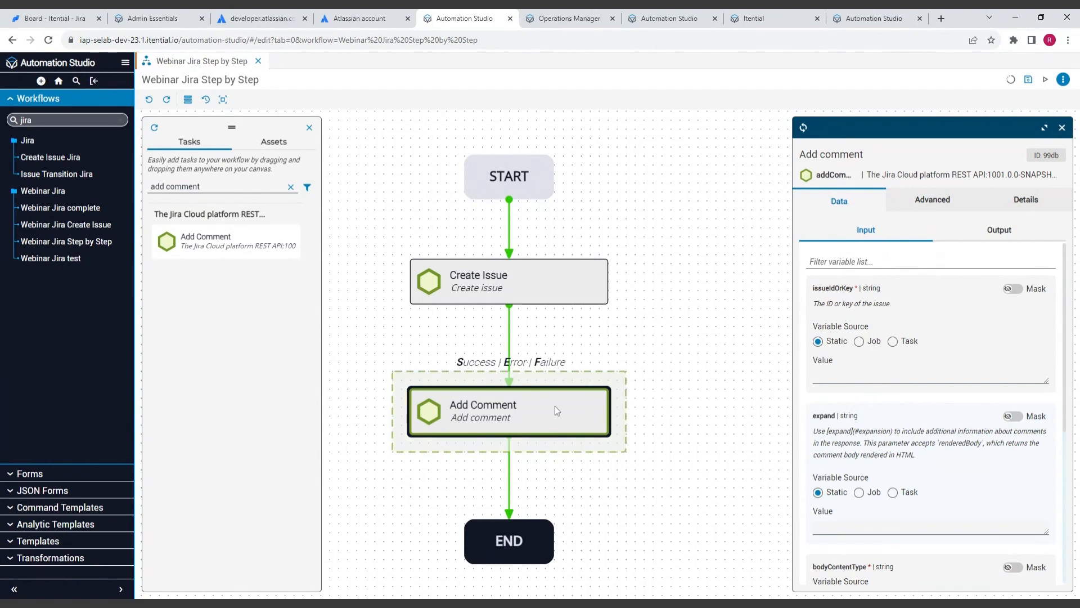
pyautogui.moveTo(555, 410); pyautogui.dragTo(554, 476)
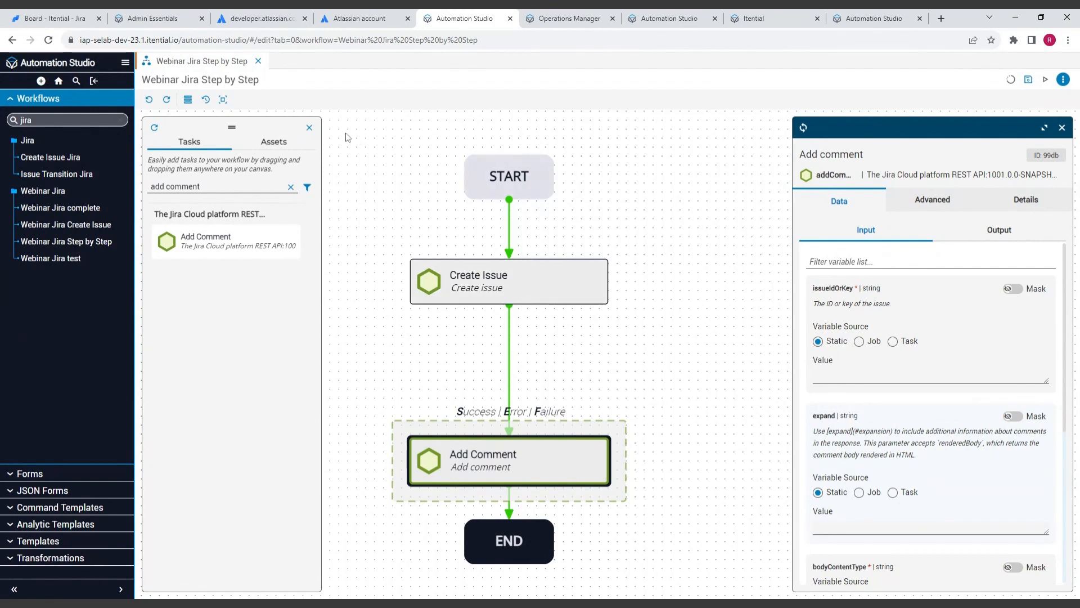
# - Search tasks for 'query' and drop the WorkFlowEngine Query task between Create Issue and Add Comment
pyautogui.click(290, 187)
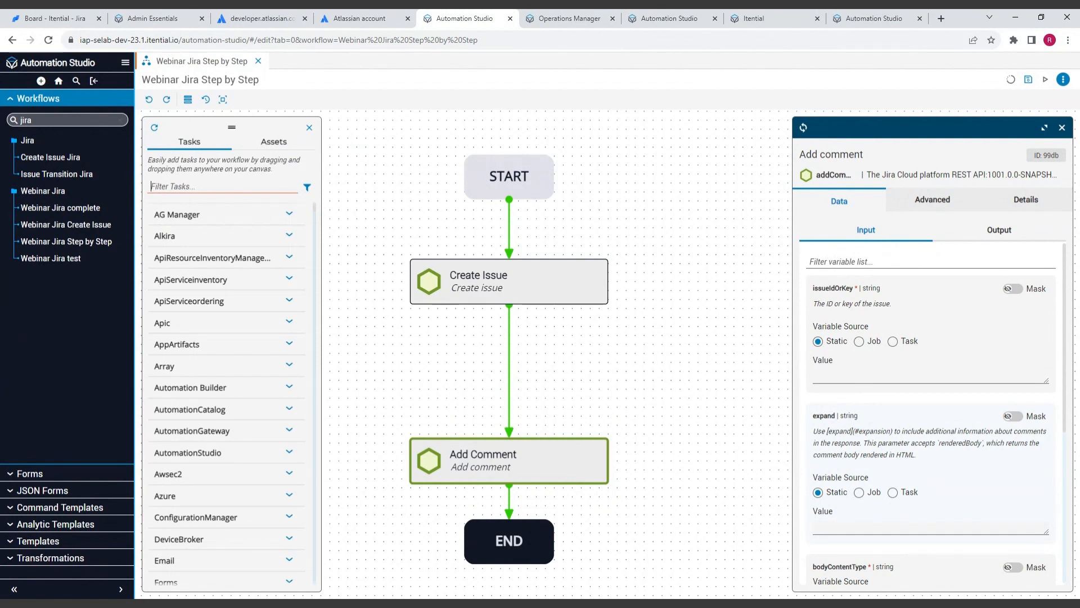
pyautogui.write('query')
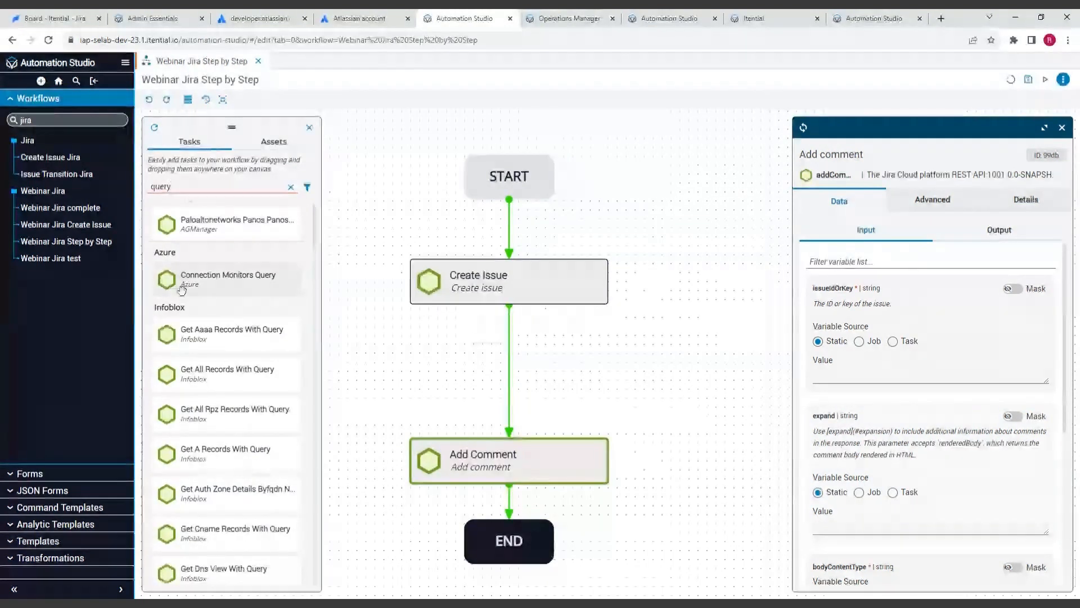
pyautogui.scroll(-10, 292, 293)
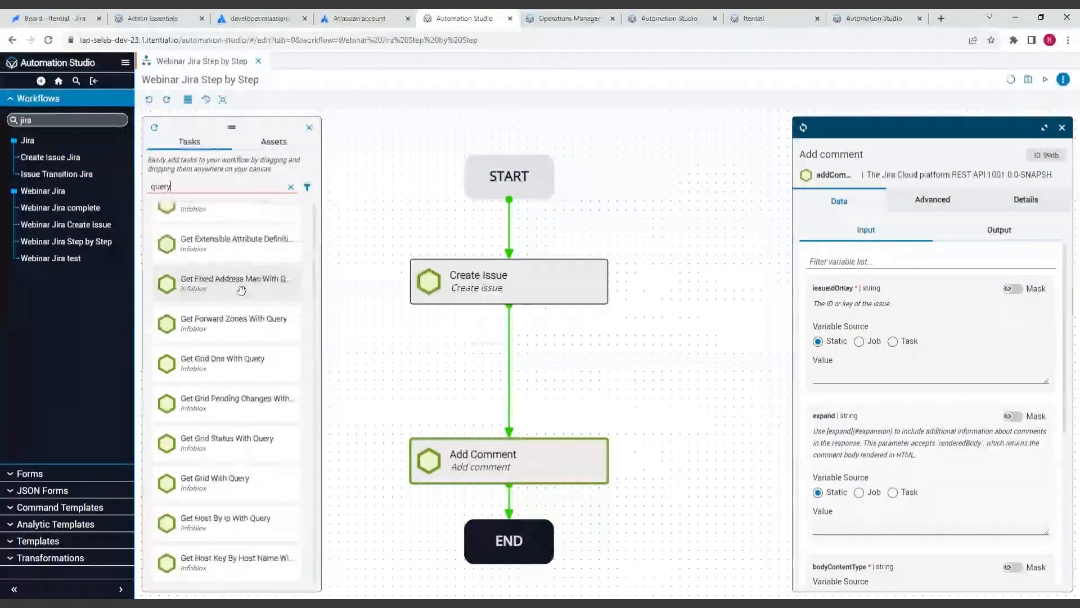
pyautogui.scroll(-10, 316, 392)
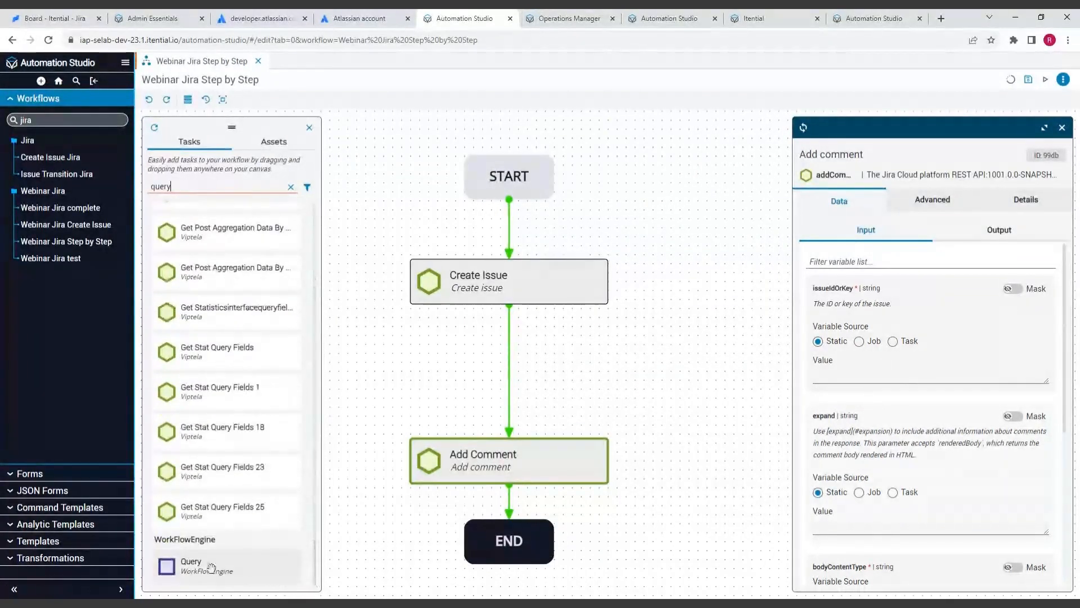
pyautogui.moveTo(181, 563); pyautogui.dragTo(642, 394)
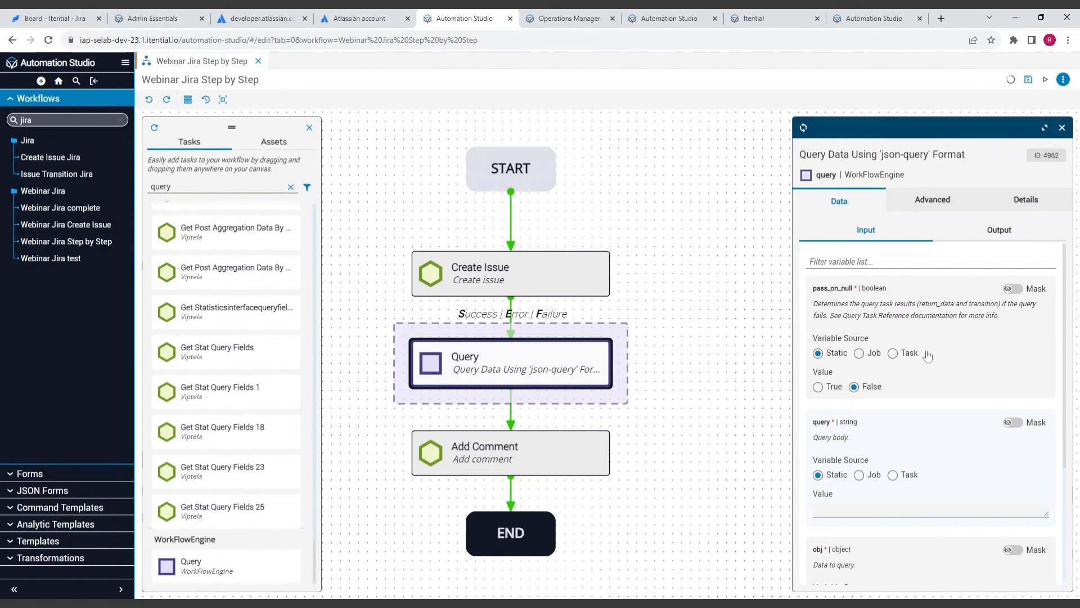
pyautogui.scroll(-2, 927, 352)
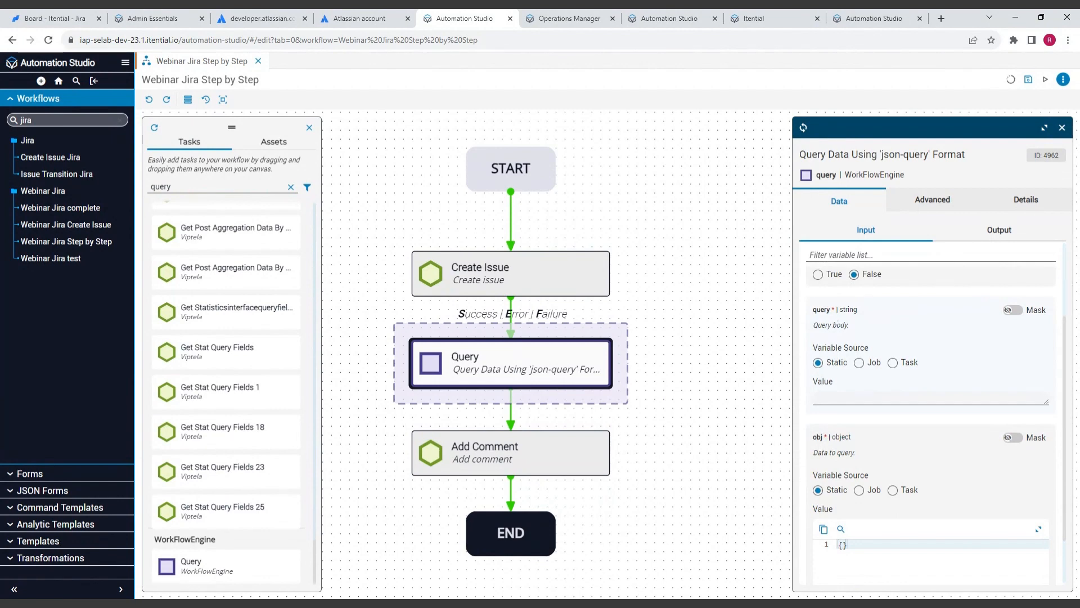
pyautogui.moveTo(715, 370); pyautogui.dragTo(738, 374)
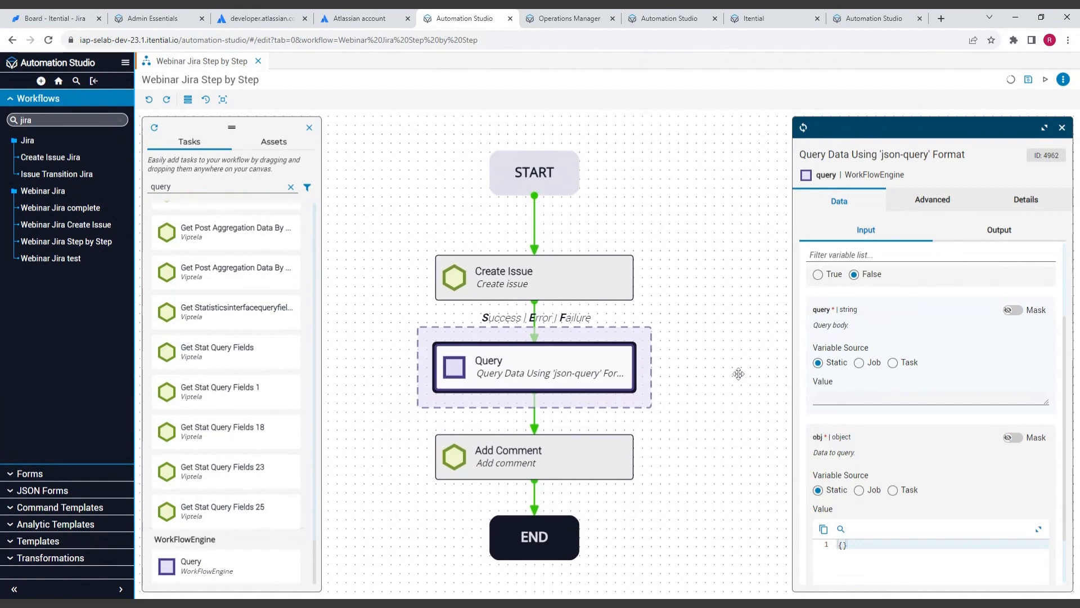
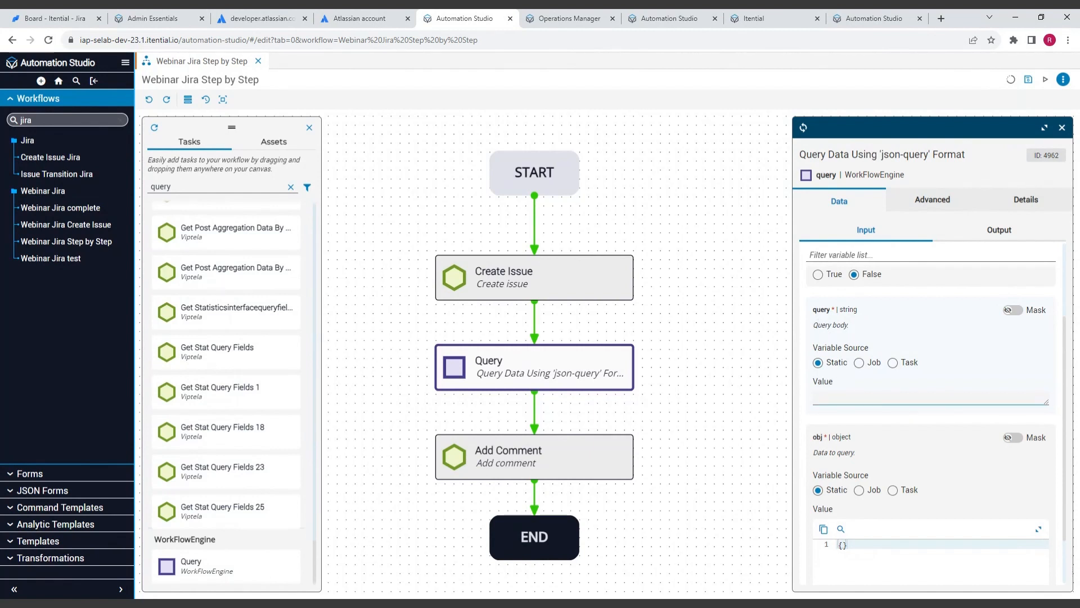
# - Inspect the Create Issue and Add Comment inputs, then view the earlier Step by Step job's results
pyautogui.scroll(-1, 931, 394)
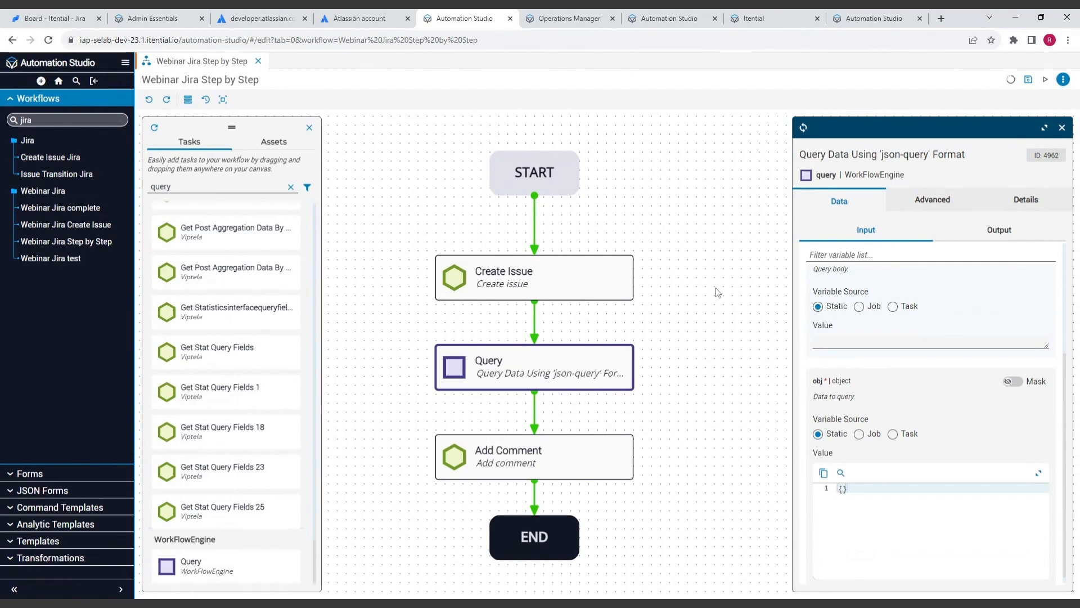
pyautogui.click(572, 282)
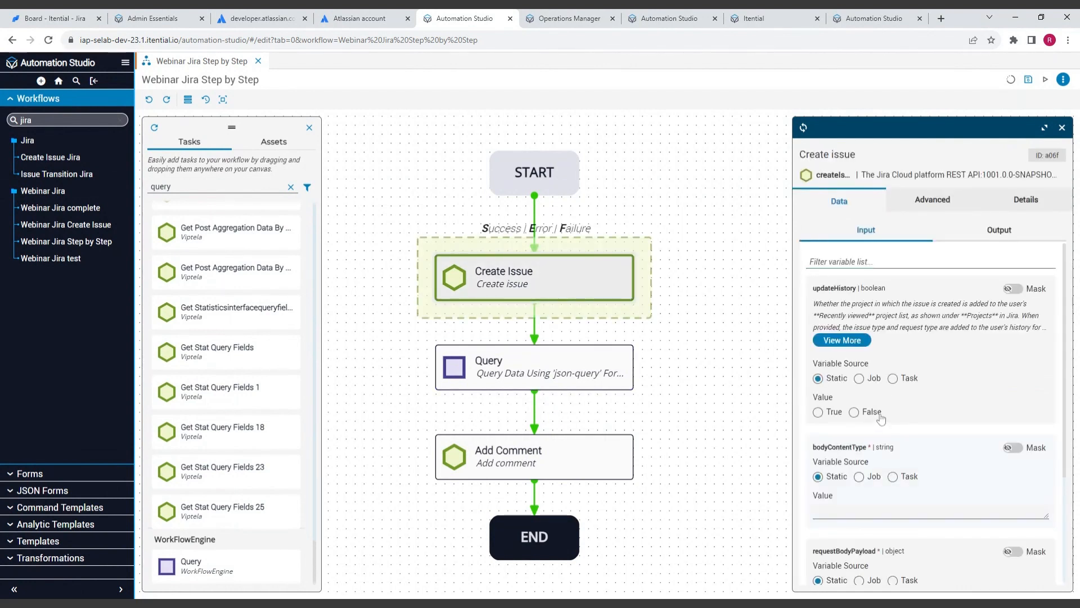
pyautogui.click(564, 456)
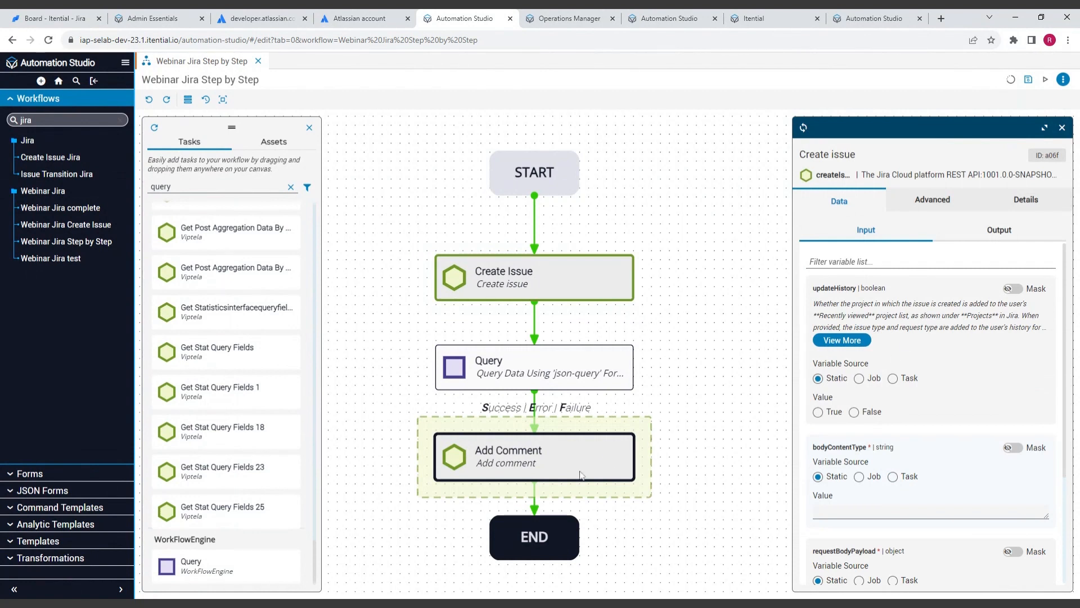
pyautogui.doubleClick(572, 473)
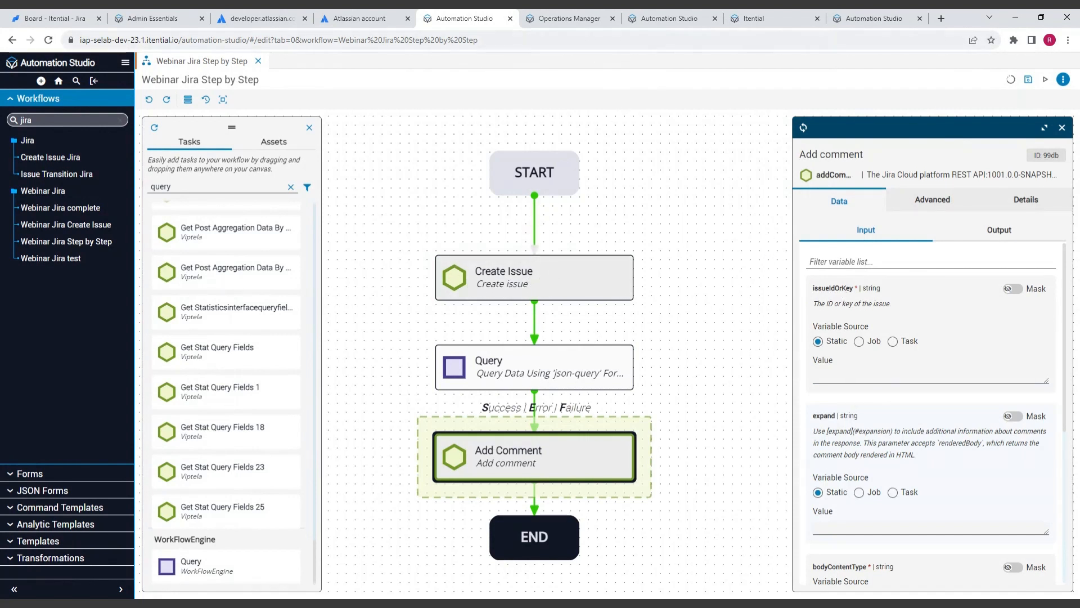
pyautogui.click(567, 22)
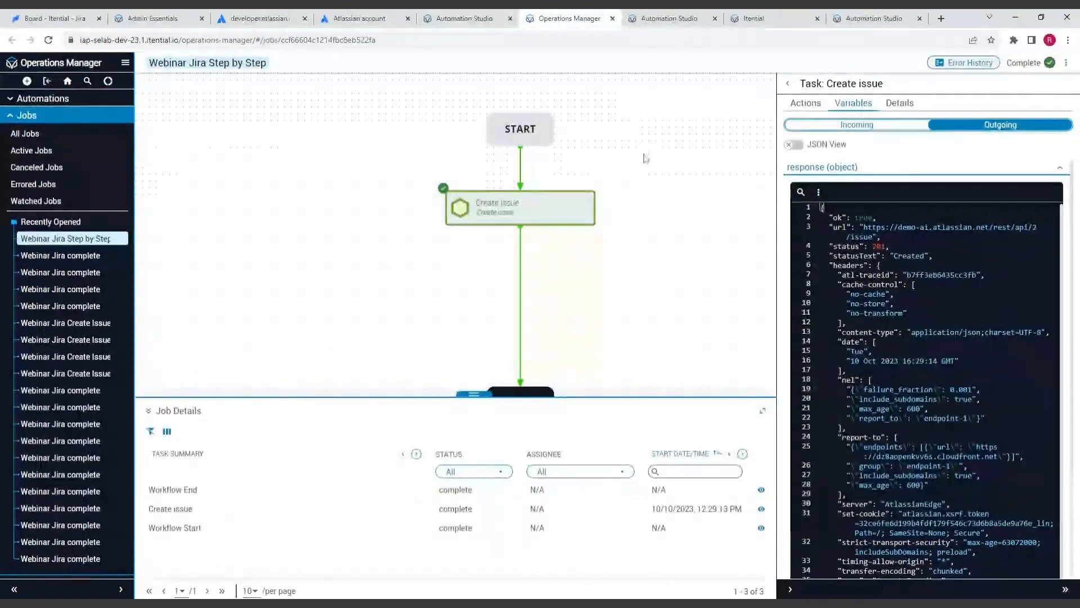
# - Read the earlier job's Create issue outgoing response down to the new issue's id and key
pyautogui.click(517, 214)
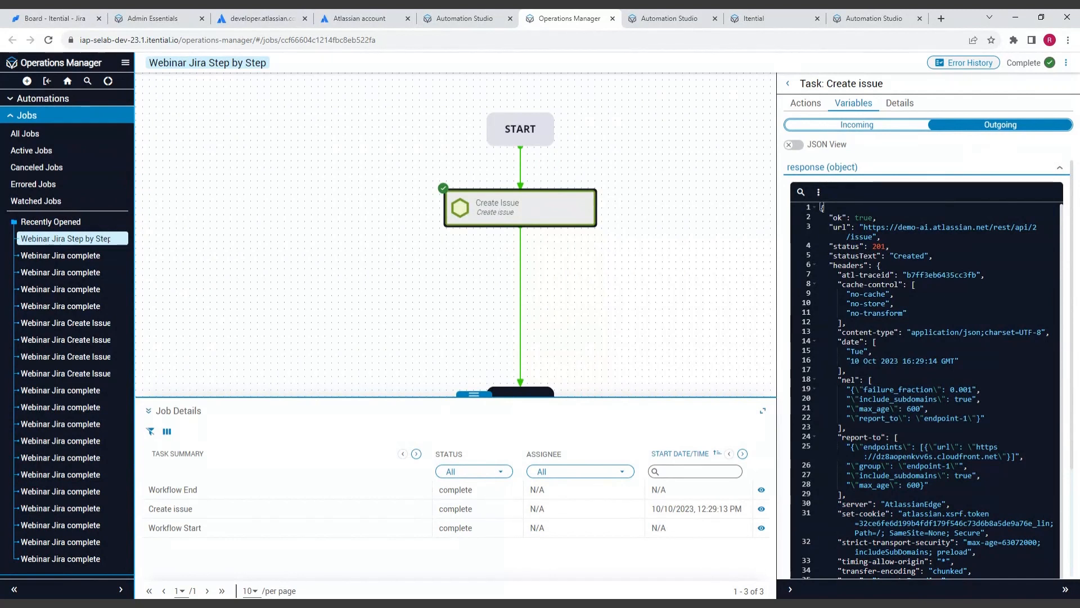
pyautogui.scroll(-2, 925, 388)
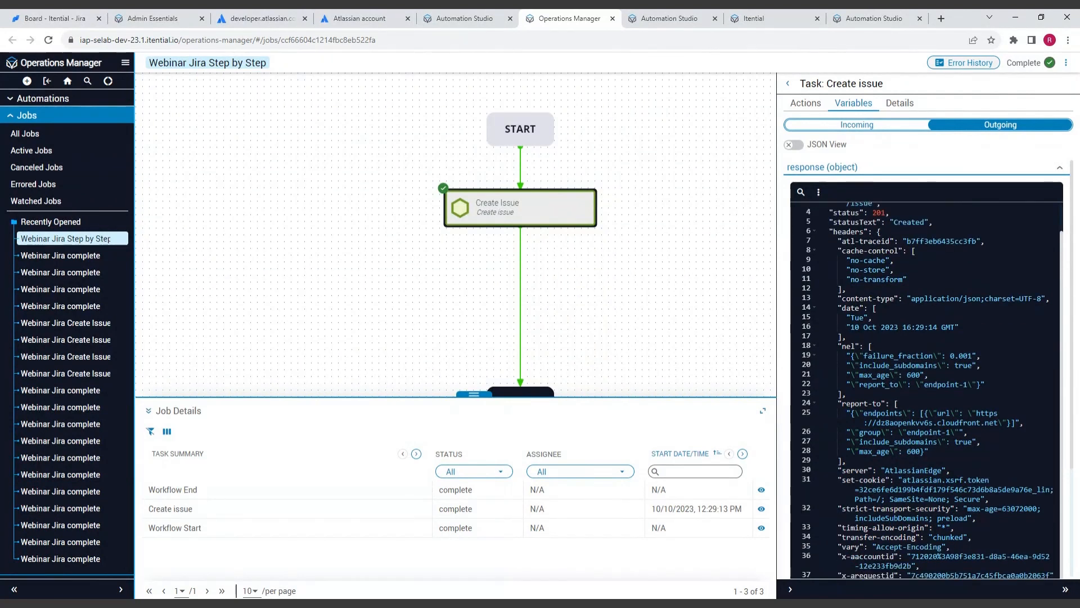
pyautogui.scroll(-3, 925, 388)
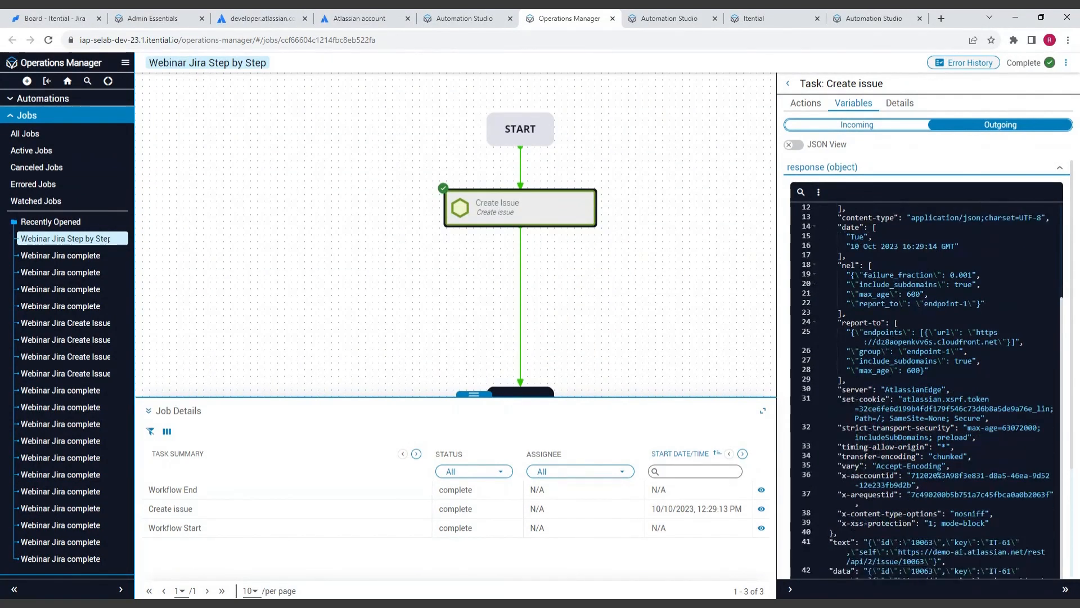
pyautogui.scroll(-3, 926, 389)
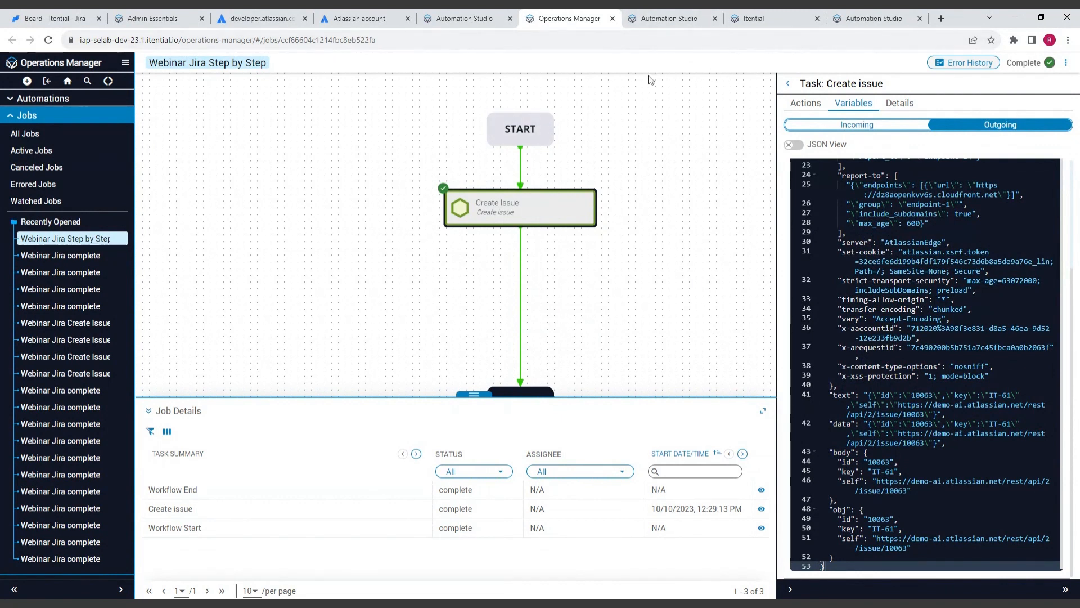
pyautogui.click(471, 18)
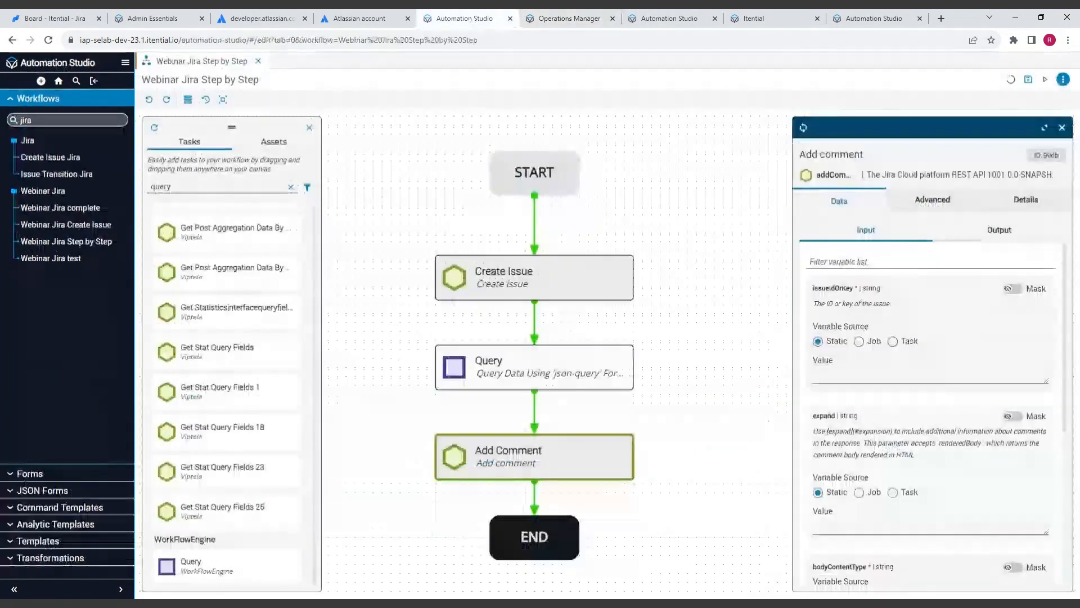
# - Set the Query task's query to obj.key, with obj taken from the Create issue response
pyautogui.click(554, 380)
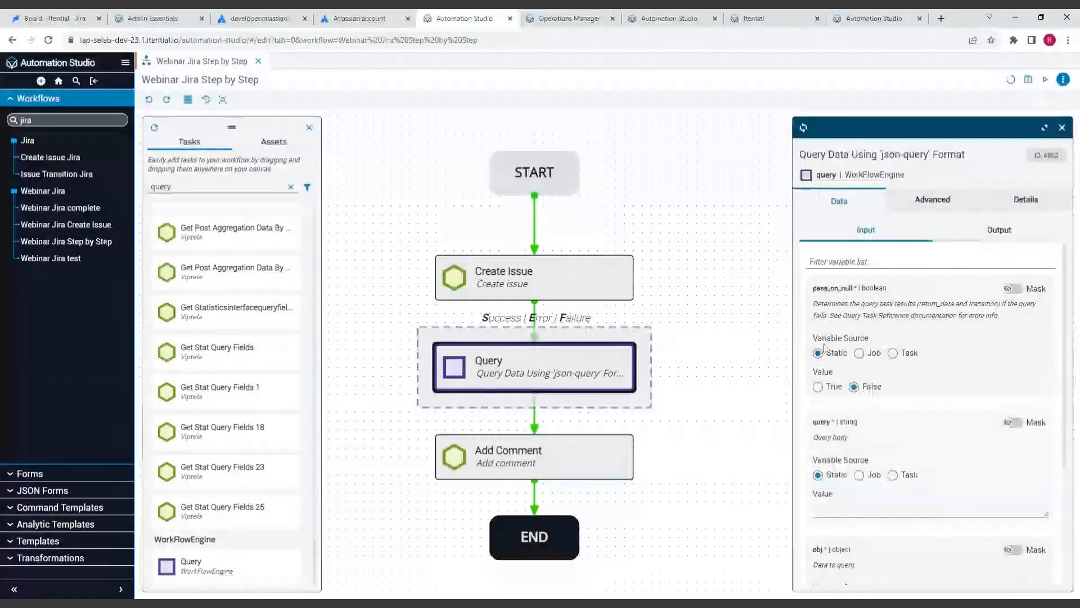
pyautogui.scroll(-1, 837, 430)
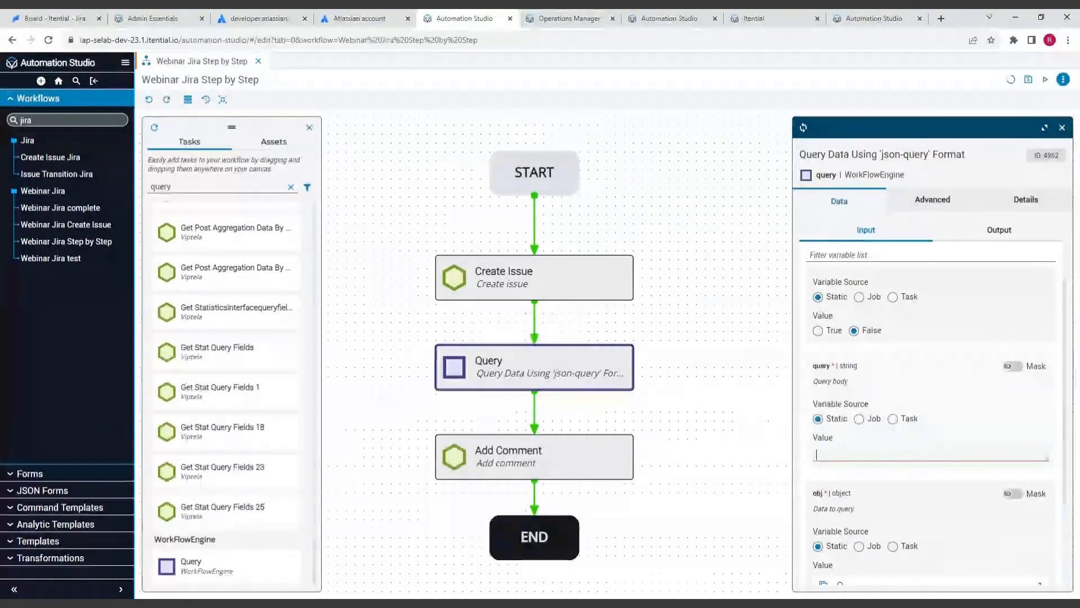
pyautogui.write('obj.')
pyautogui.write('id')
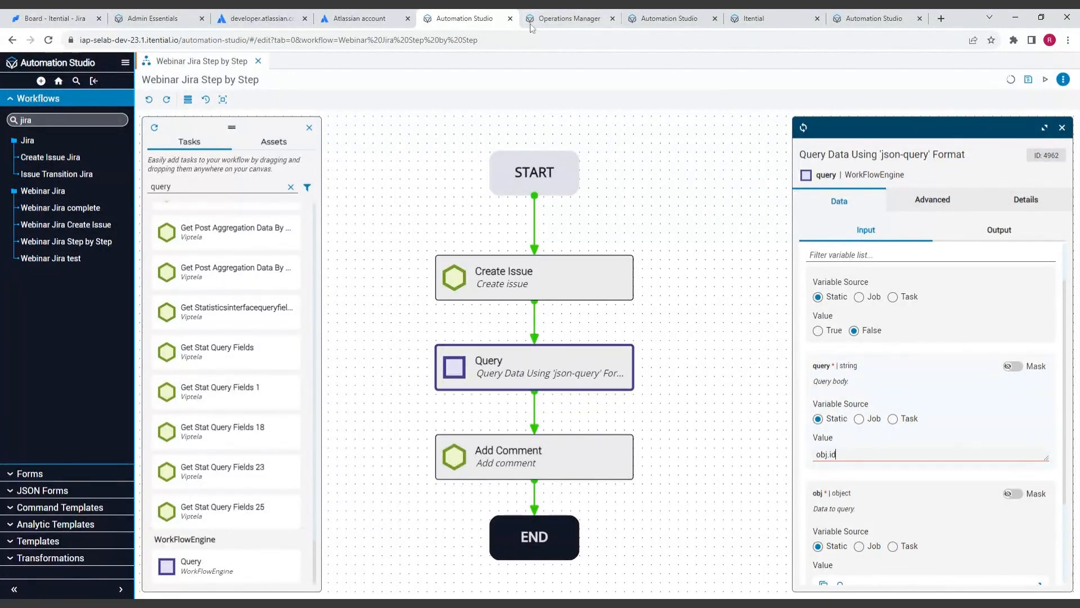
pyautogui.click(558, 19)
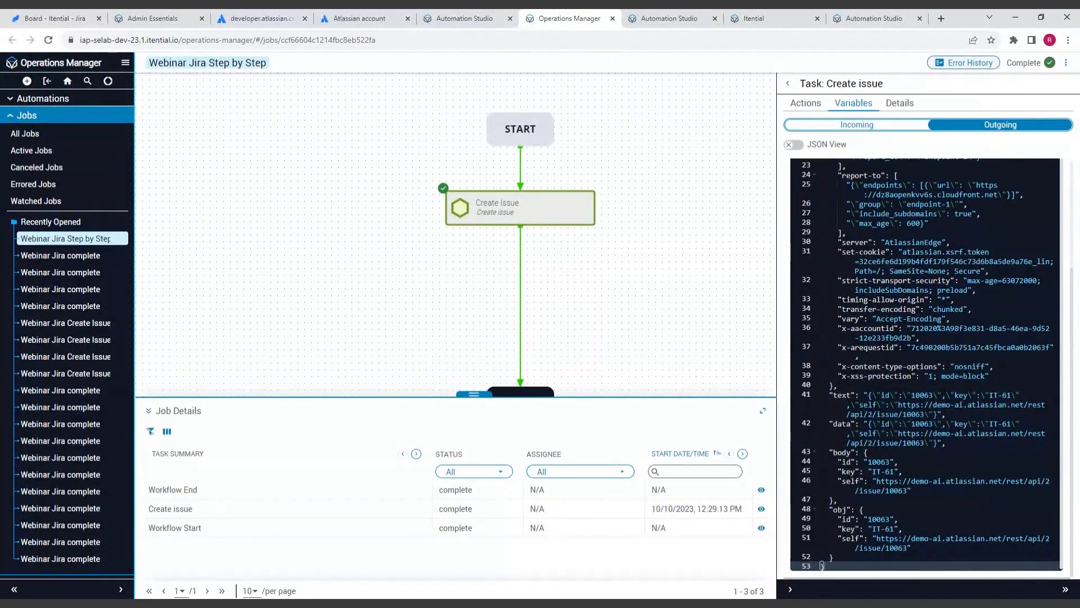
pyautogui.click(462, 19)
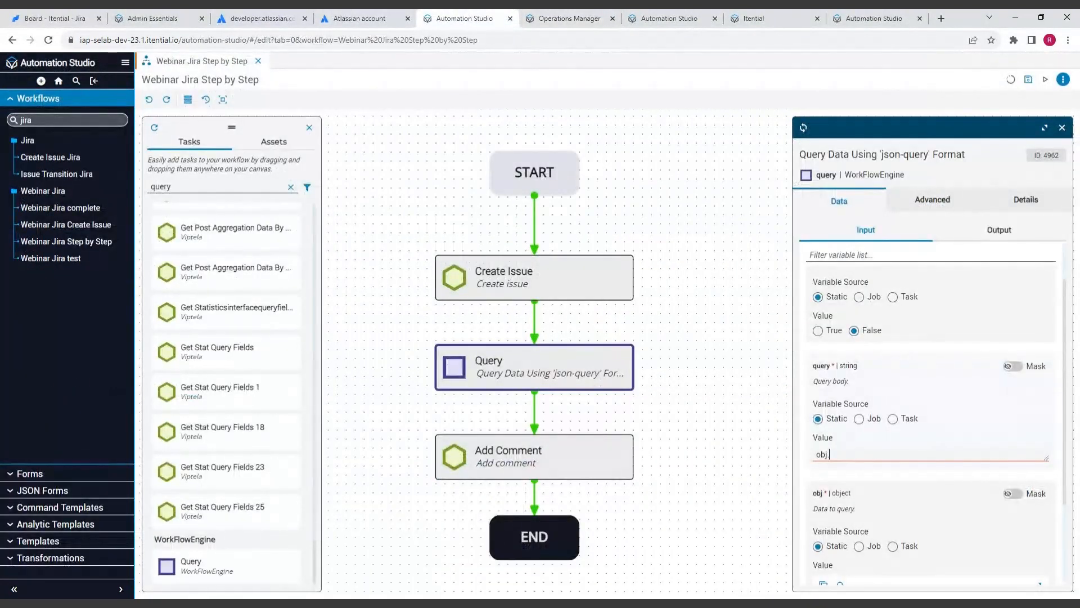
pyautogui.scroll(-2, 934, 422)
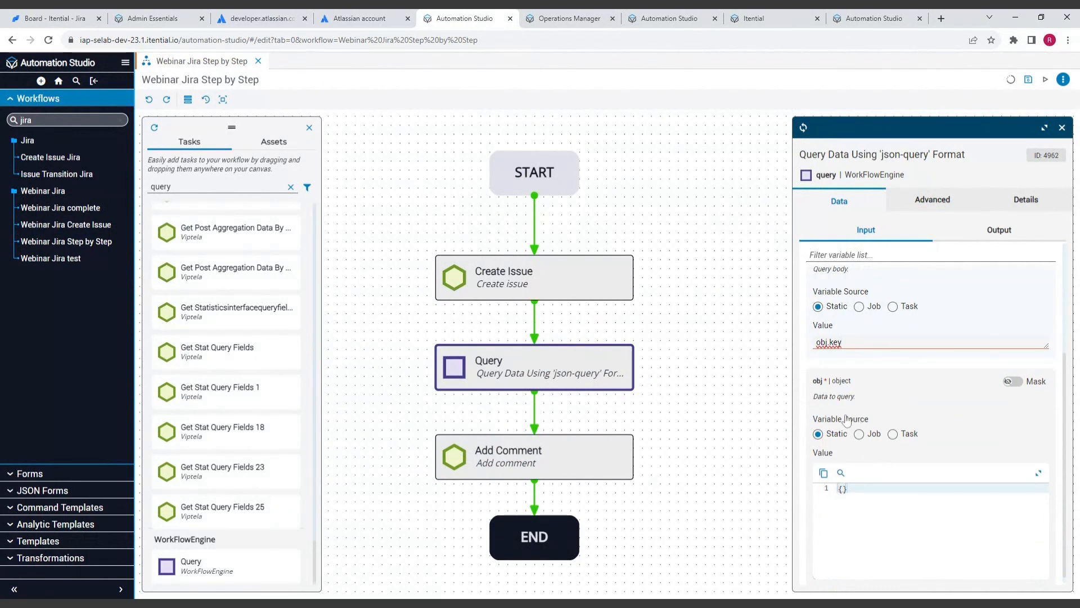
pyautogui.scroll(-1, 838, 415)
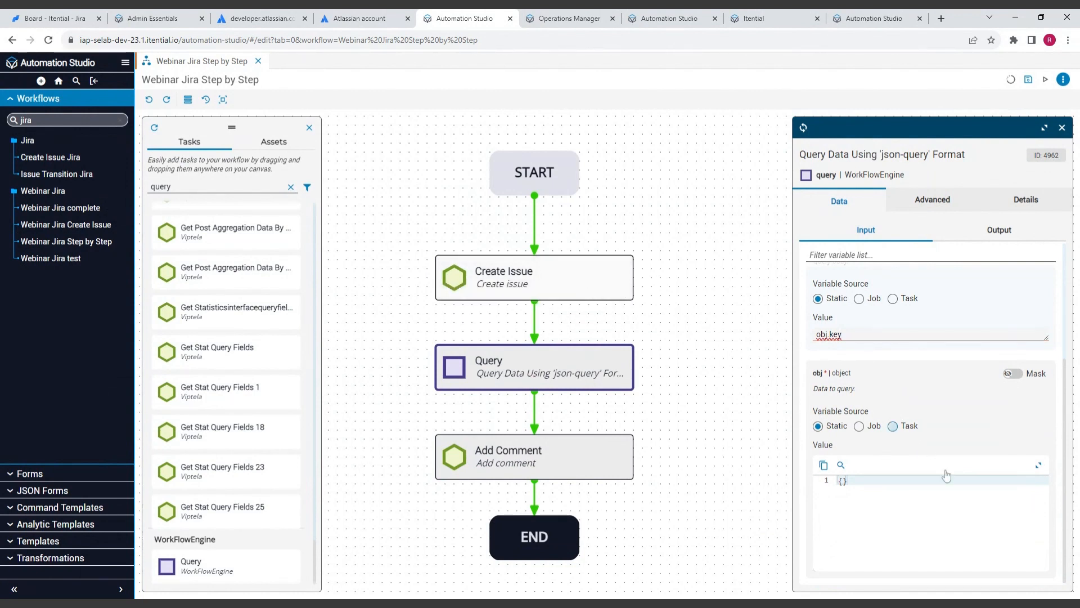
pyautogui.click(906, 427)
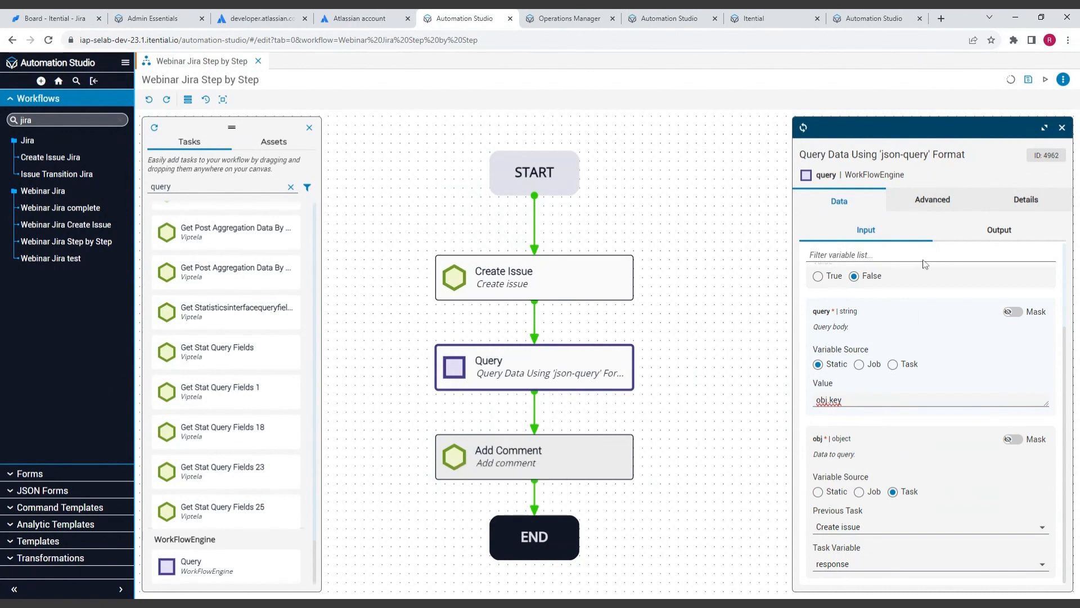
# - Point Add Comment's issueIdOrKey at Query's return_data and paste body 'Added this comment to the issue!'
pyautogui.click(561, 451)
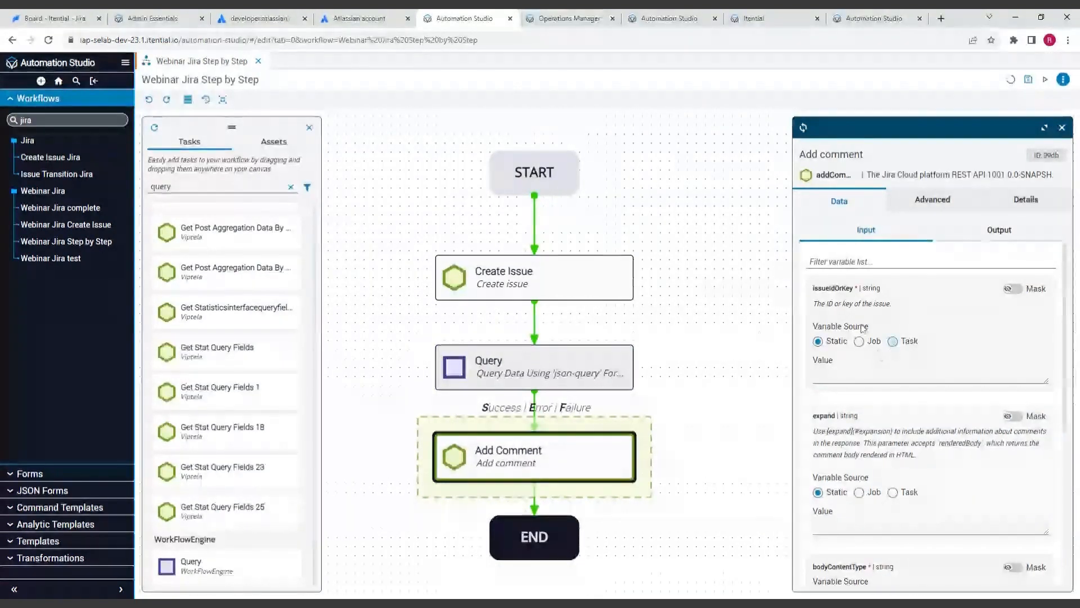
pyautogui.click(893, 341)
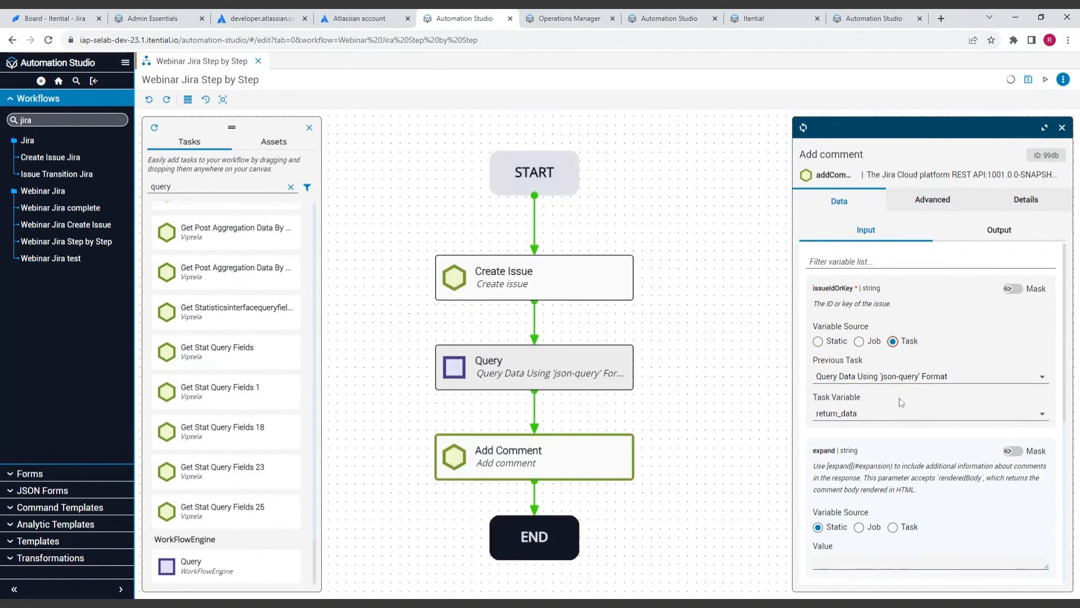
pyautogui.scroll(-5, 923, 400)
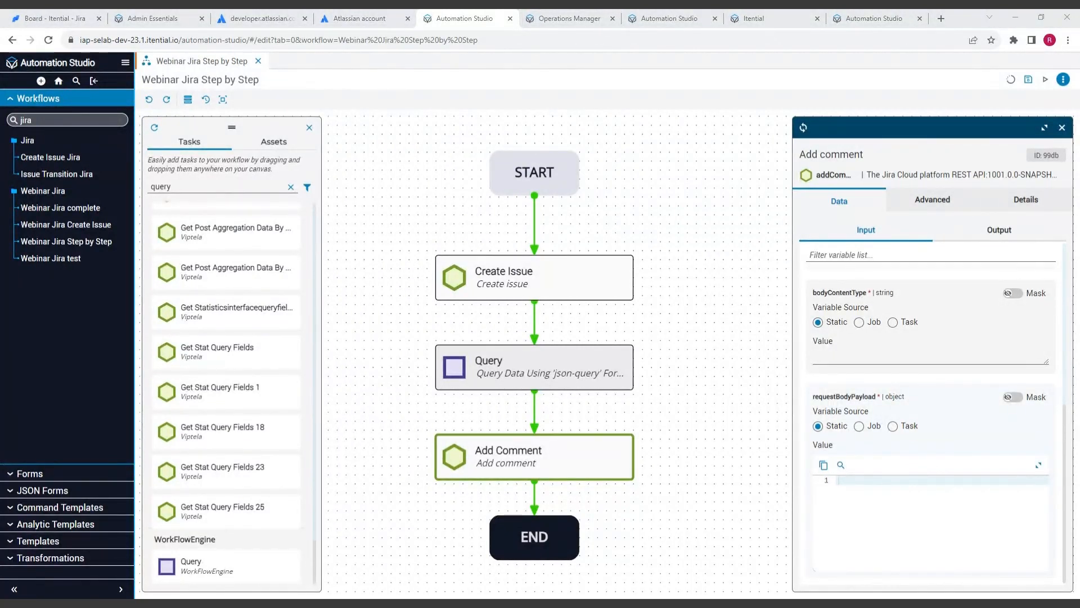
pyautogui.hotkey('alt', 'Tab')
pyautogui.write('{   "body": "Added this comment to the issue!" }')
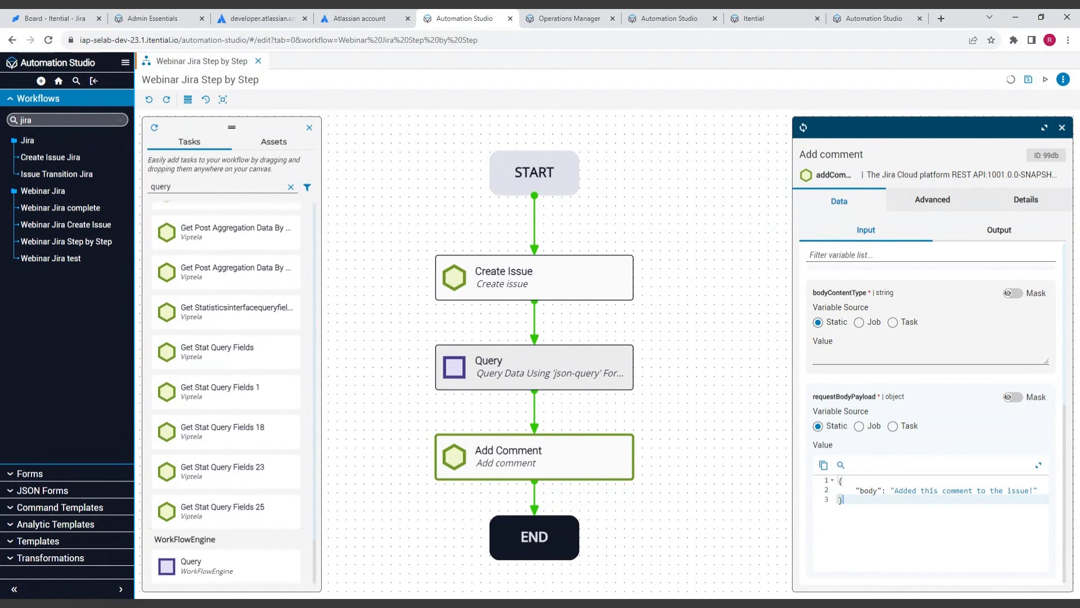
pyautogui.click(1038, 466)
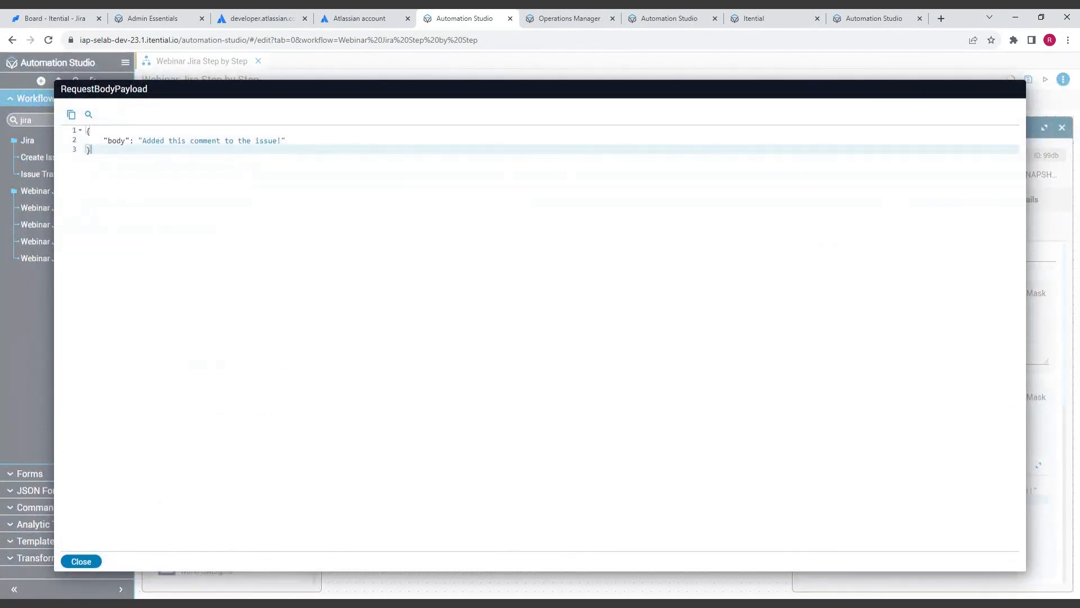
# - Close the payload editor, save the workflow, and run it as a new job
pyautogui.click(81, 561)
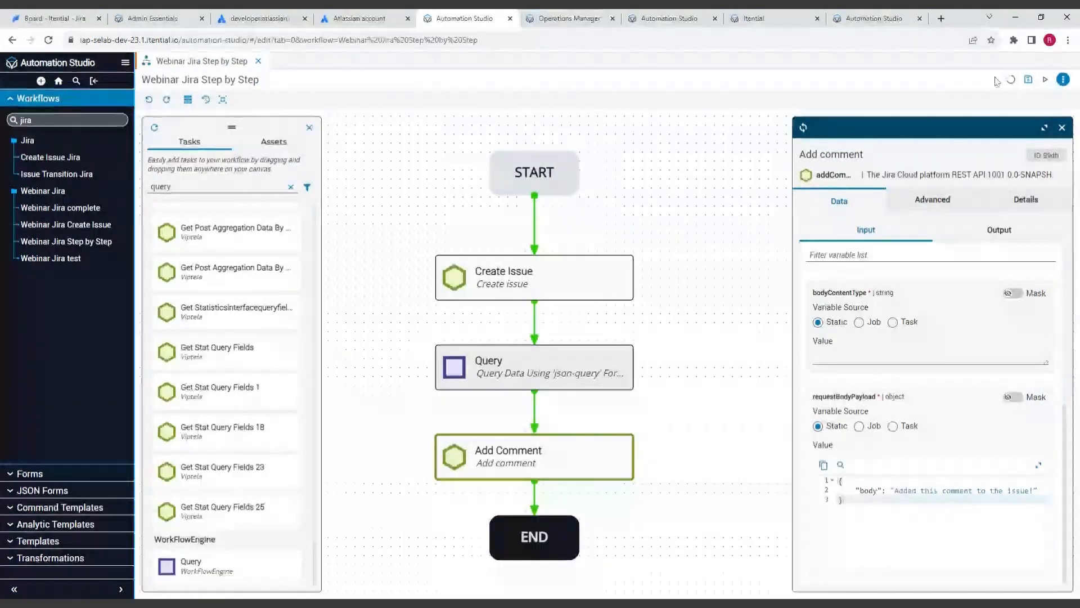
pyautogui.click(1028, 79)
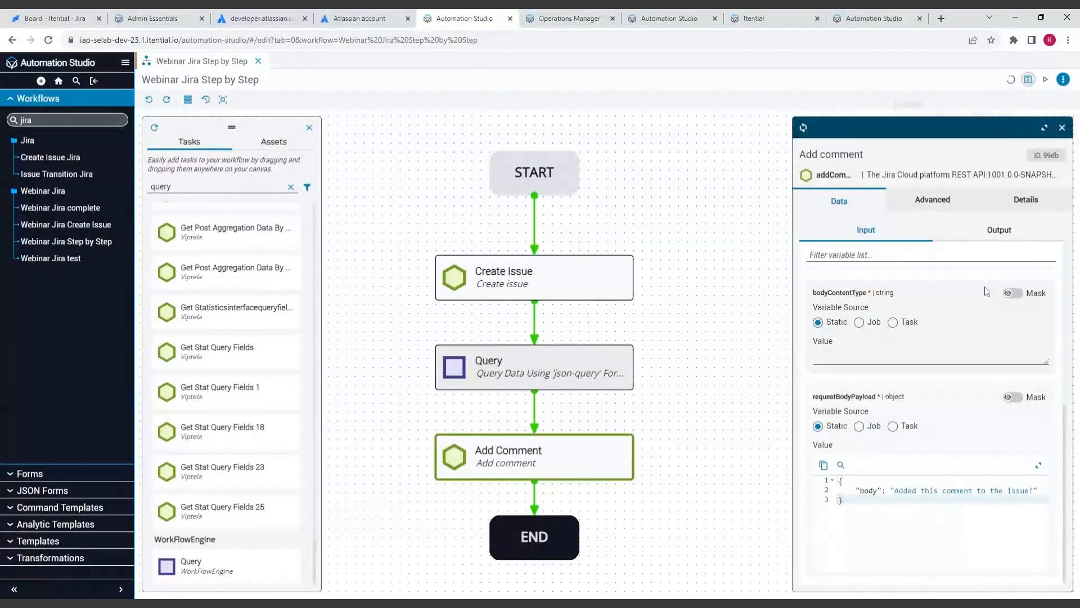
pyautogui.click(1044, 81)
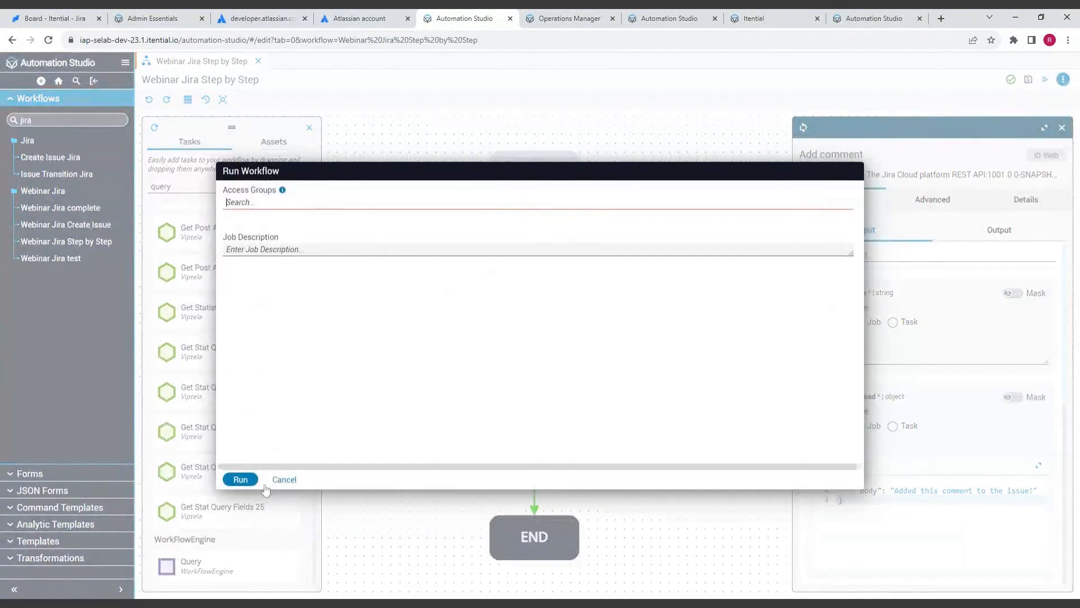
pyautogui.click(240, 480)
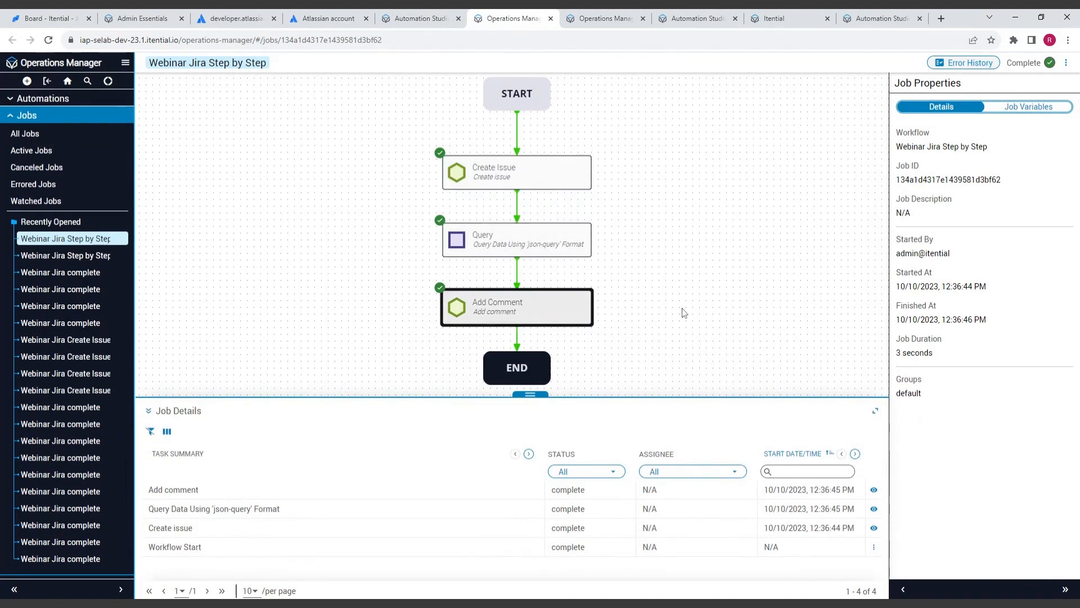
# - Check the Itential Jira board for the new 'Add VLAN to DC Switch' issue IT-62
pyautogui.click(51, 18)
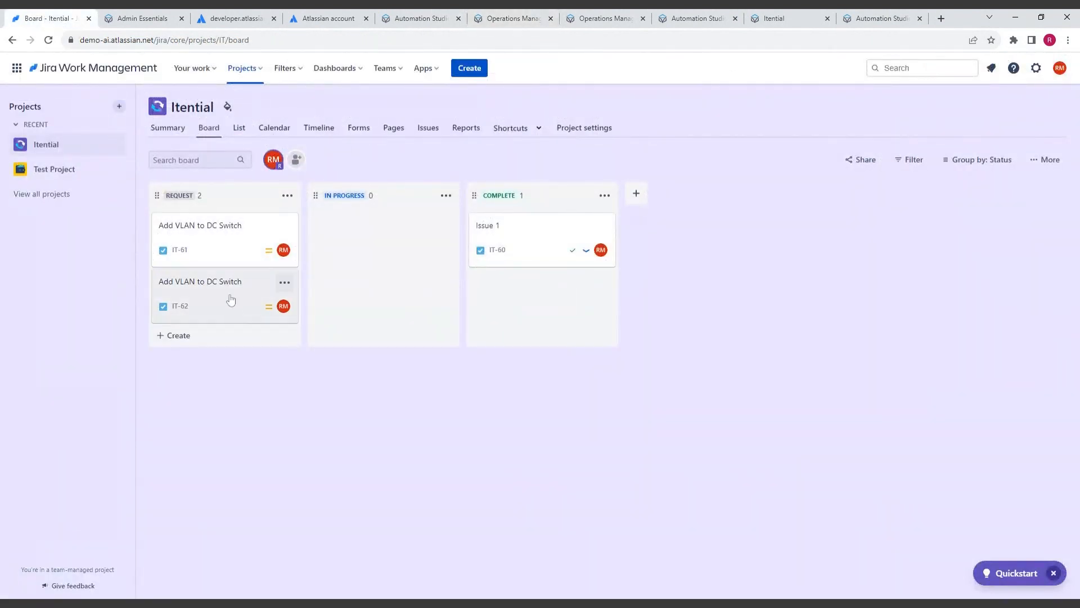
pyautogui.click(231, 299)
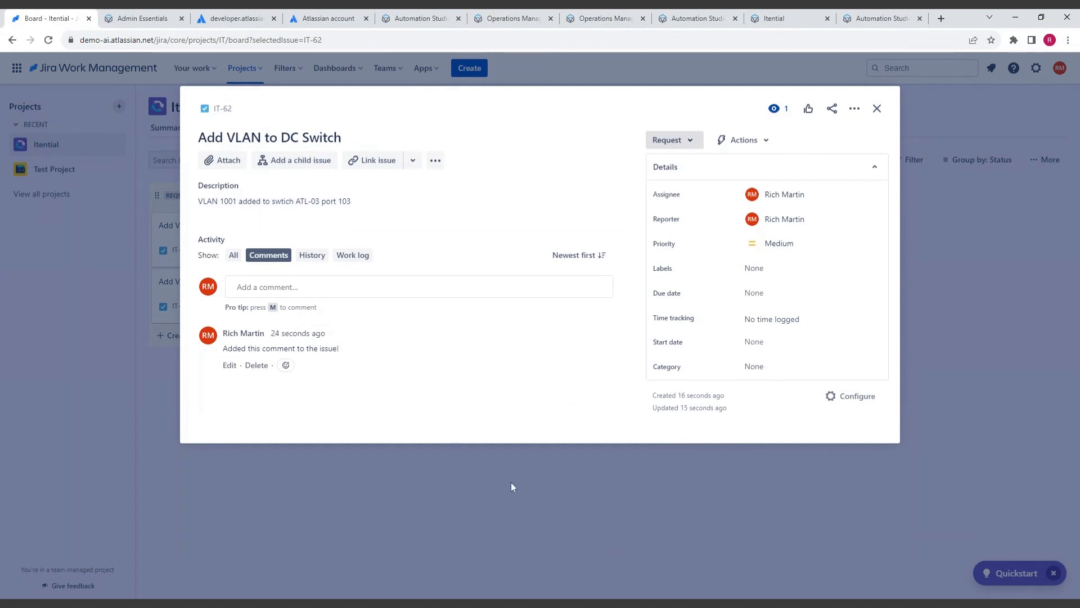
pyautogui.click(876, 108)
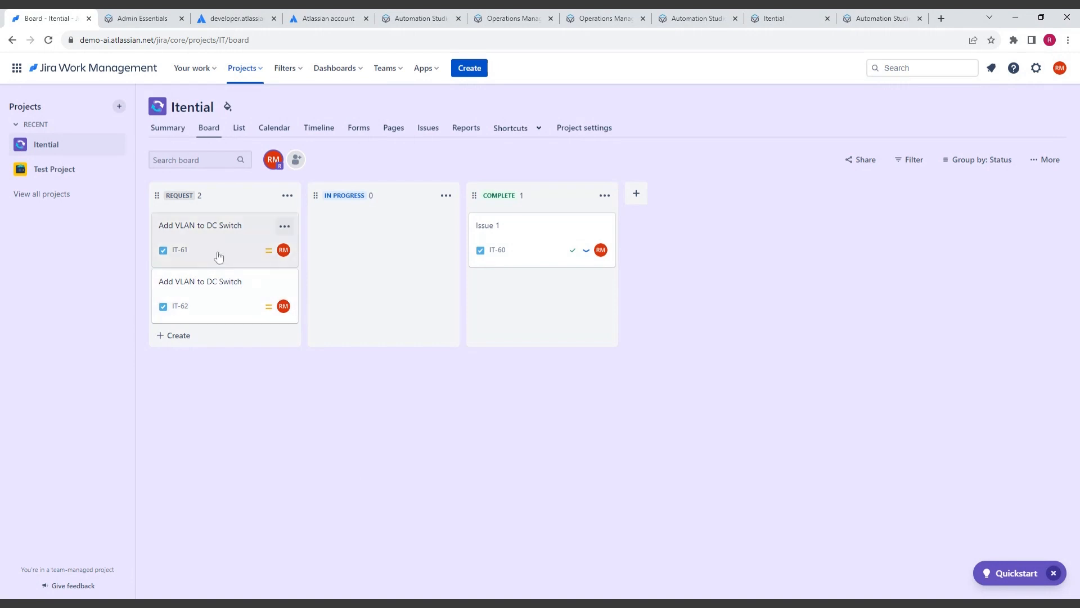
# - Delete the IT-61, IT-62 and IT-60 cards through each card's menu, leaving the board empty
pyautogui.click(285, 226)
pyautogui.click(339, 297)
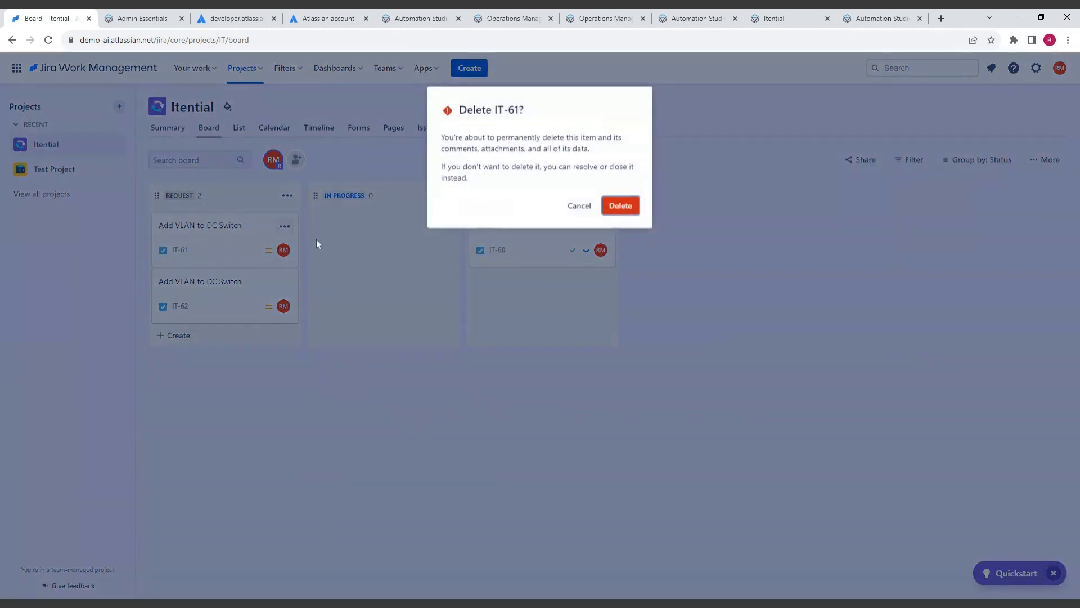
pyautogui.click(619, 206)
pyautogui.click(284, 226)
pyautogui.click(341, 281)
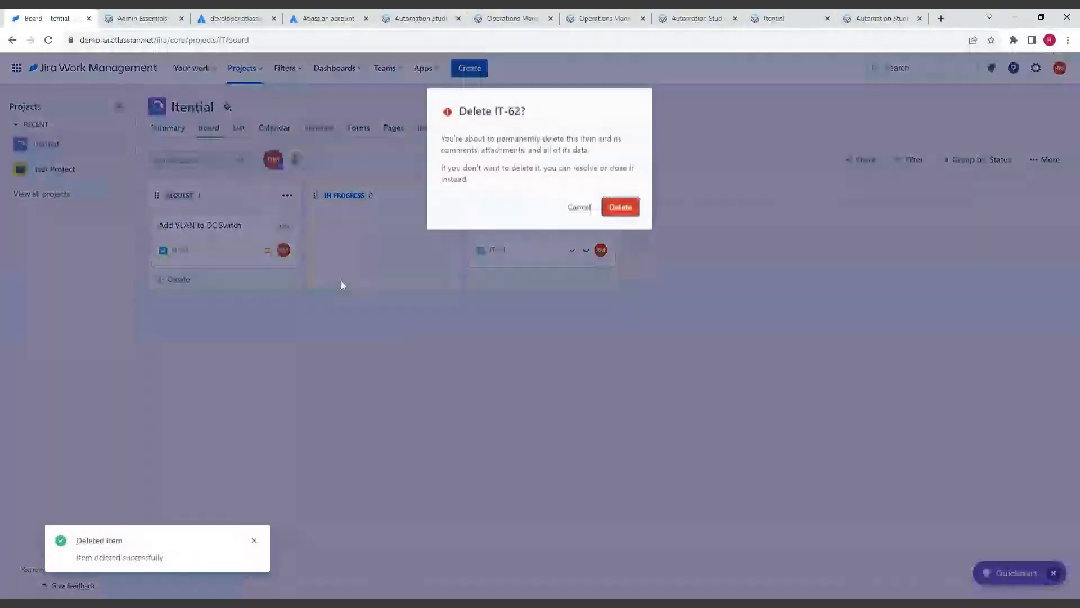
pyautogui.click(620, 205)
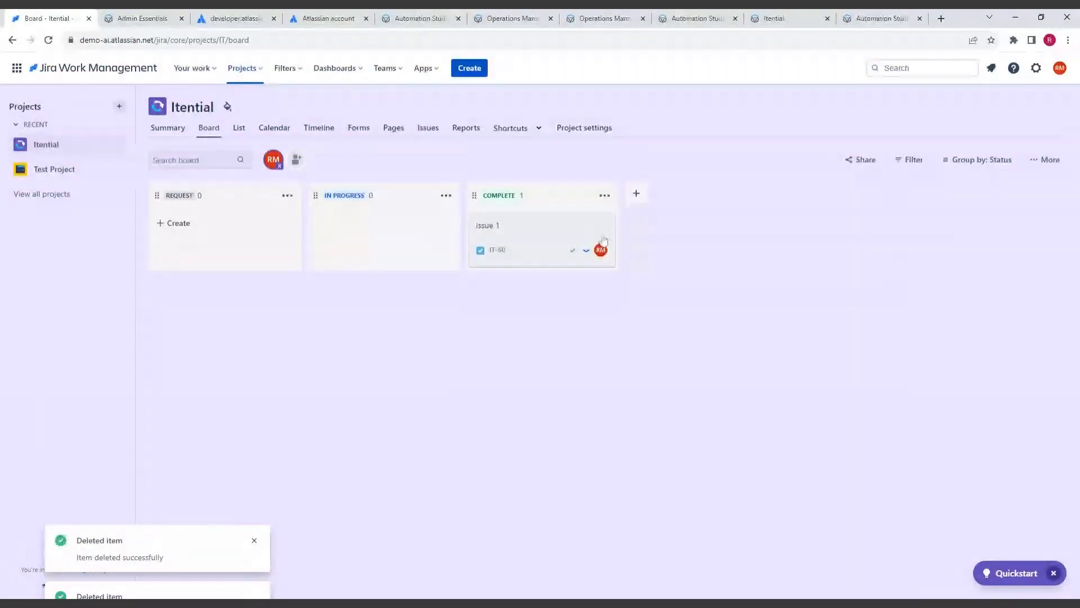
pyautogui.click(605, 230)
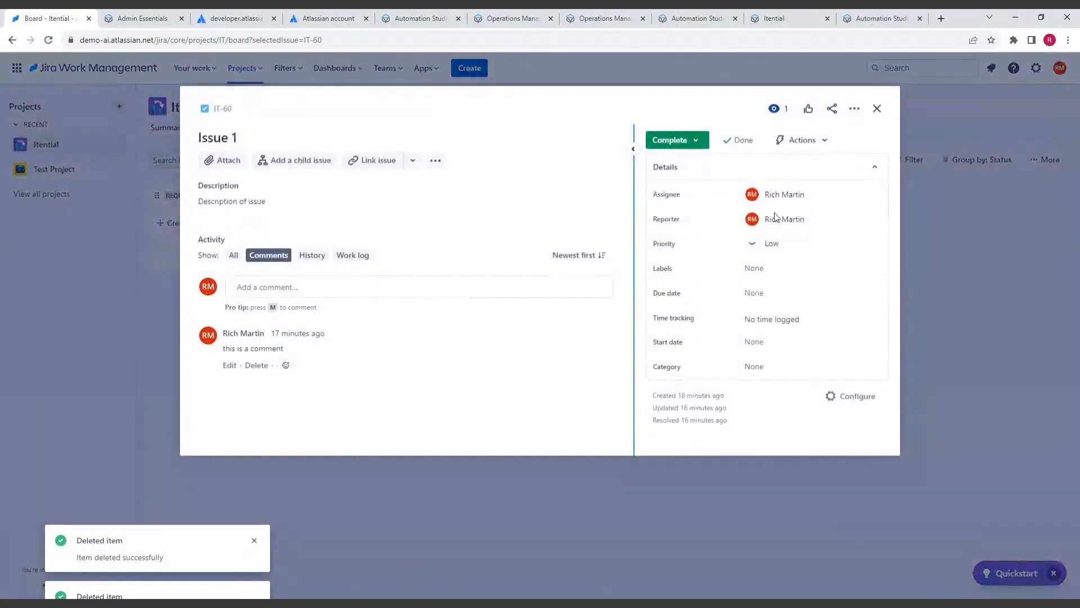
pyautogui.click(876, 109)
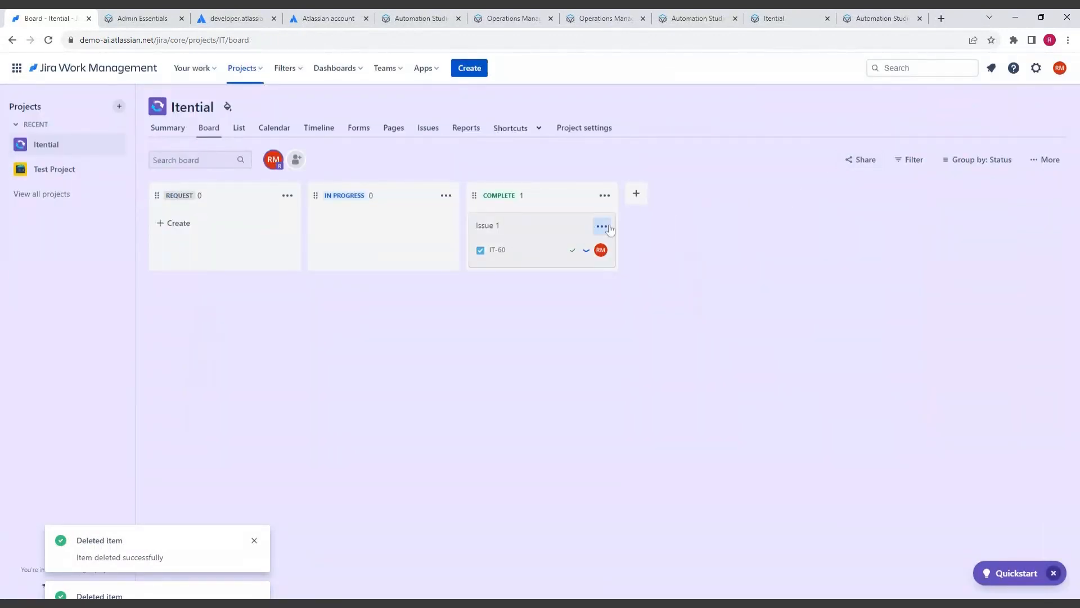
pyautogui.click(602, 226)
pyautogui.click(667, 281)
pyautogui.click(620, 211)
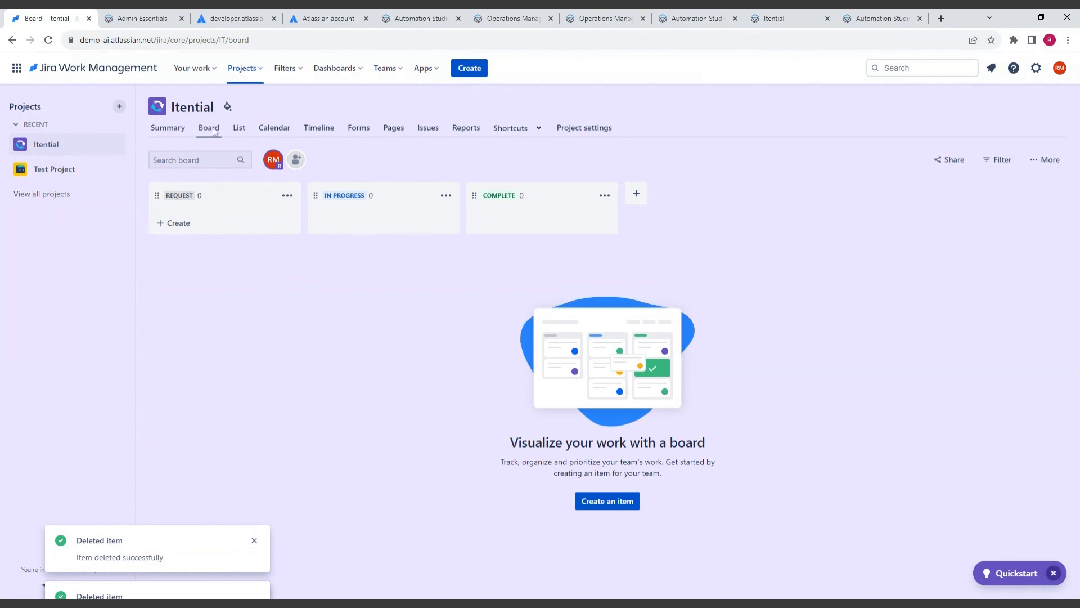
# - Move END lower and drop the Do Transition task between Add Comment and END
pyautogui.click(415, 18)
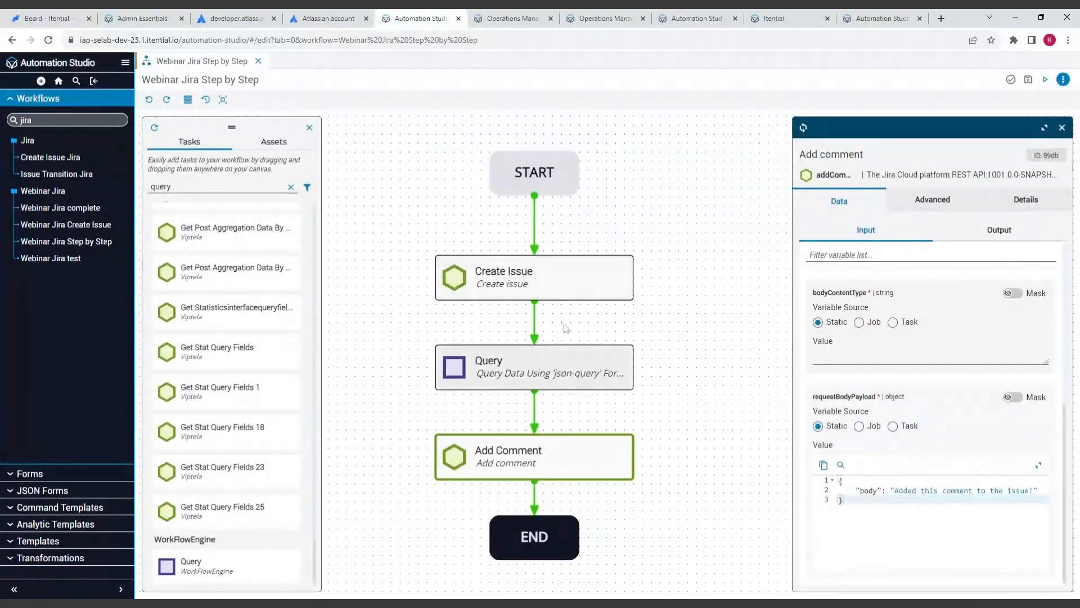
pyautogui.moveTo(672, 494); pyautogui.dragTo(651, 355)
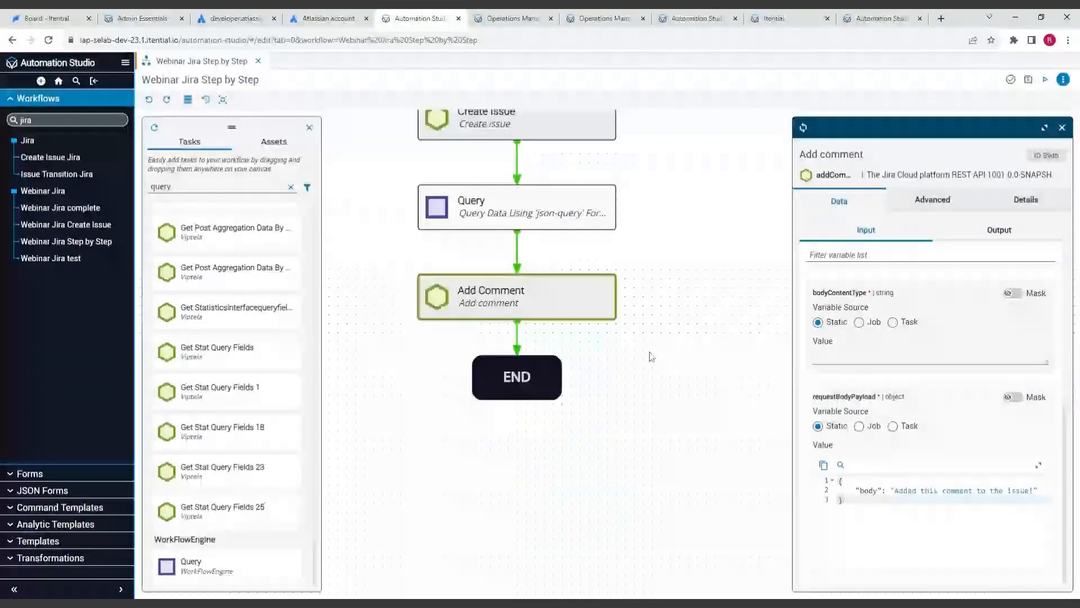
pyautogui.moveTo(520, 384); pyautogui.dragTo(519, 478)
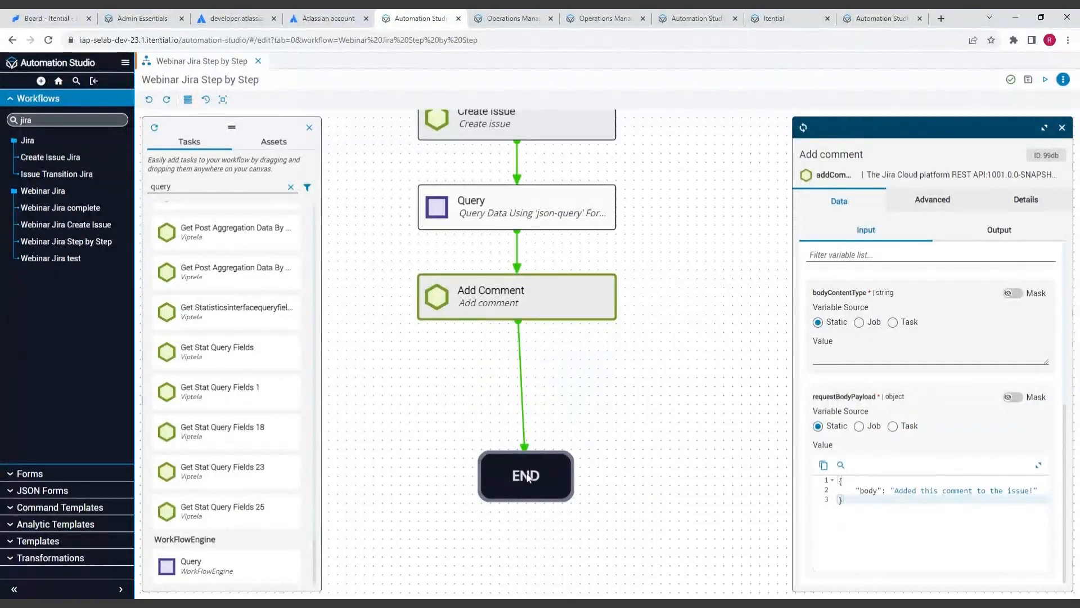
pyautogui.doubleClick(218, 192)
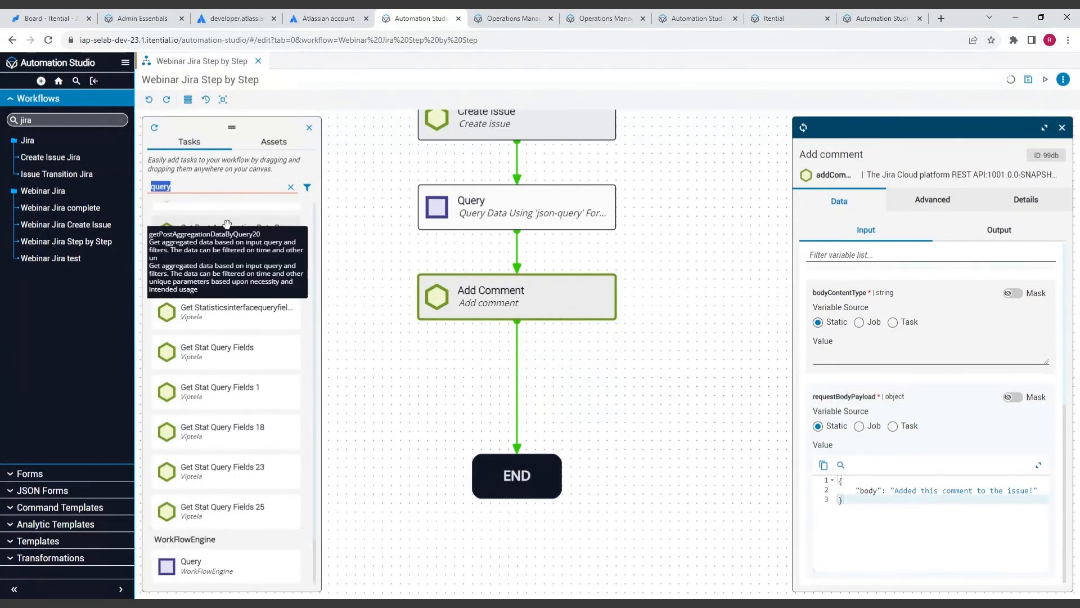
pyautogui.write('do transition')
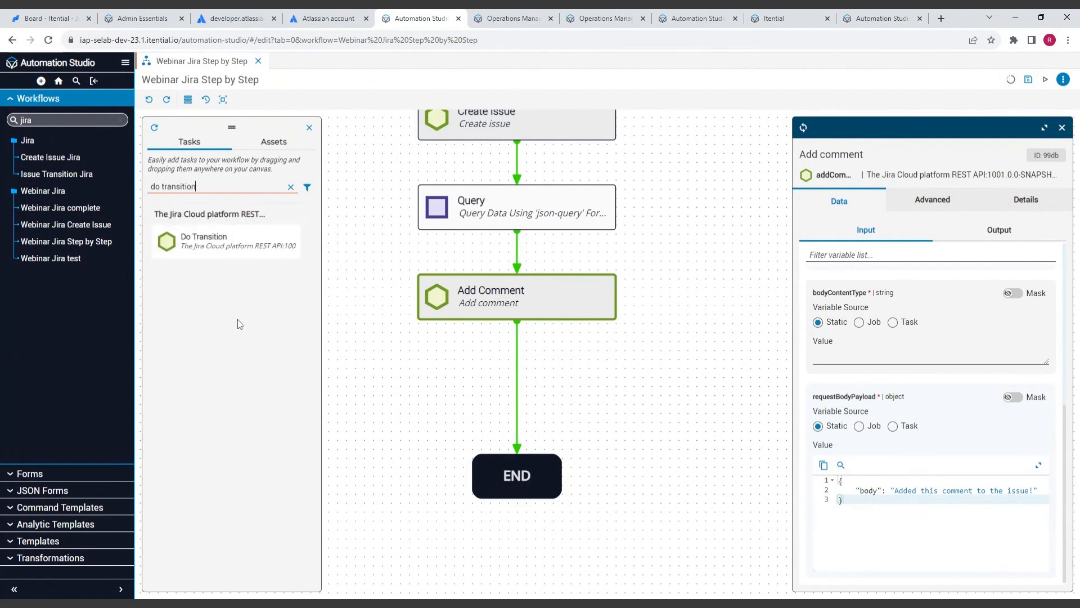
pyautogui.moveTo(193, 244); pyautogui.dragTo(343, 358)
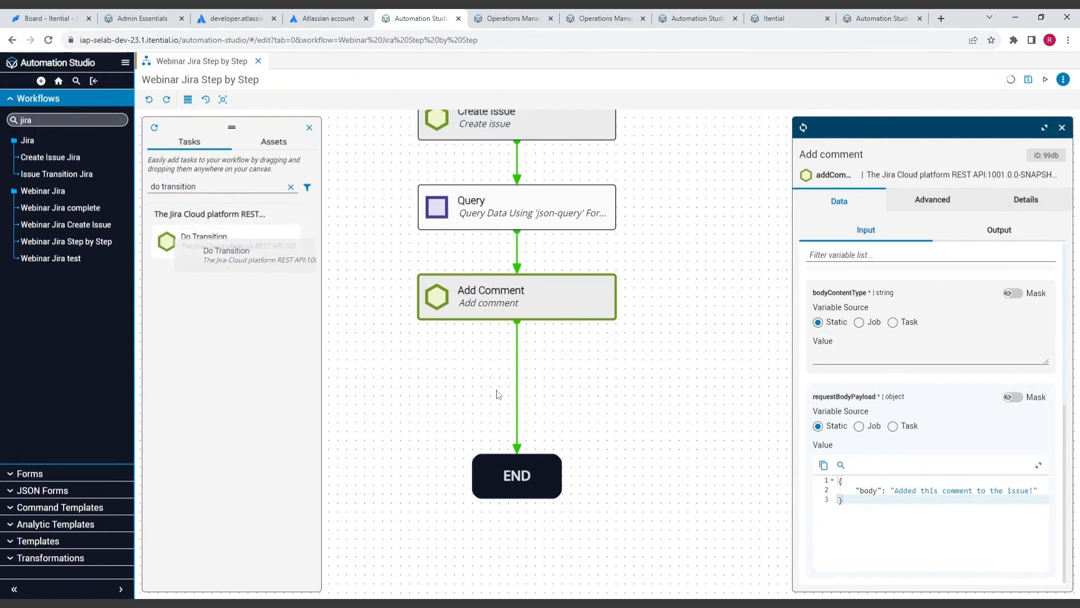
pyautogui.moveTo(502, 394); pyautogui.dragTo(680, 480)
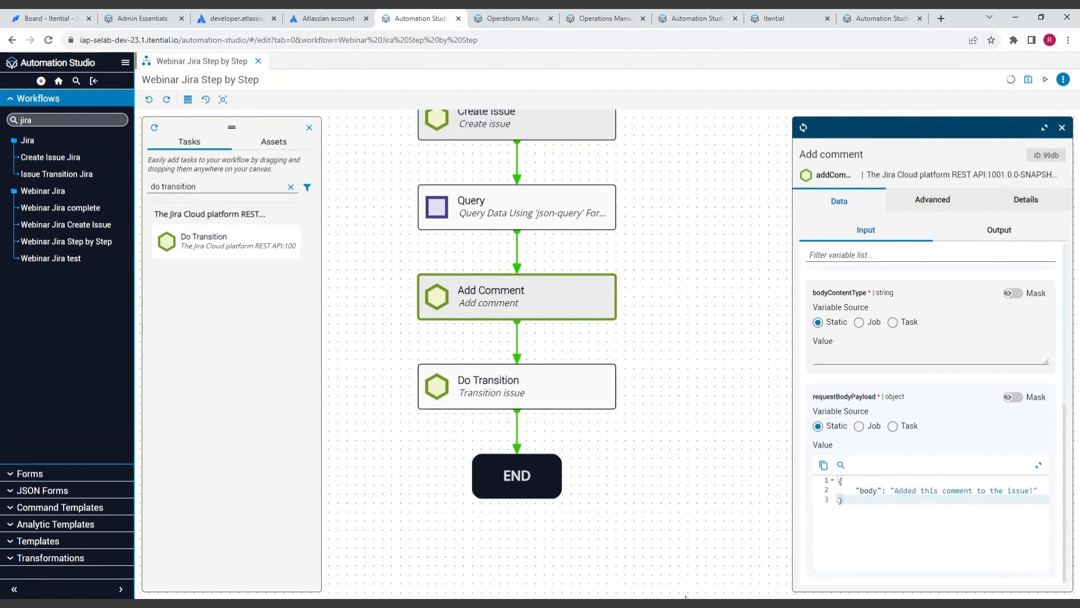
pyautogui.moveTo(699, 414); pyautogui.dragTo(662, 421)
# - Set Do Transition's issueIdOrKey to the Query Data task's return_data variable
pyautogui.click(525, 415)
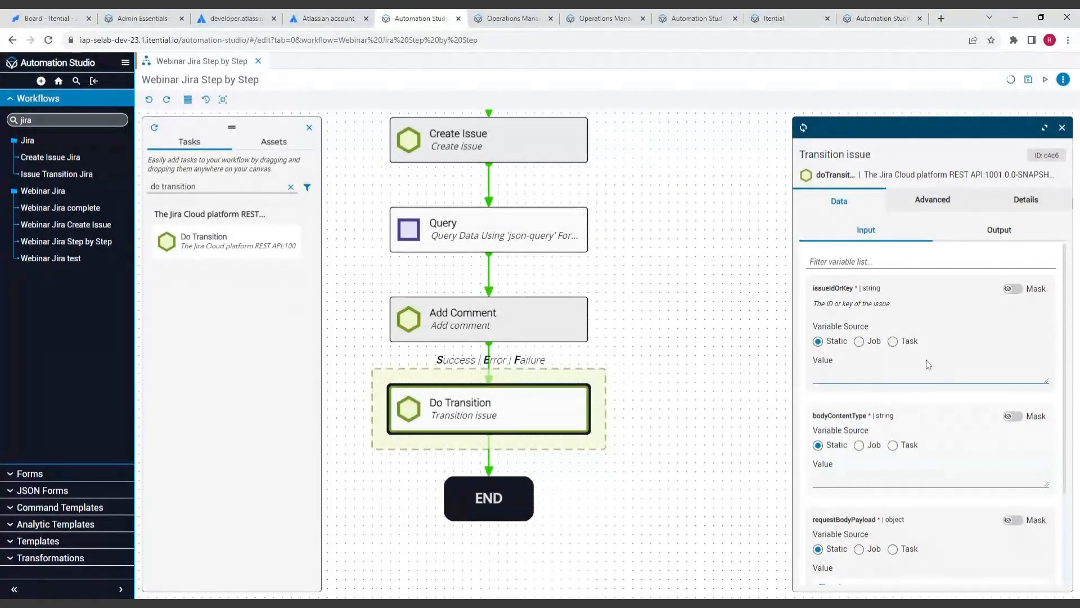
pyautogui.click(893, 341)
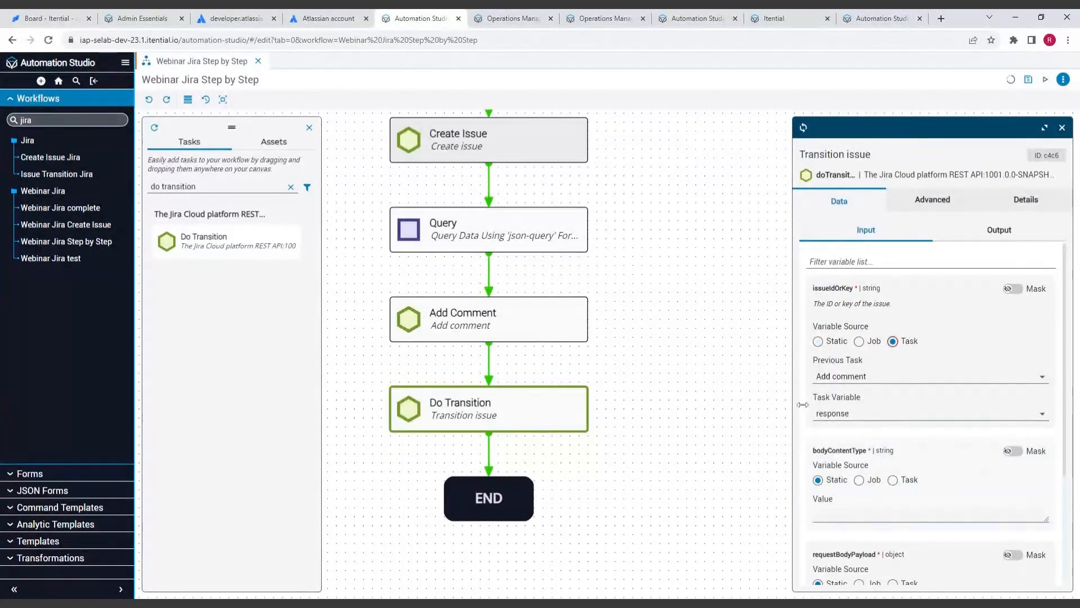
pyautogui.click(827, 381)
pyautogui.click(843, 414)
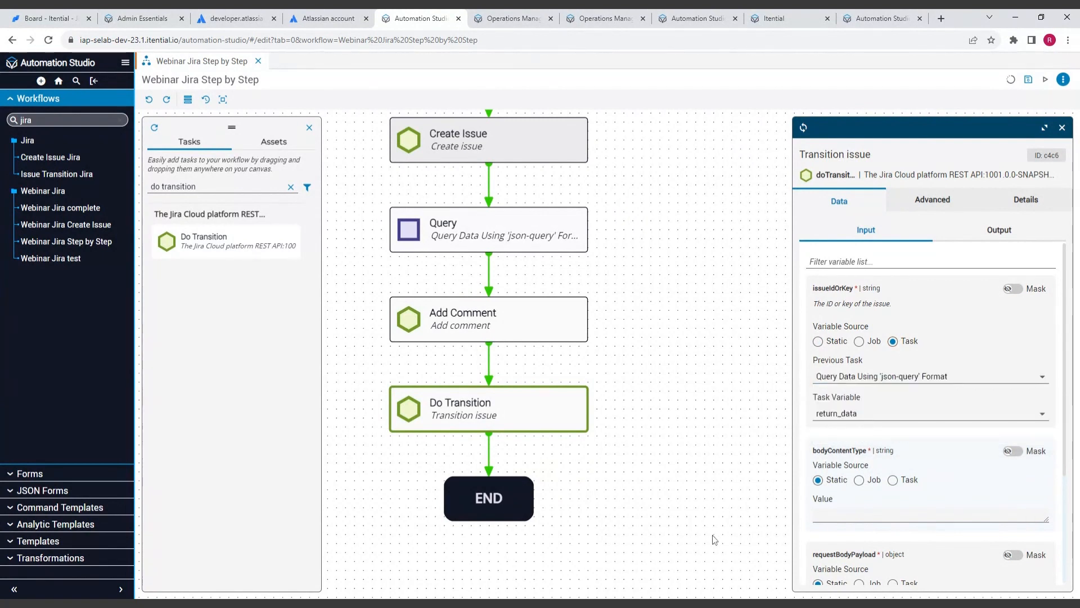
pyautogui.click(831, 417)
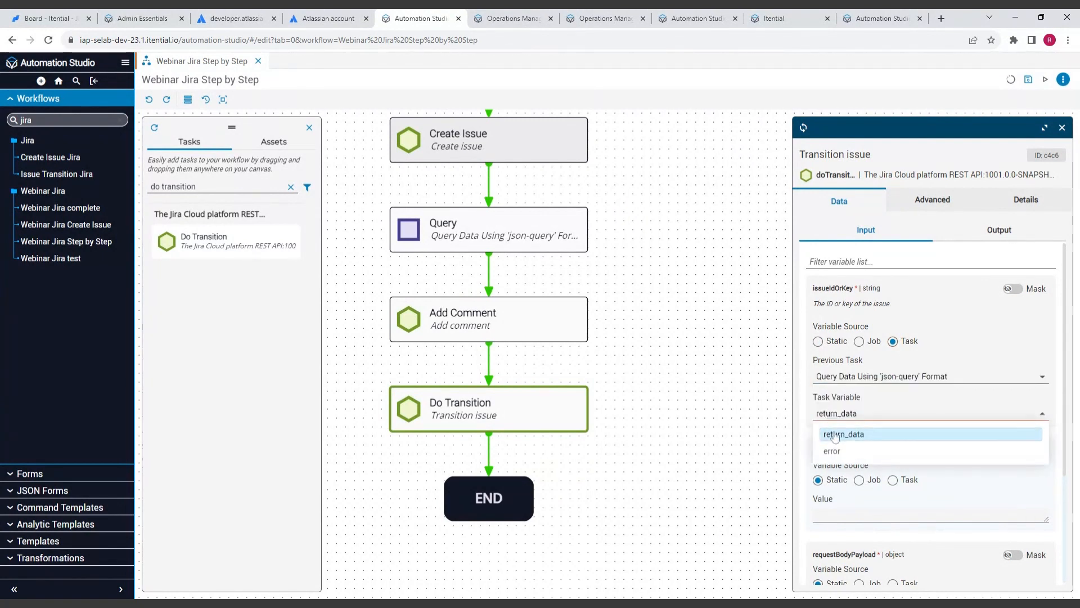
pyautogui.click(834, 432)
pyautogui.click(501, 417)
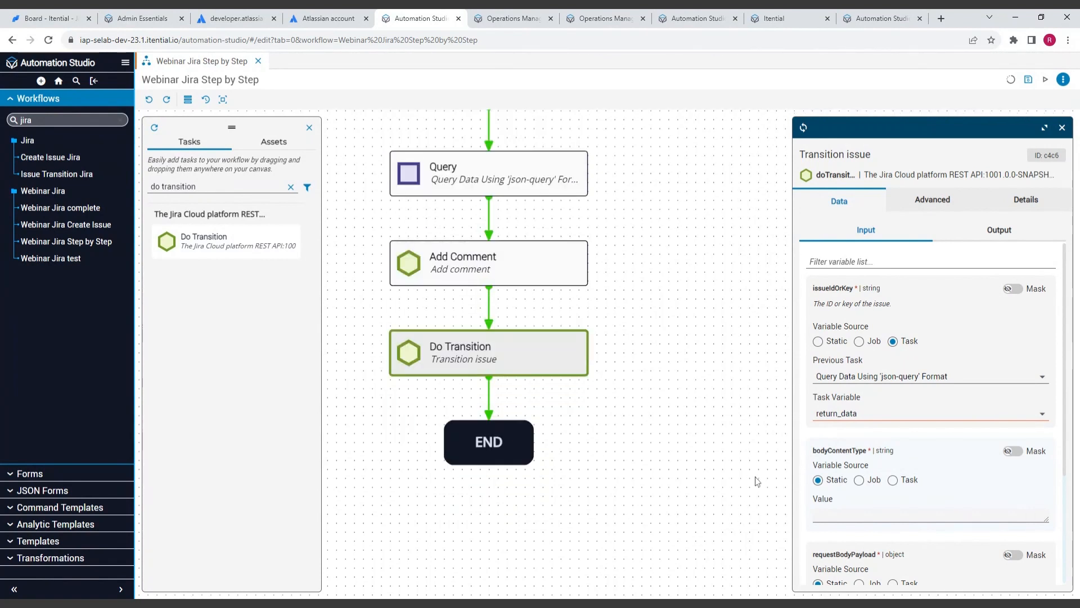
pyautogui.scroll(-2, 994, 481)
pyautogui.scroll(-1, 994, 481)
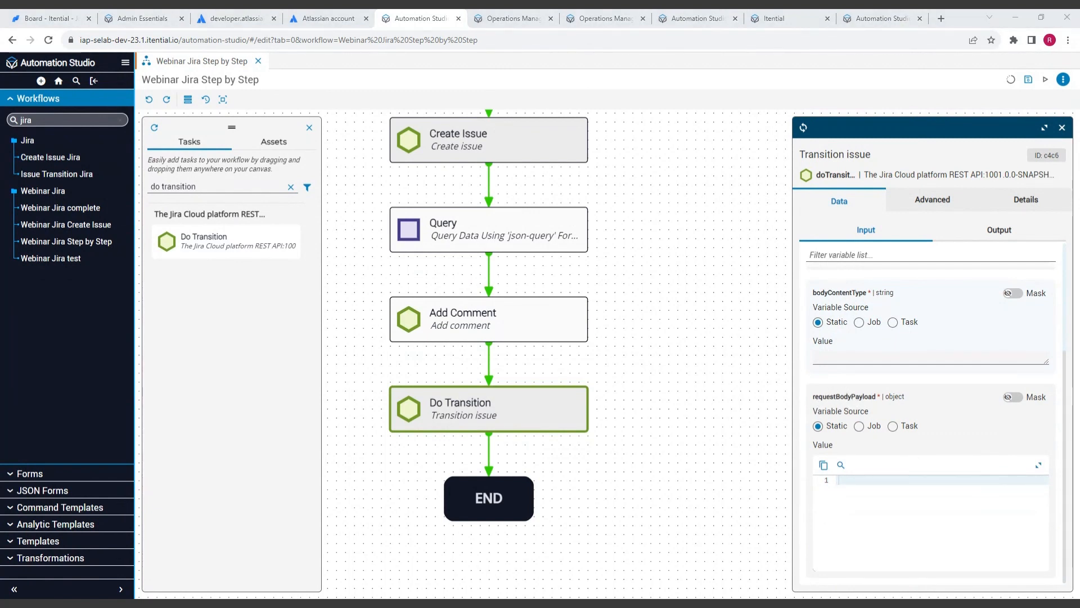
# - Paste {"transition": {"id": "31"}} into Do Transition's requestBodyPayload
pyautogui.hotkey('alt', 'Tab')
pyautogui.write('{     "transition": {         "id": "31"     } }')
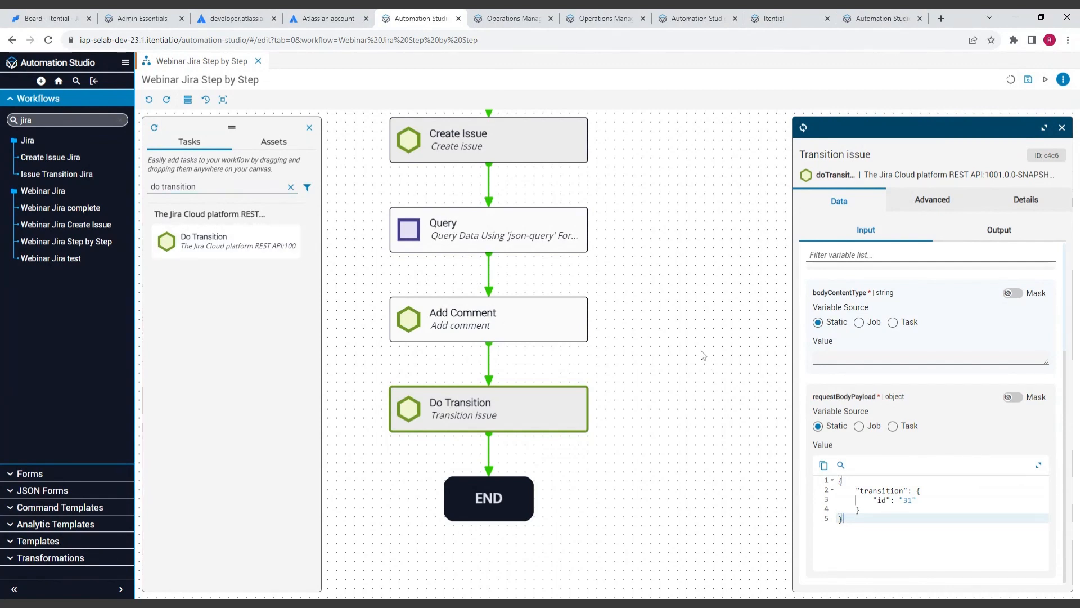
# - Search tasks for 'get transition' and drag the Get Transitions task onto the workflow
pyautogui.tripleClick(180, 187)
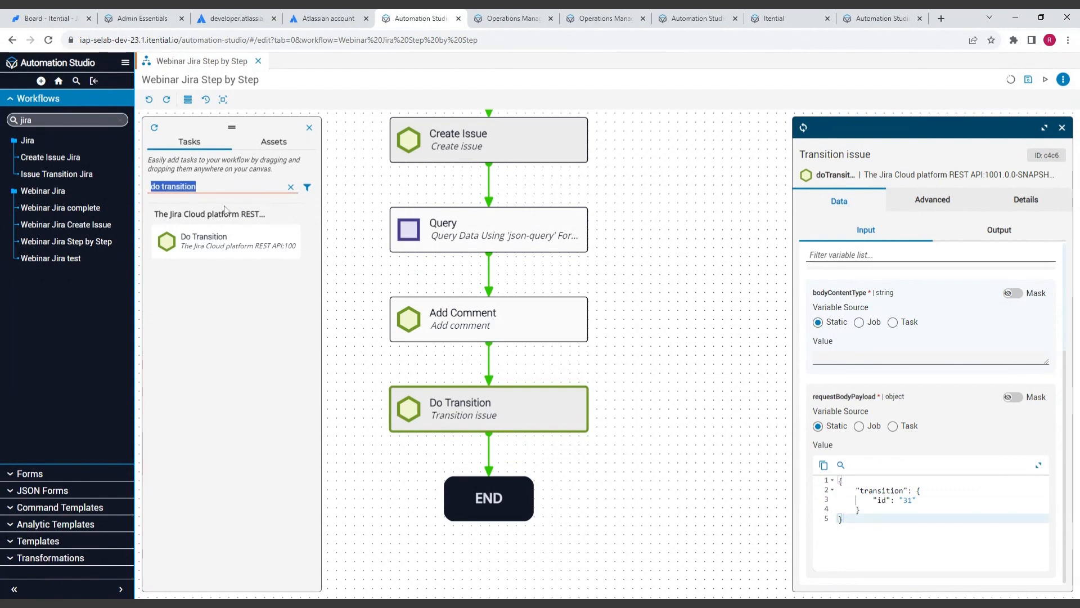
pyautogui.write('get transition')
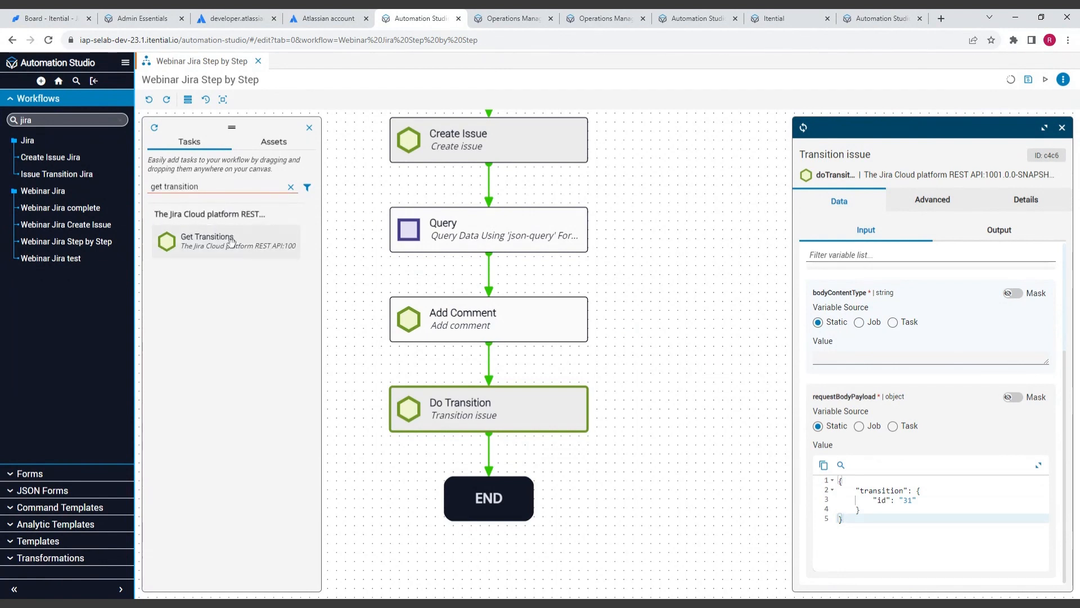
pyautogui.moveTo(230, 242); pyautogui.dragTo(457, 336)
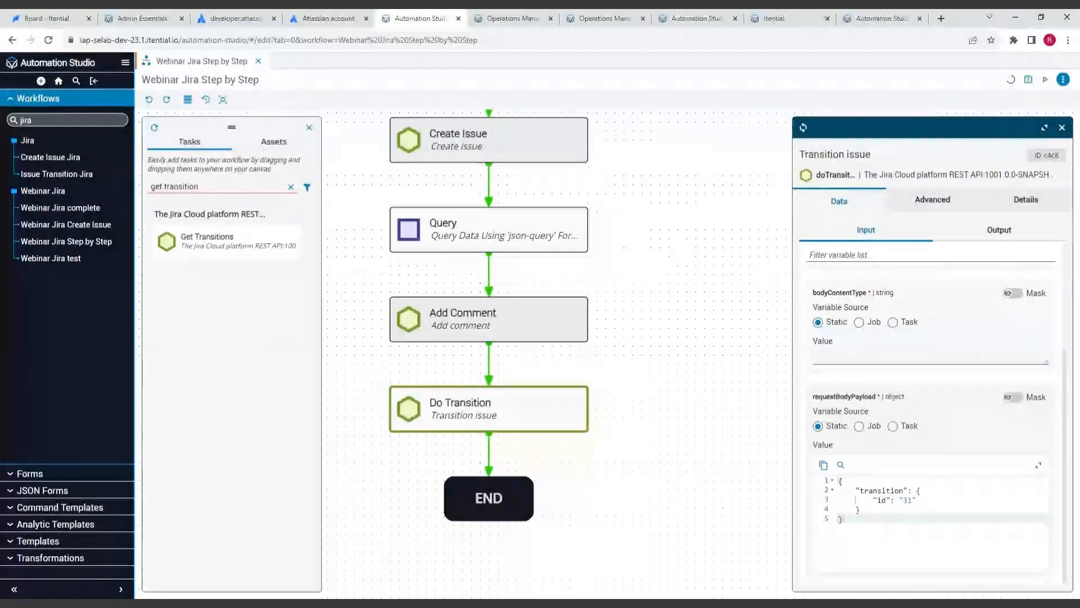
pyautogui.scroll(1, 886, 495)
pyautogui.scroll(-1, 886, 495)
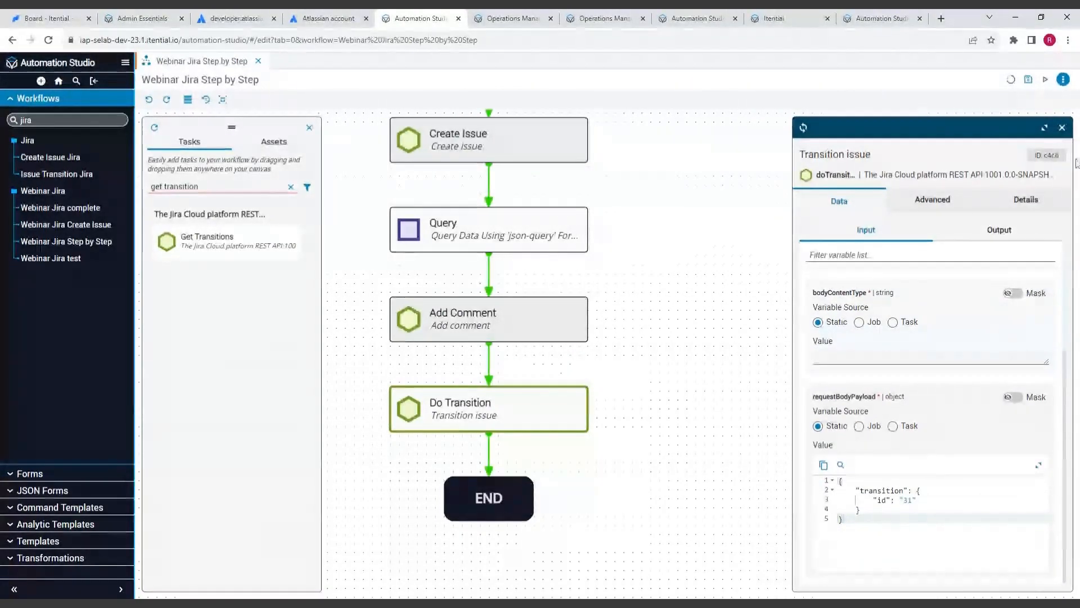
# - Close the Transition issue settings and save the Webinar Jira Step by Step workflow
pyautogui.click(1062, 129)
pyautogui.click(1028, 80)
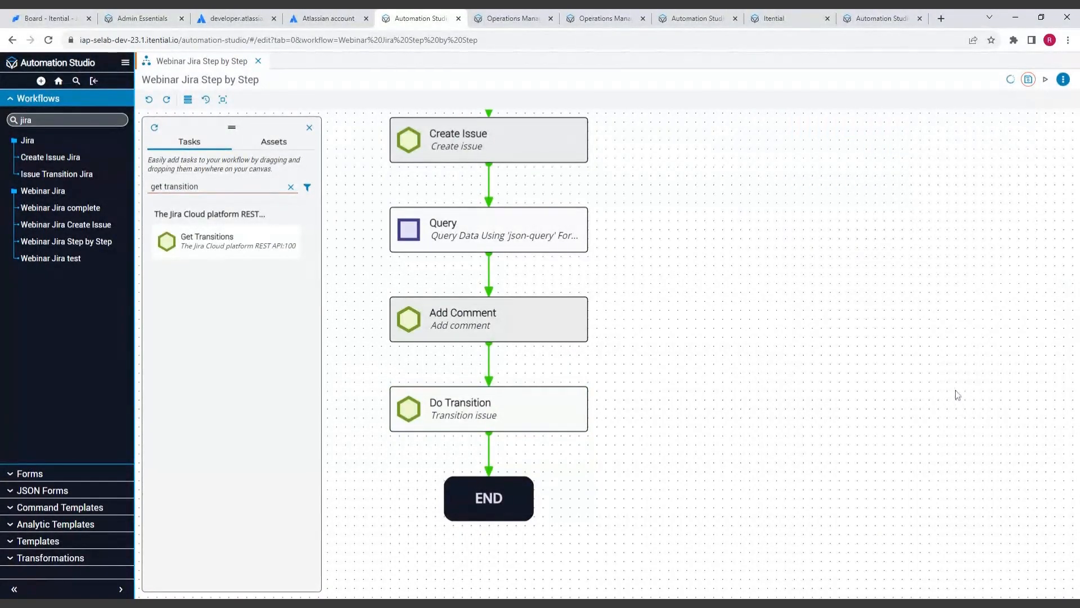
pyautogui.click(1045, 79)
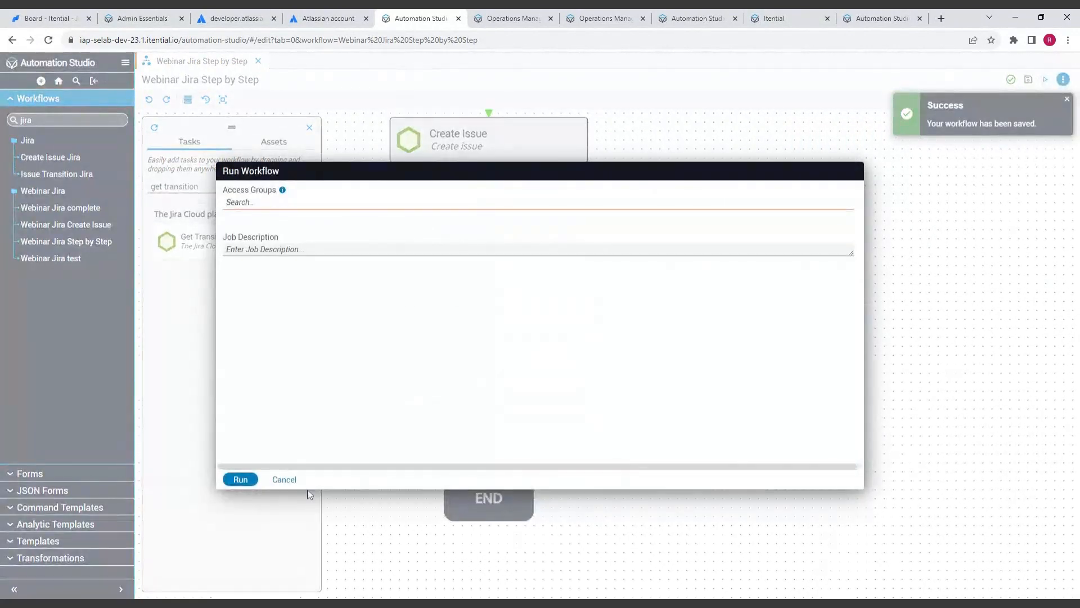
# - Confirm running the Webinar Jira Step by Step workflow as a job
pyautogui.click(240, 479)
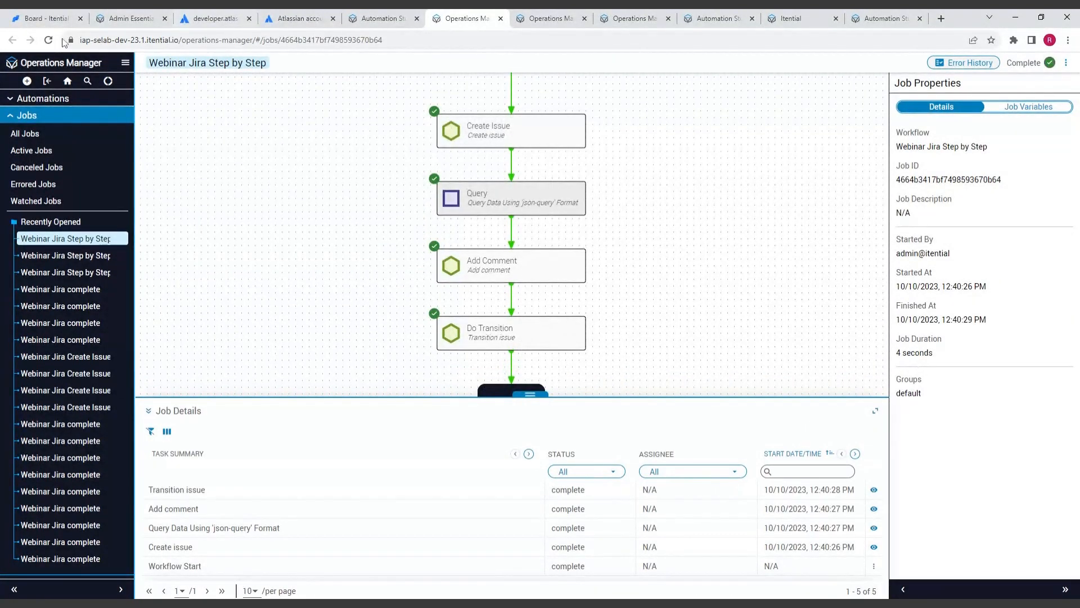
# - Switch to the 'Board - Itential' Jira tab showing new issue IT-63 In Progress
pyautogui.click(46, 18)
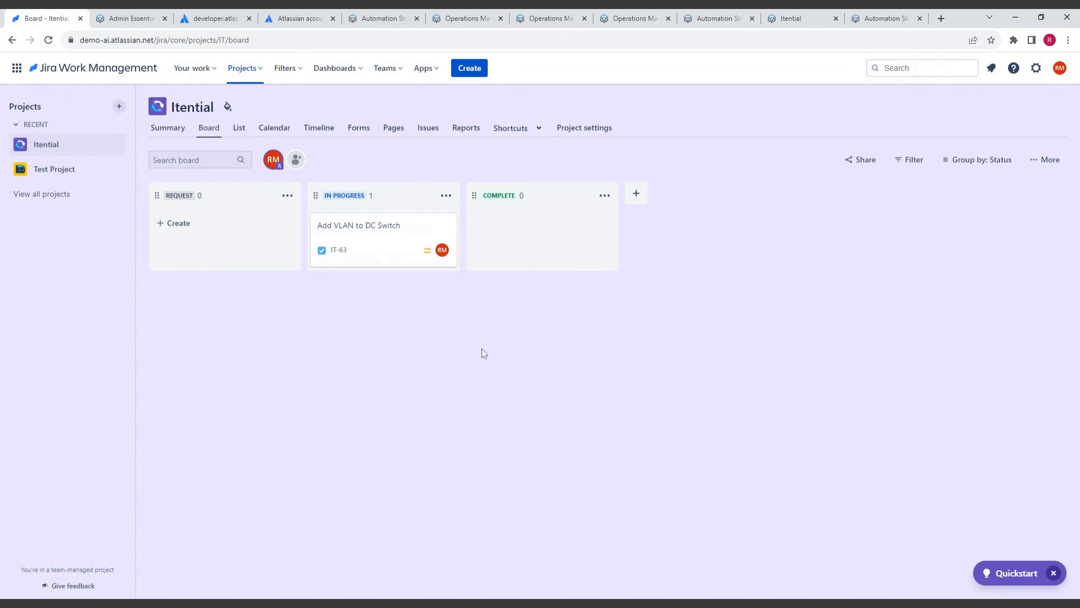
# - Review issue IT-63 'Add VLAN to DC Switch', then permanently delete it from the board
pyautogui.click(381, 248)
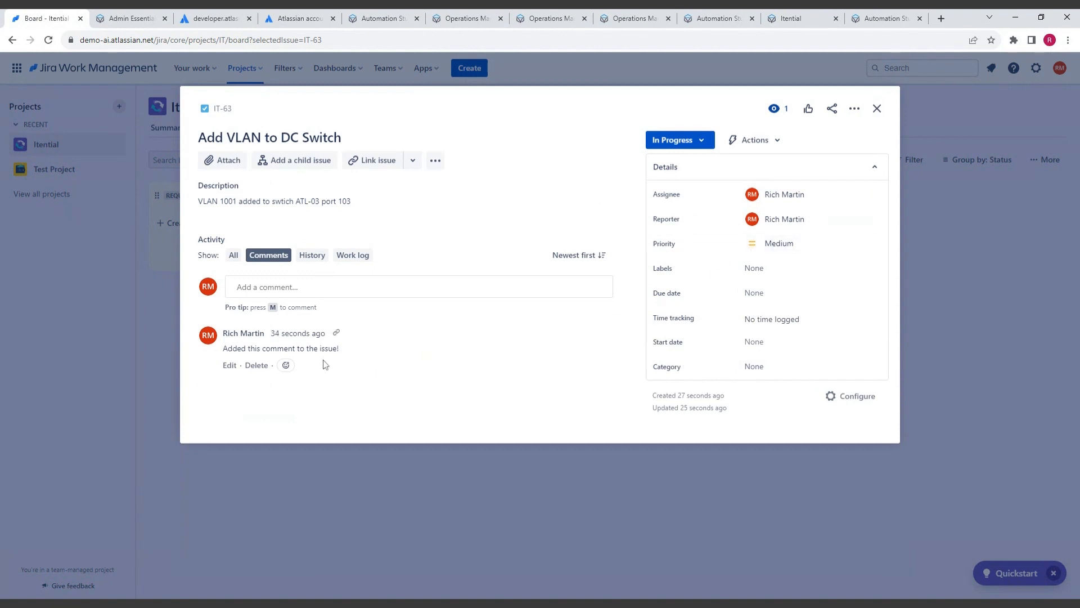
pyautogui.click(877, 109)
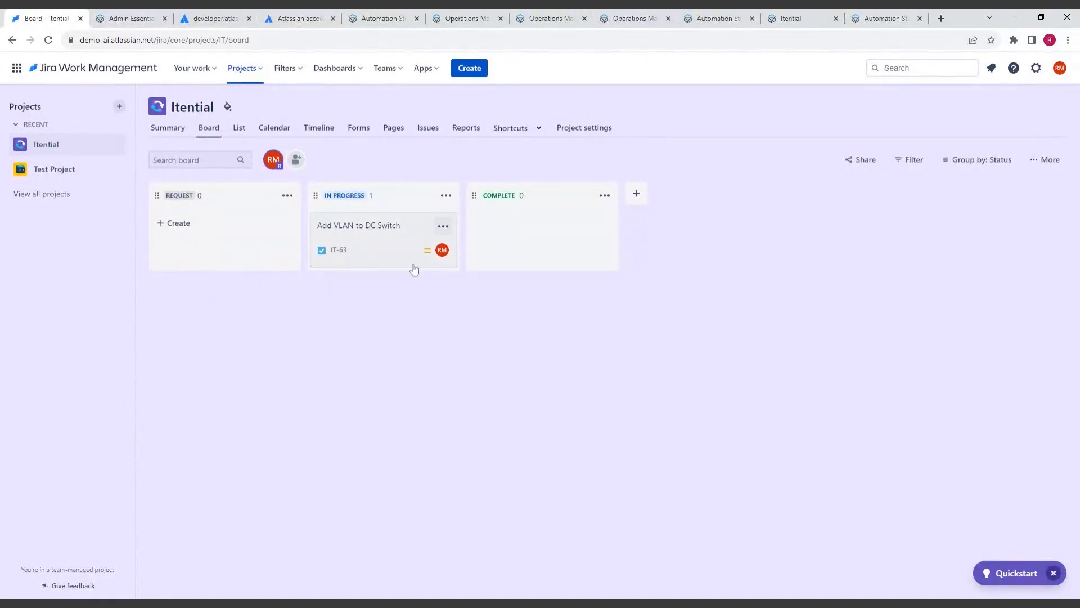
pyautogui.click(443, 226)
pyautogui.click(498, 275)
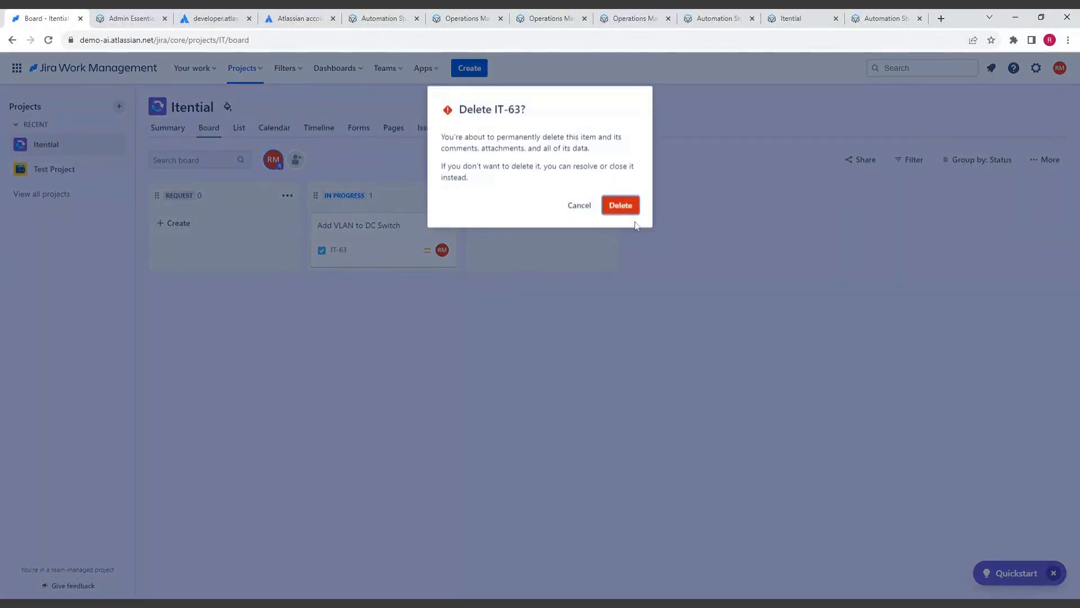
pyautogui.click(620, 206)
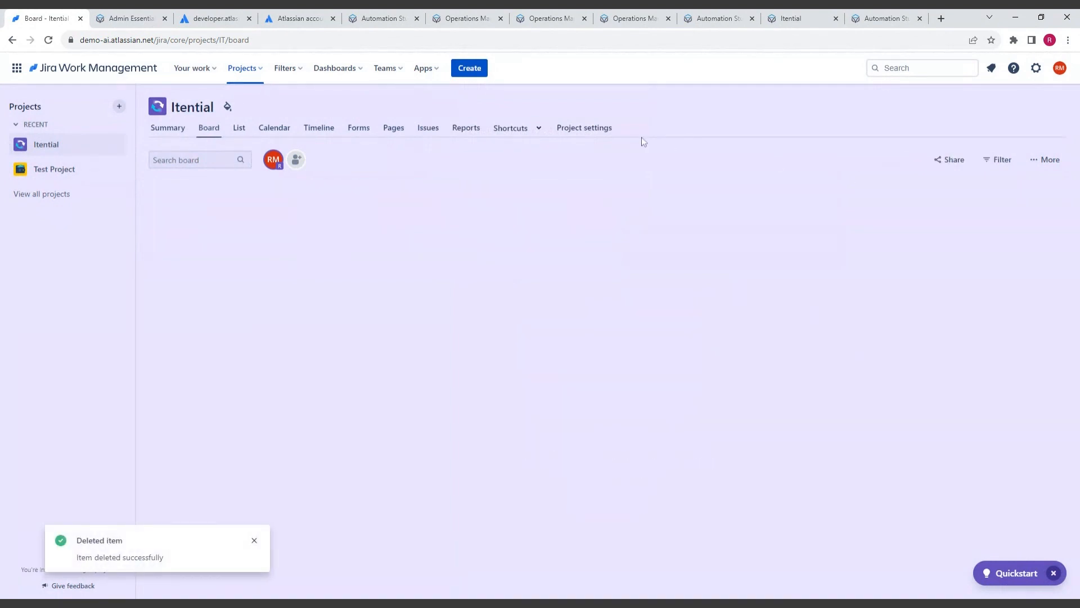
pyautogui.click(386, 20)
# - Pan and zoom to show Create Issue, Query, Add Comment and Do Transition between START and END
pyautogui.moveTo(706, 262); pyautogui.dragTo(745, 328)
pyautogui.scroll(1, 732, 340)
pyautogui.scroll(1, 732, 339)
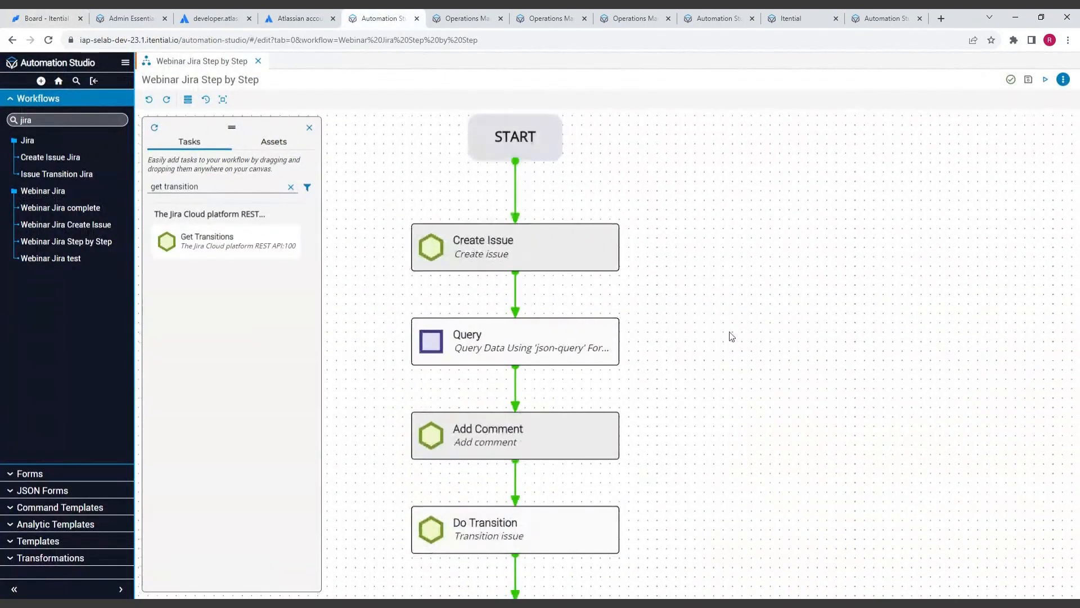
pyautogui.scroll(-6, 731, 340)
pyautogui.moveTo(798, 391); pyautogui.dragTo(744, 386)
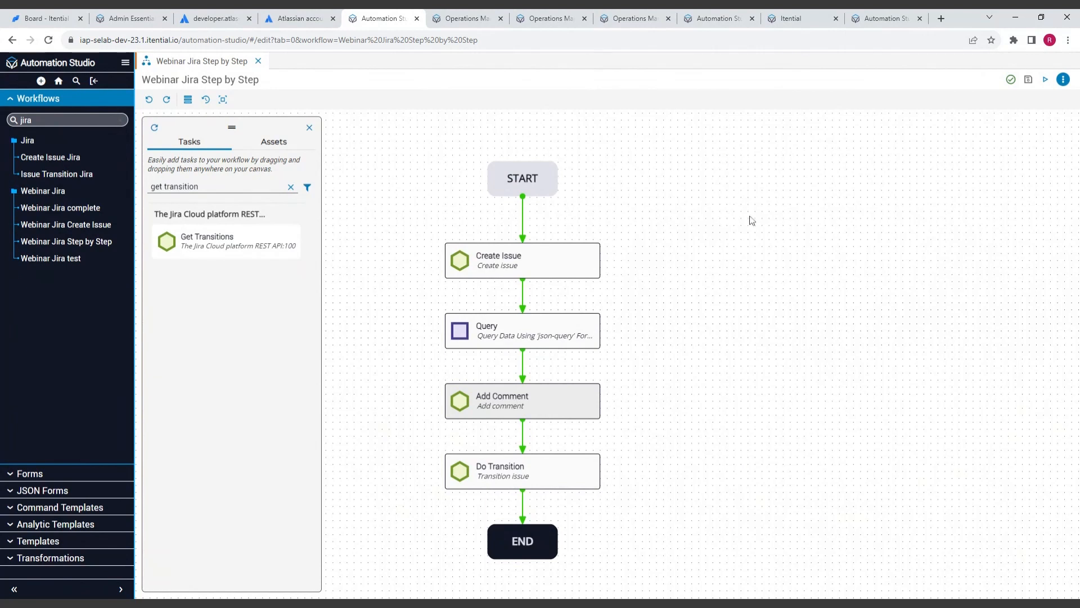
# - Switch to the Webinar Jira complete workflow tab and bring its top into view
pyautogui.click(706, 19)
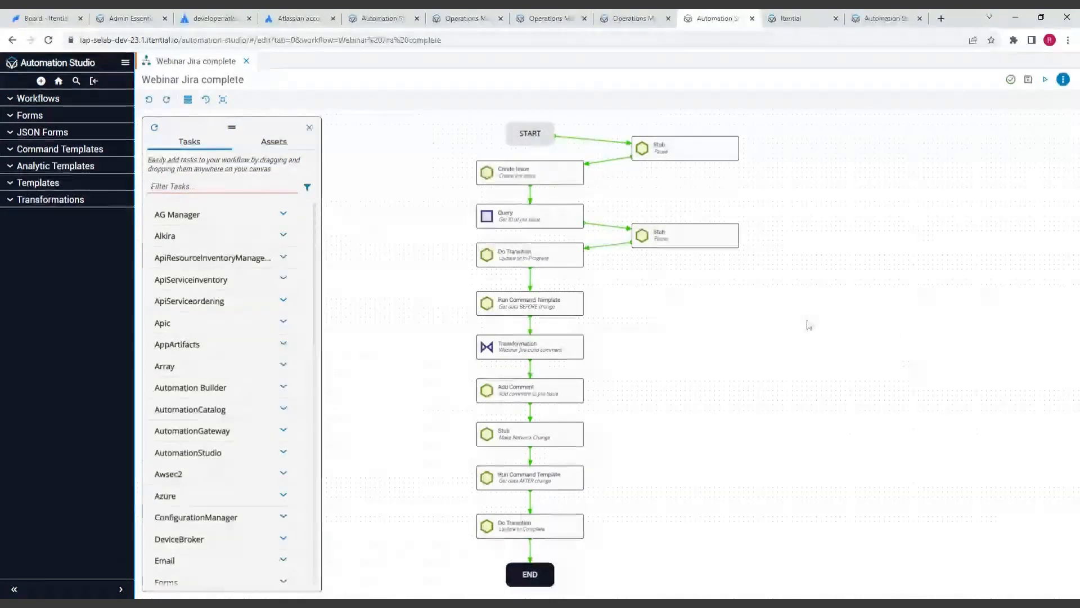
pyautogui.scroll(3, 801, 269)
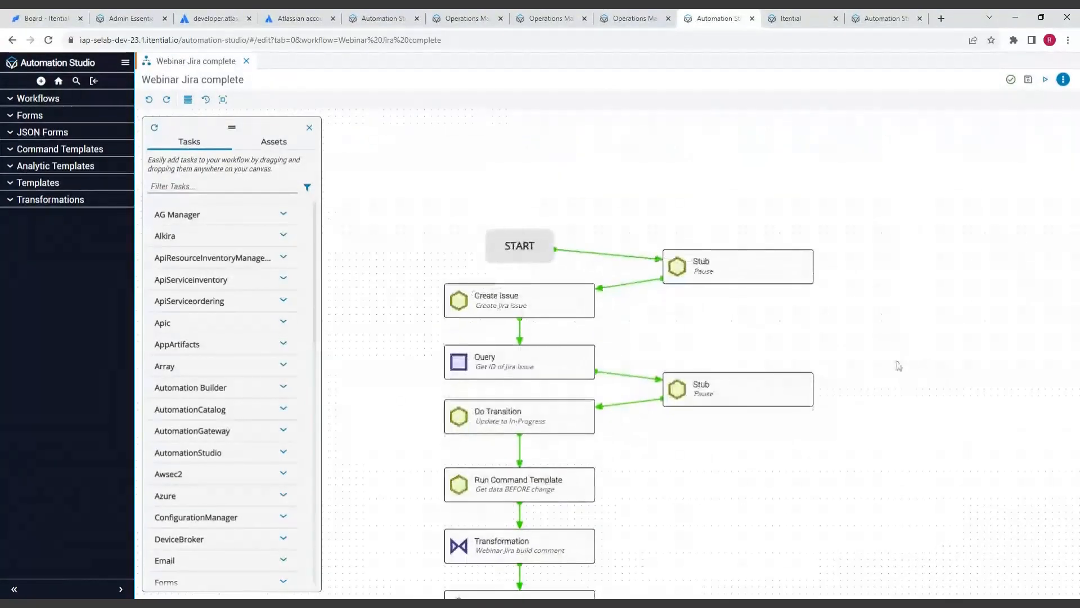
pyautogui.moveTo(887, 329); pyautogui.dragTo(873, 261)
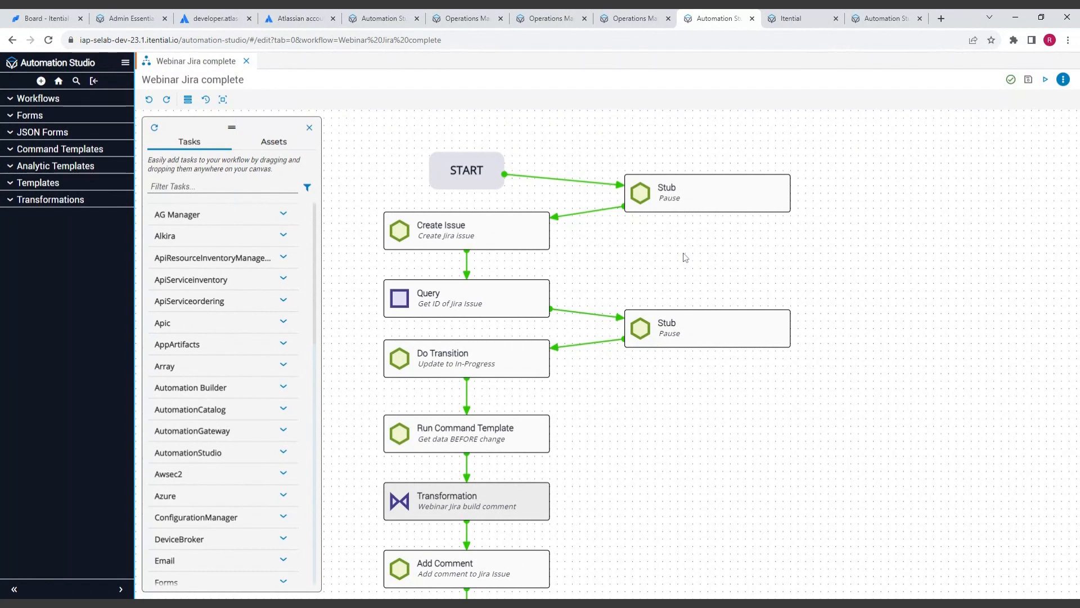
# - Read the Create Issue requestBodyPayload, then show the Get ID of Jira Issue query (obj.id)
pyautogui.doubleClick(493, 227)
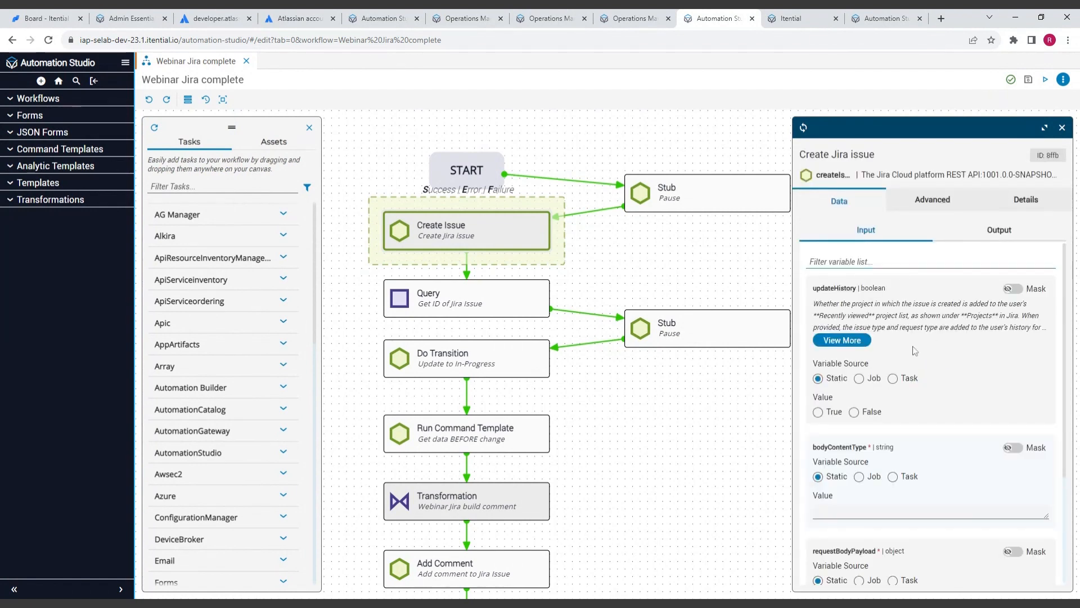
pyautogui.scroll(-3, 938, 337)
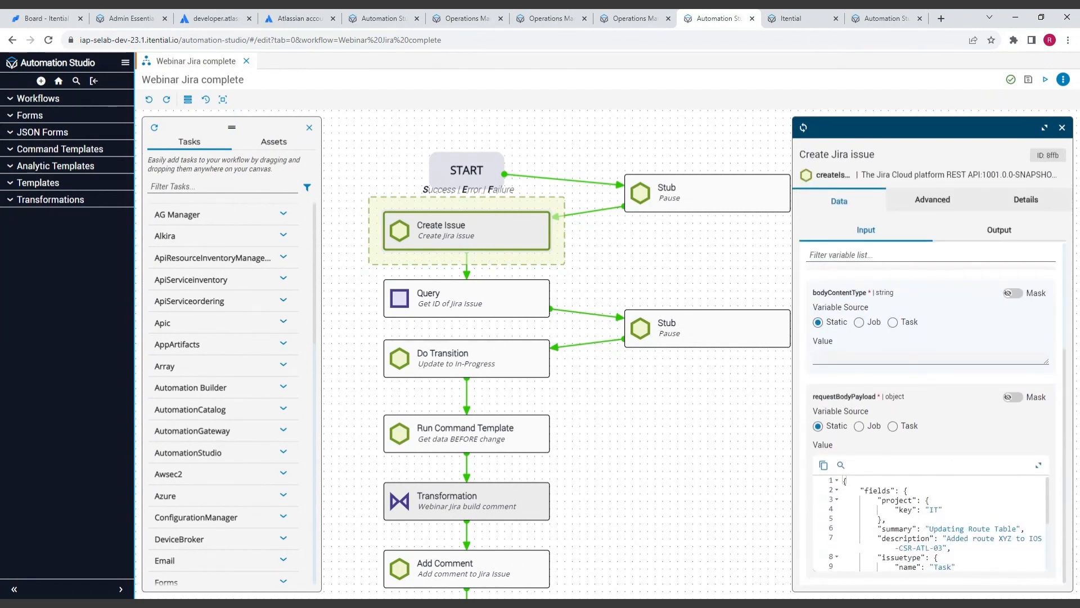
pyautogui.click(1038, 465)
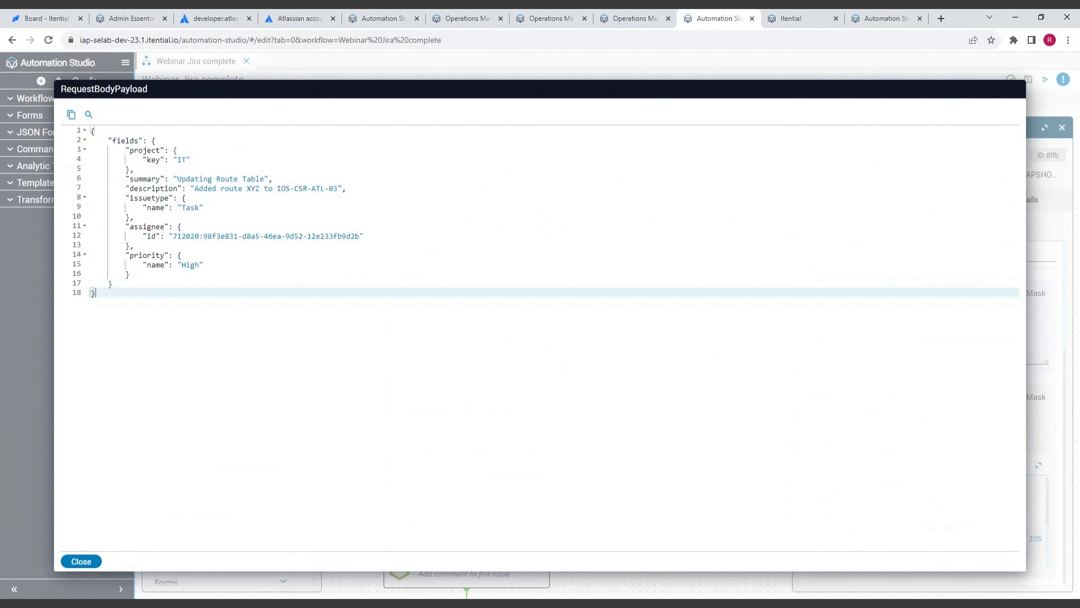
pyautogui.click(81, 561)
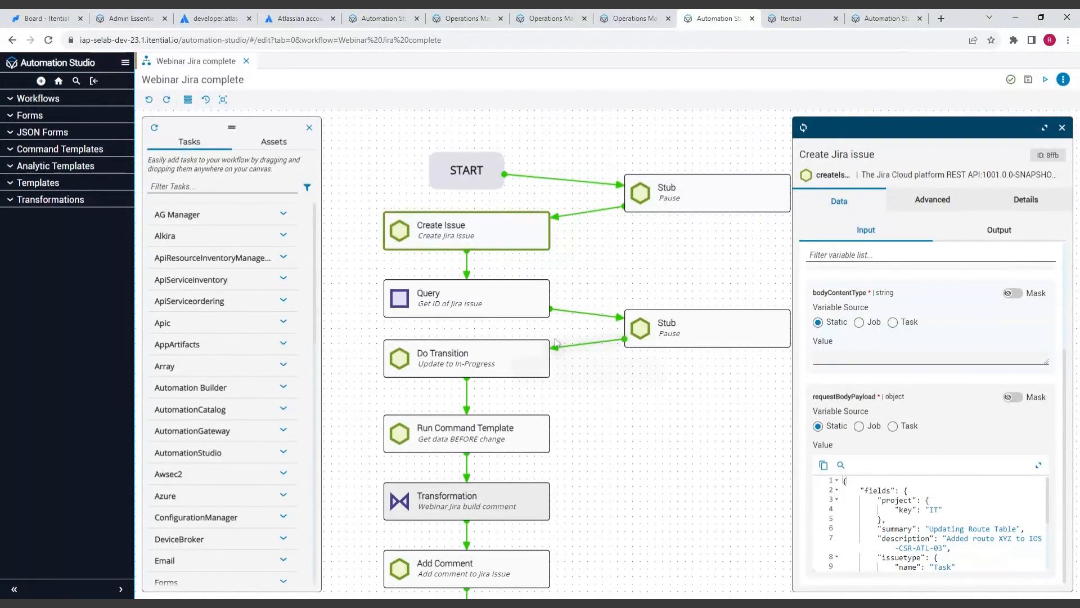
pyautogui.click(471, 304)
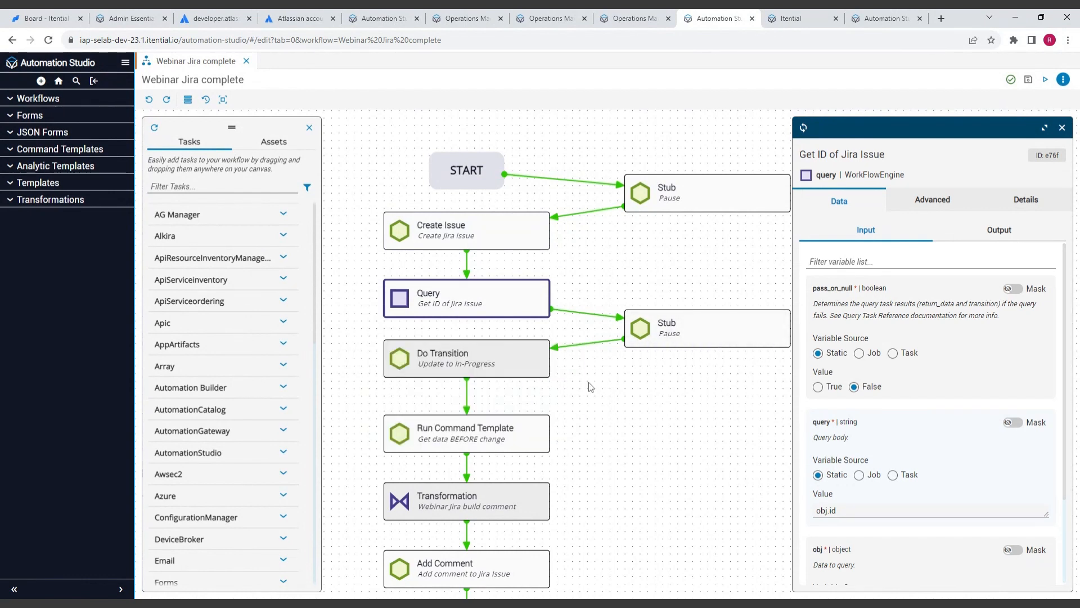
# - Show the Update to In-Progress task's inputs, with issueIdOrKey from Get ID of Jira Issue
pyautogui.click(512, 364)
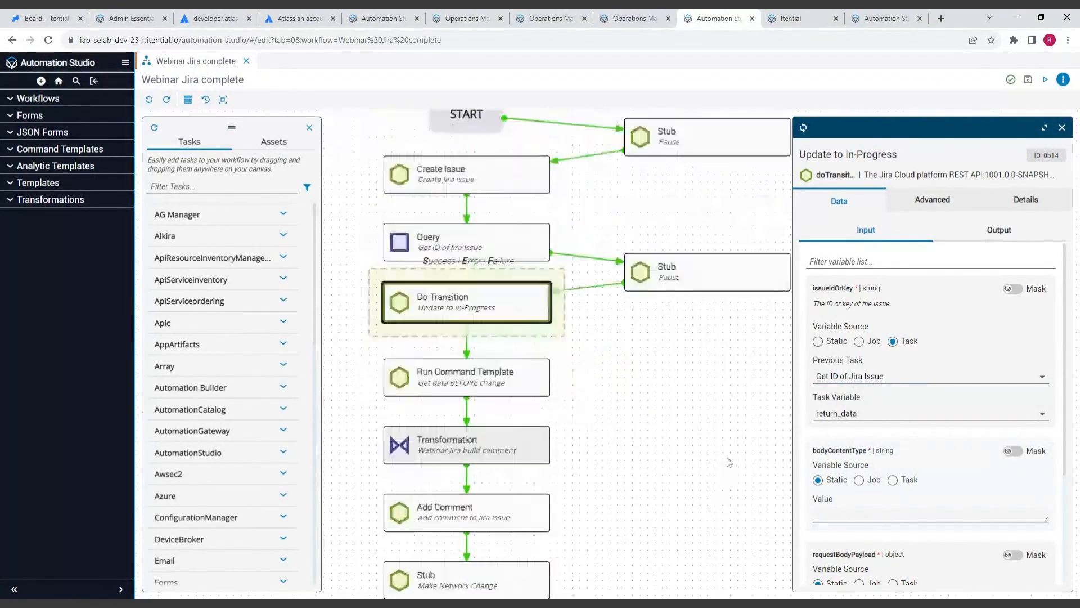
# - Check the transition id 31 payload, then display the Get data BEFORE change task's inputs
pyautogui.scroll(-3, 973, 453)
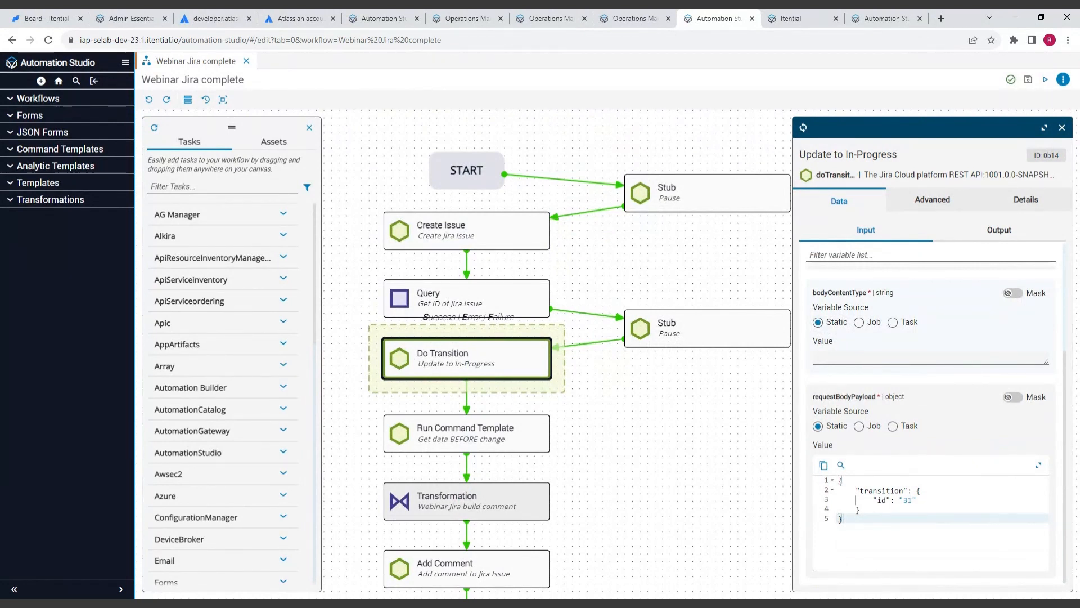
pyautogui.click(723, 466)
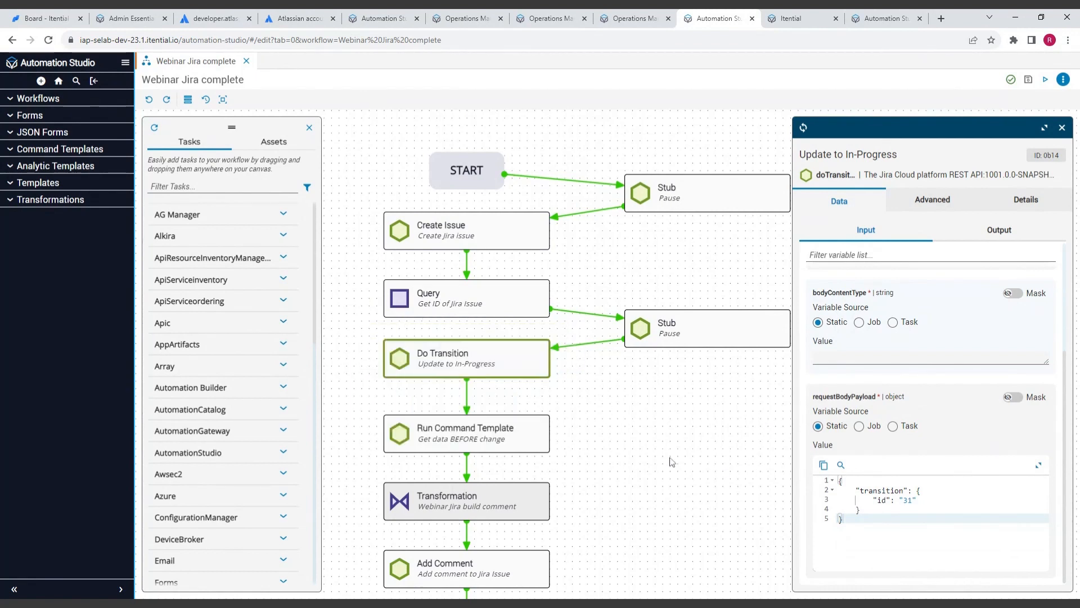
pyautogui.click(518, 435)
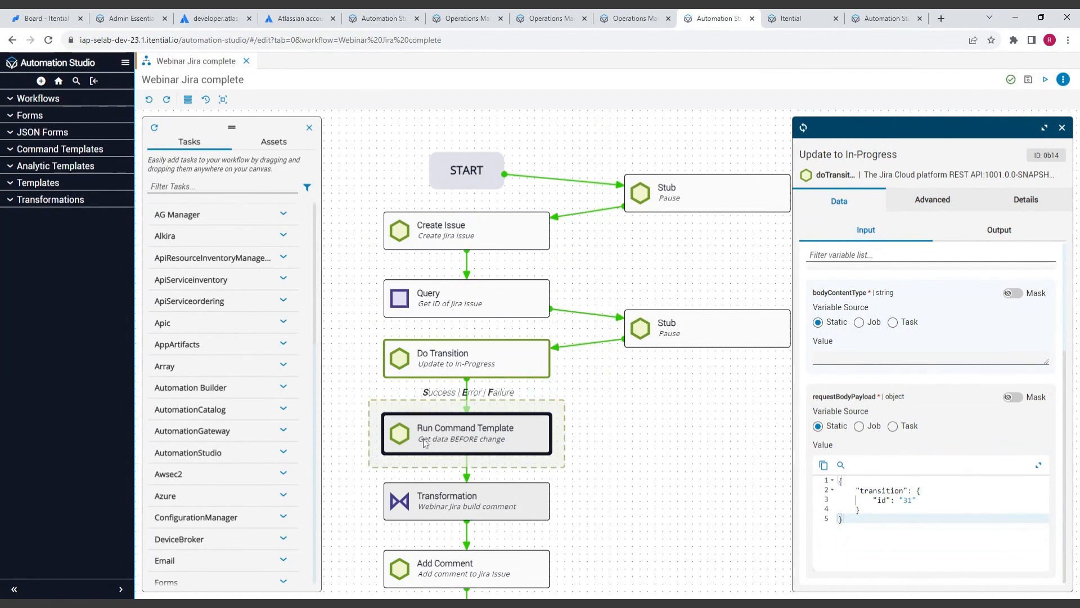
pyautogui.click(449, 434)
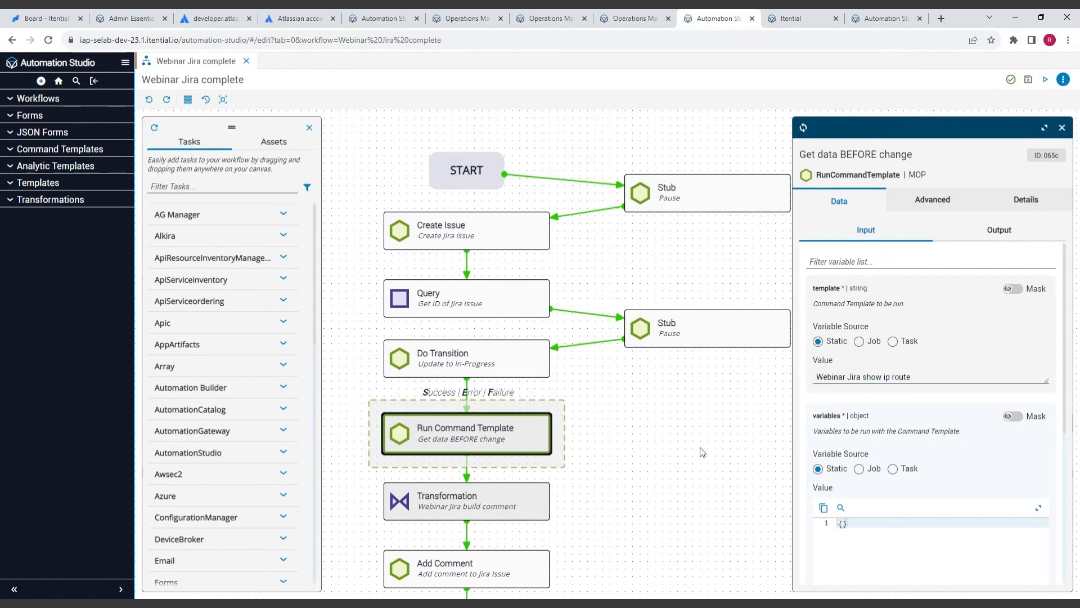
# - Check the 'Webinar Jira show ip route' template targets device IOS-CSR-ATL-03 with empty variables
pyautogui.click(487, 438)
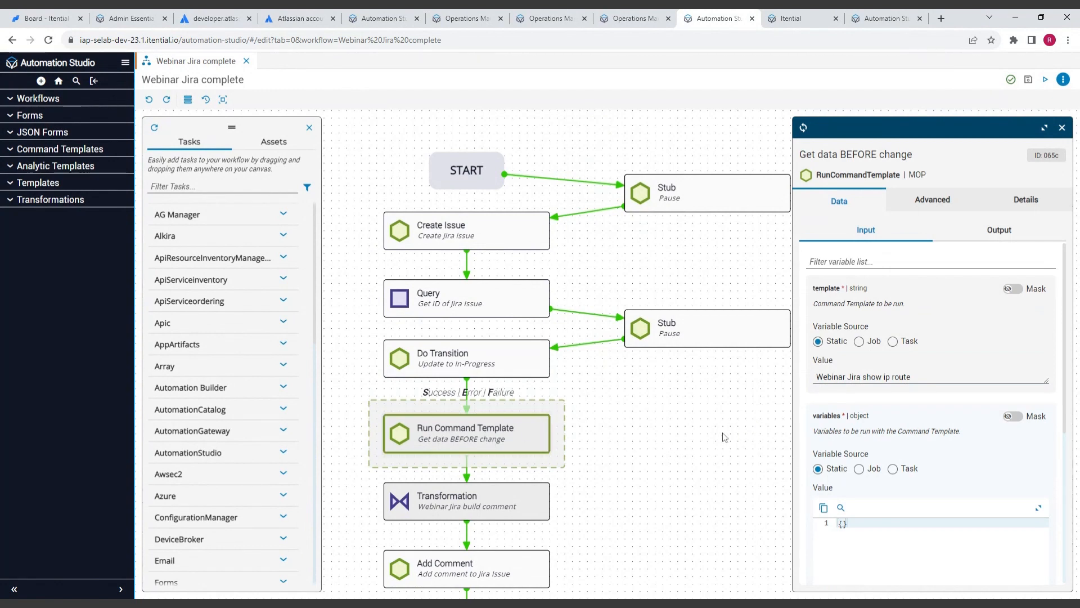
pyautogui.scroll(-5, 891, 446)
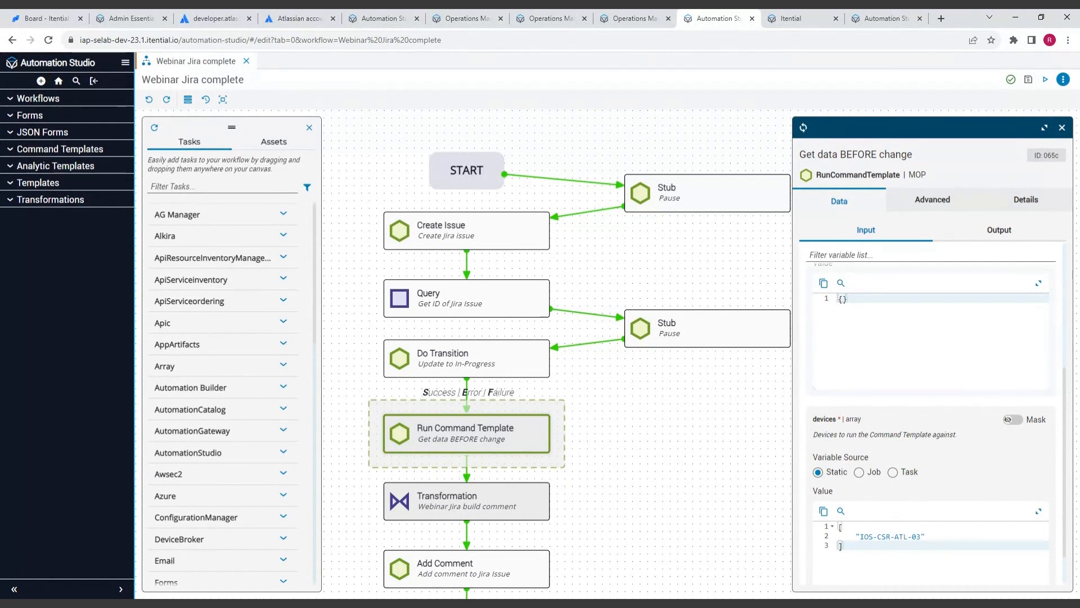
# - Test the Webinar Jira show ip route command template against device IOS-CSR-ATL-03
pyautogui.click(805, 20)
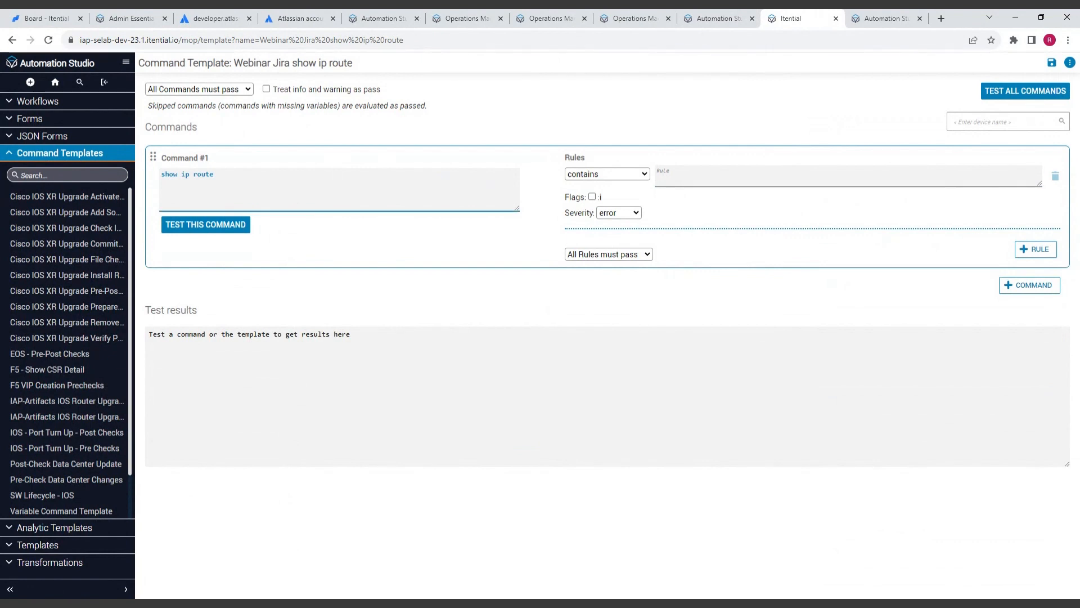
pyautogui.click(1006, 121)
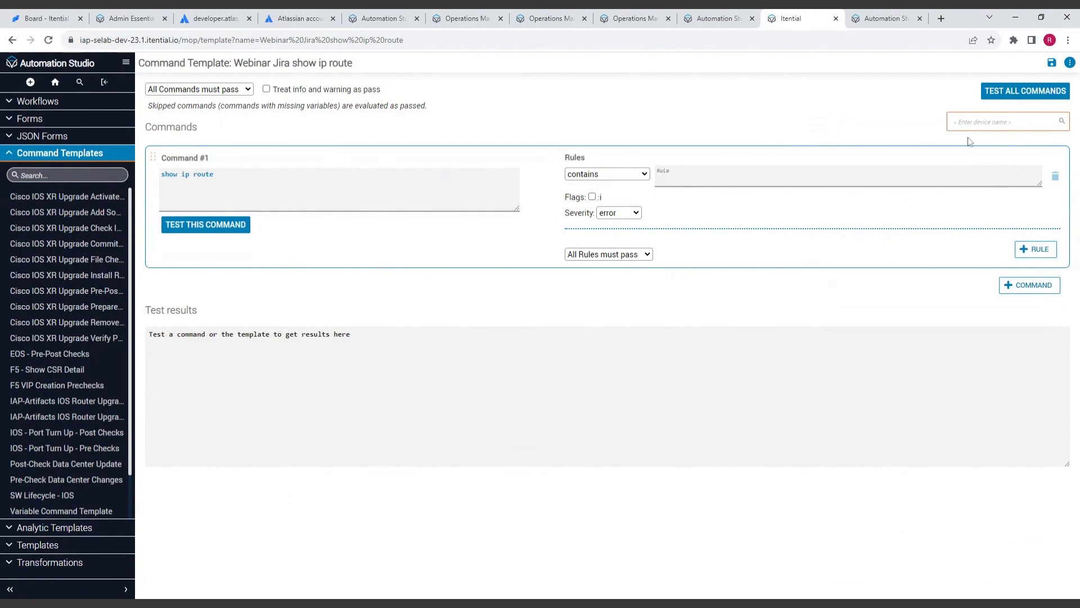
pyautogui.write('atl')
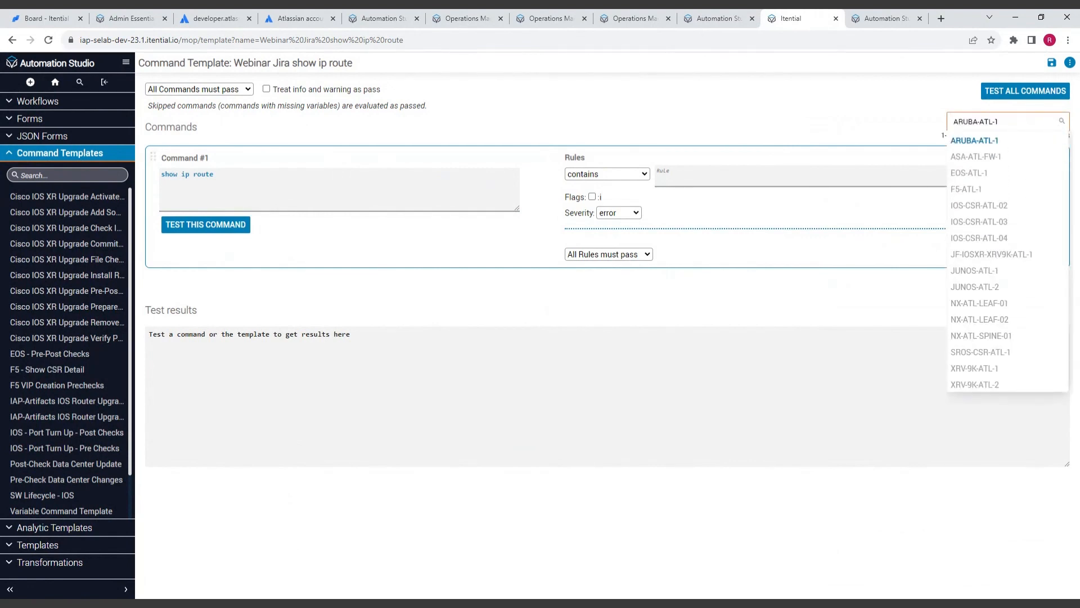
pyautogui.click(1030, 221)
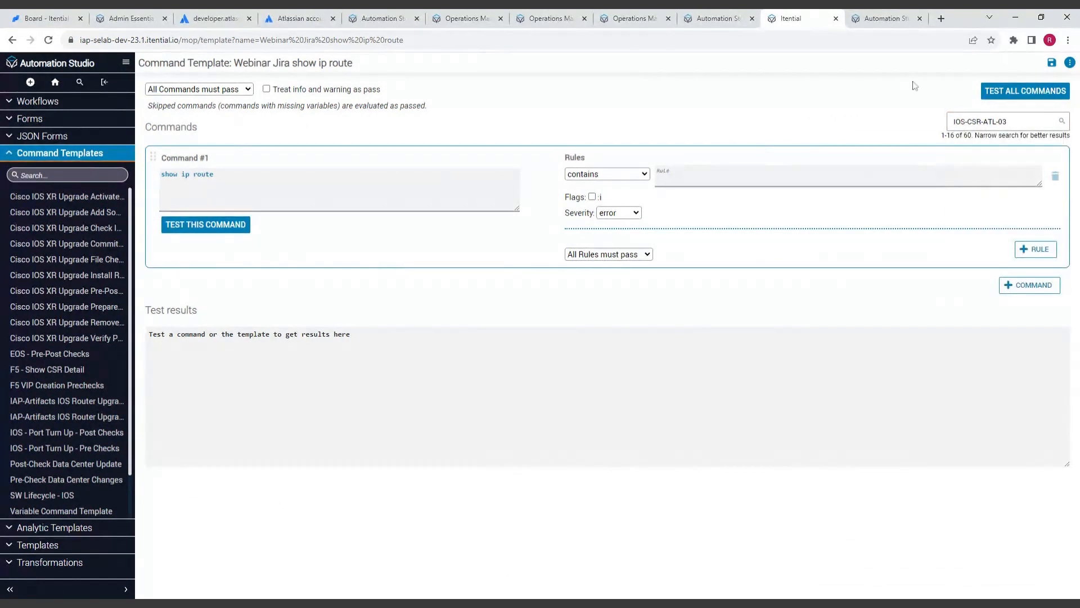
pyautogui.click(1003, 95)
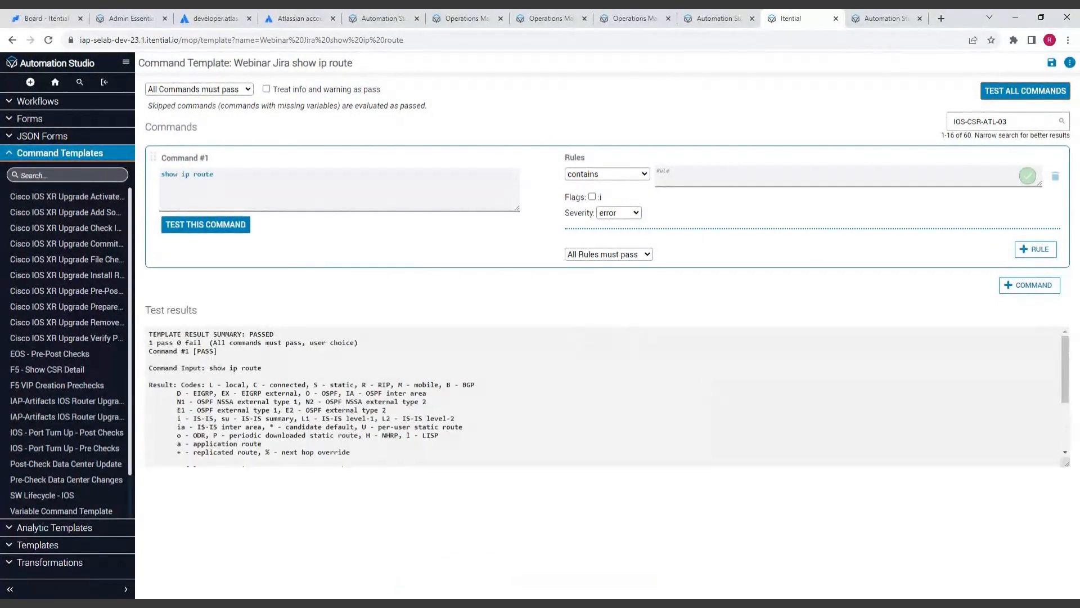
# - Review the show ip route test results, then return to the Webinar Jira complete workflow
pyautogui.scroll(-3, 606, 397)
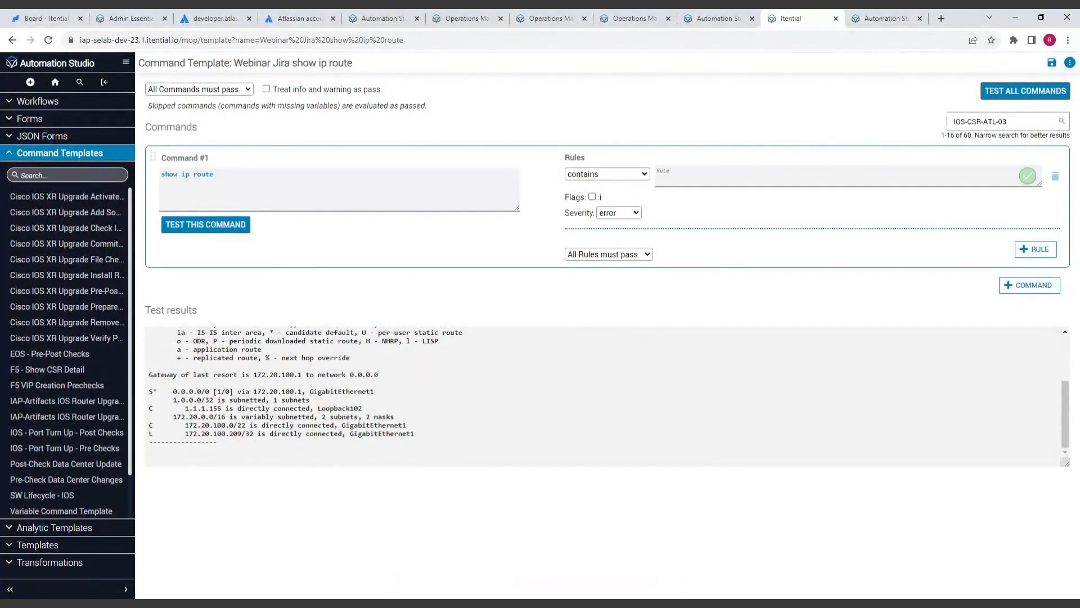
pyautogui.scroll(2, 606, 397)
pyautogui.scroll(-1, 606, 397)
pyautogui.scroll(1, 606, 397)
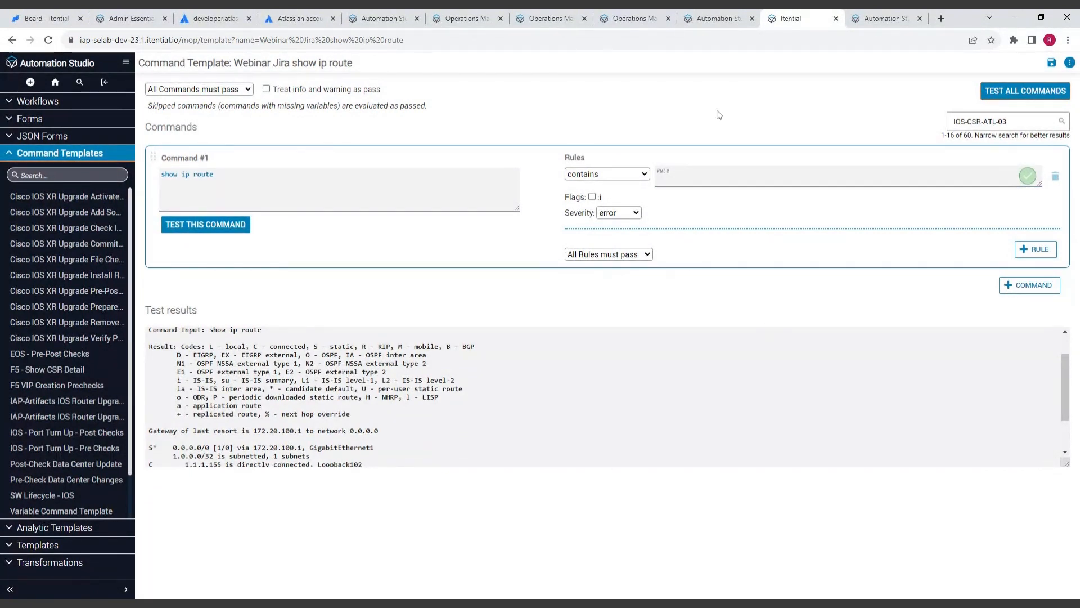
pyautogui.click(717, 25)
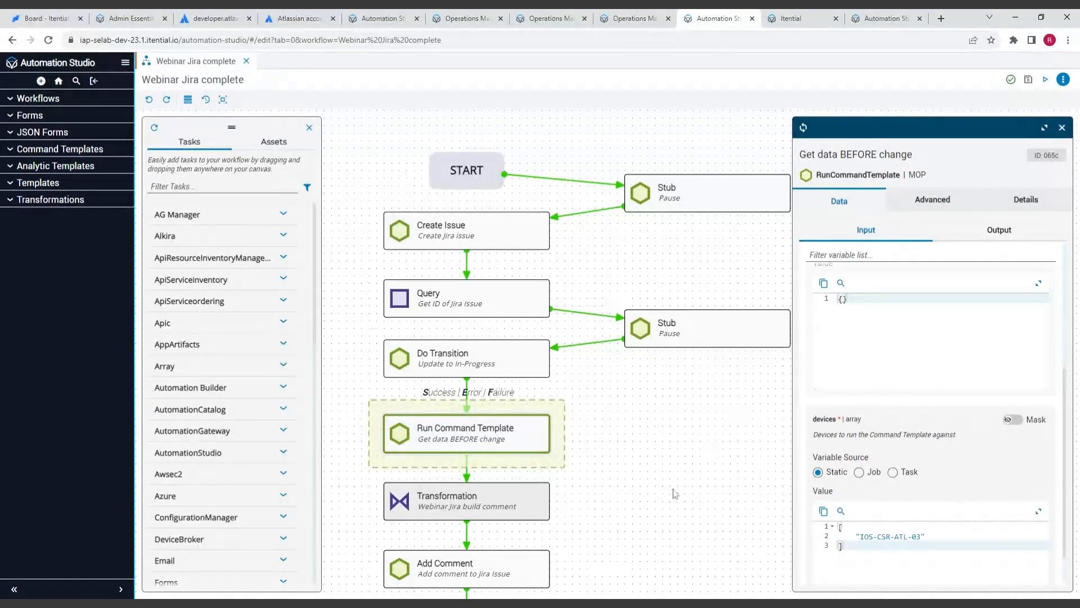
# - Select the Add Comment task and view its requestBodyPayload, sourced from jiraComment
pyautogui.scroll(-3, 698, 439)
pyautogui.scroll(-1, 659, 382)
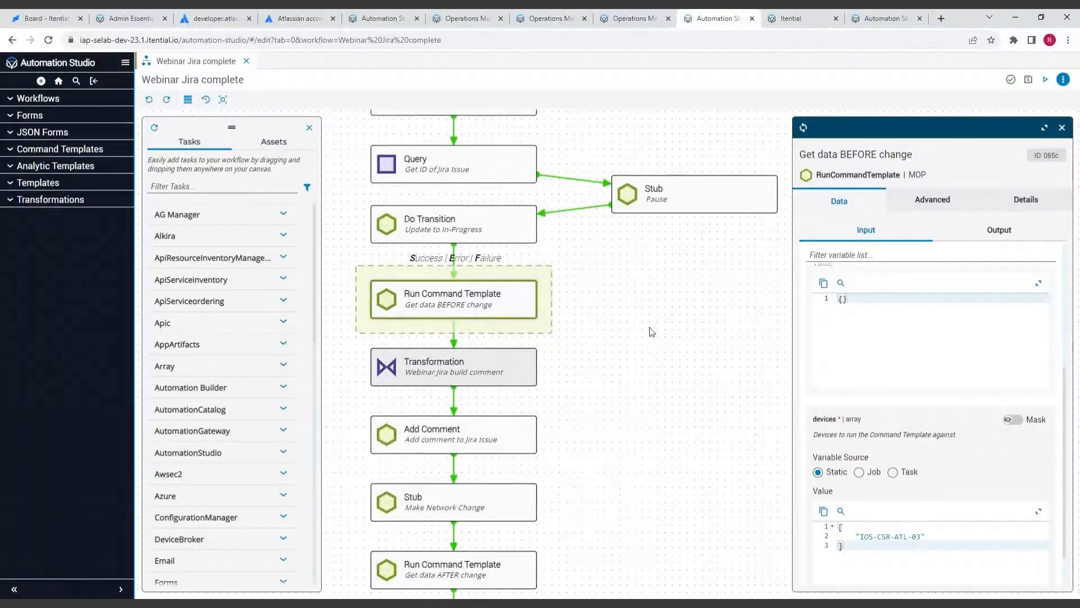
pyautogui.click(504, 441)
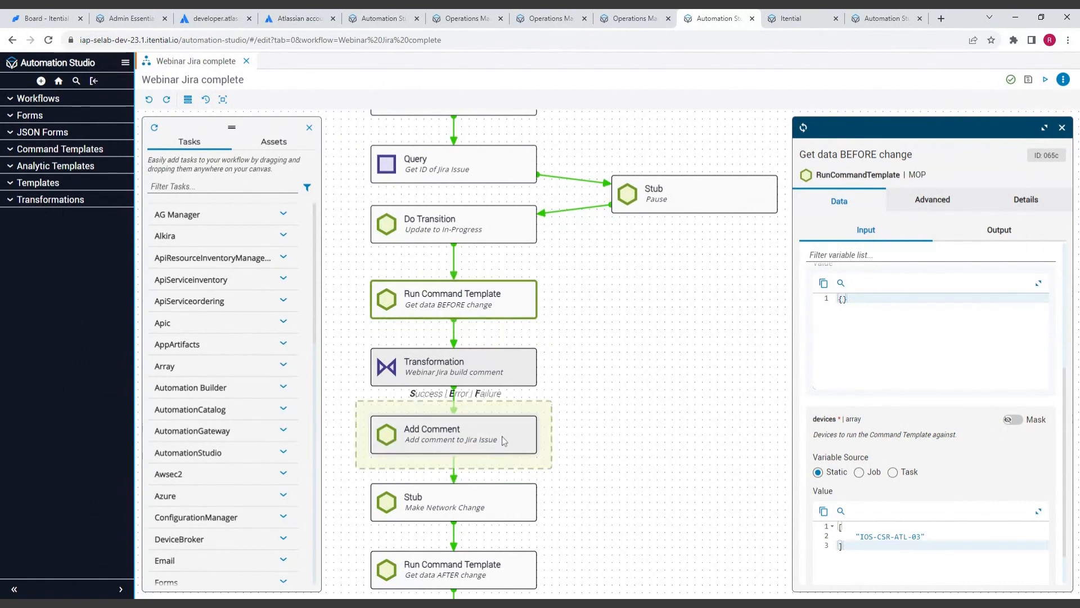
pyautogui.scroll(-3, 936, 422)
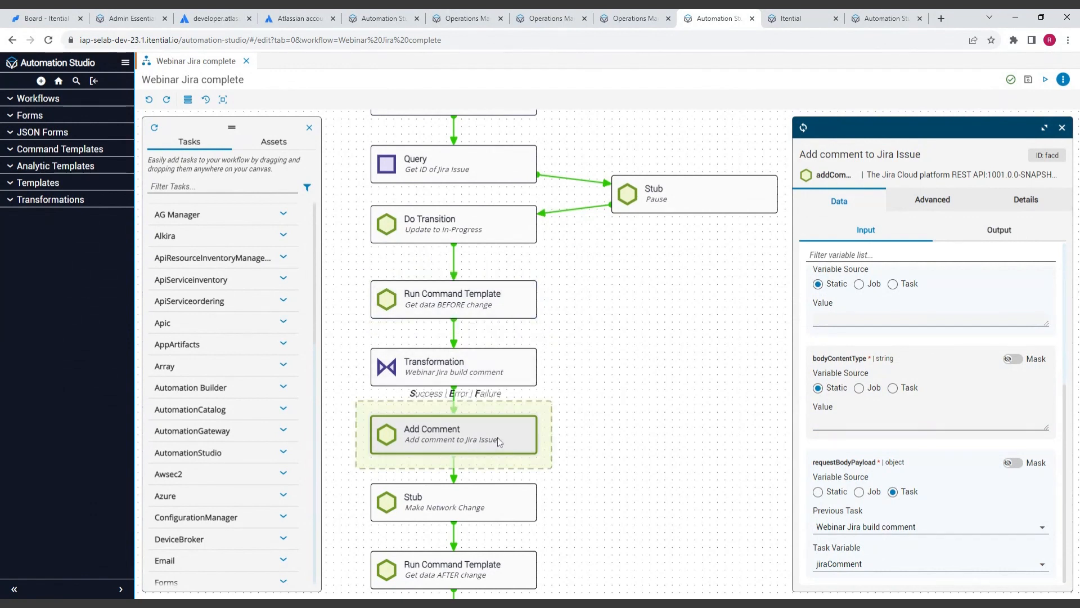
# - Inspect the Transformation step that builds the comment, then go back to the show ip route template
pyautogui.click(494, 369)
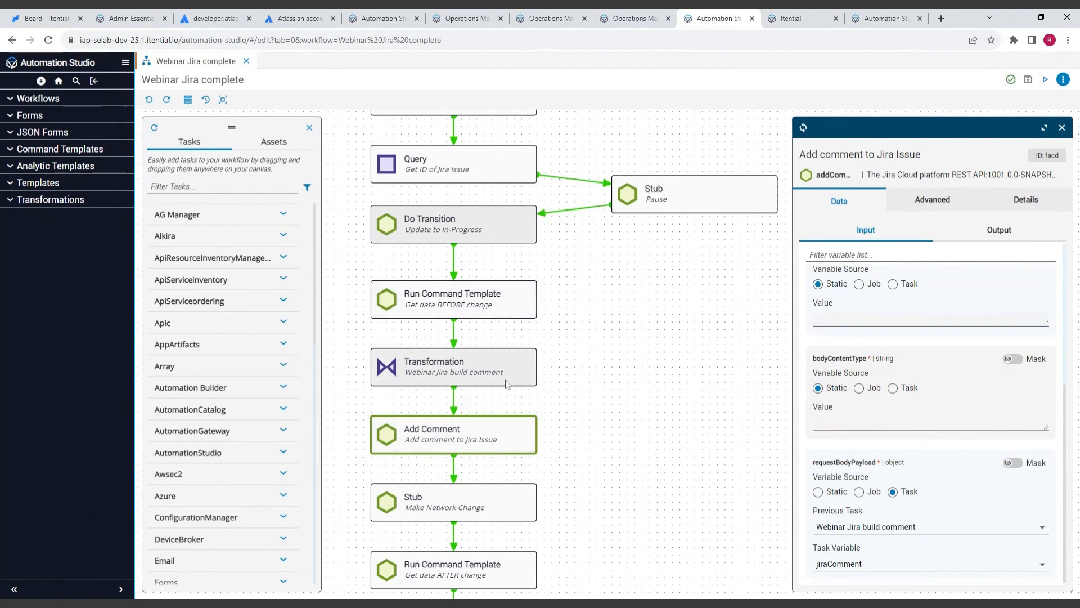
pyautogui.moveTo(503, 384)
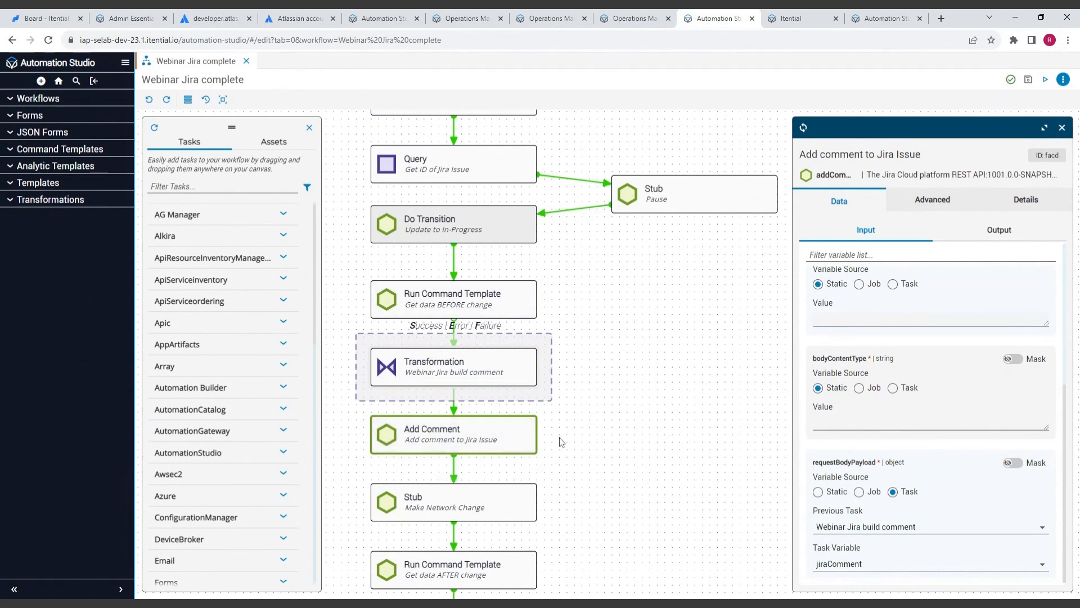
pyautogui.moveTo(632, 410); pyautogui.dragTo(634, 407)
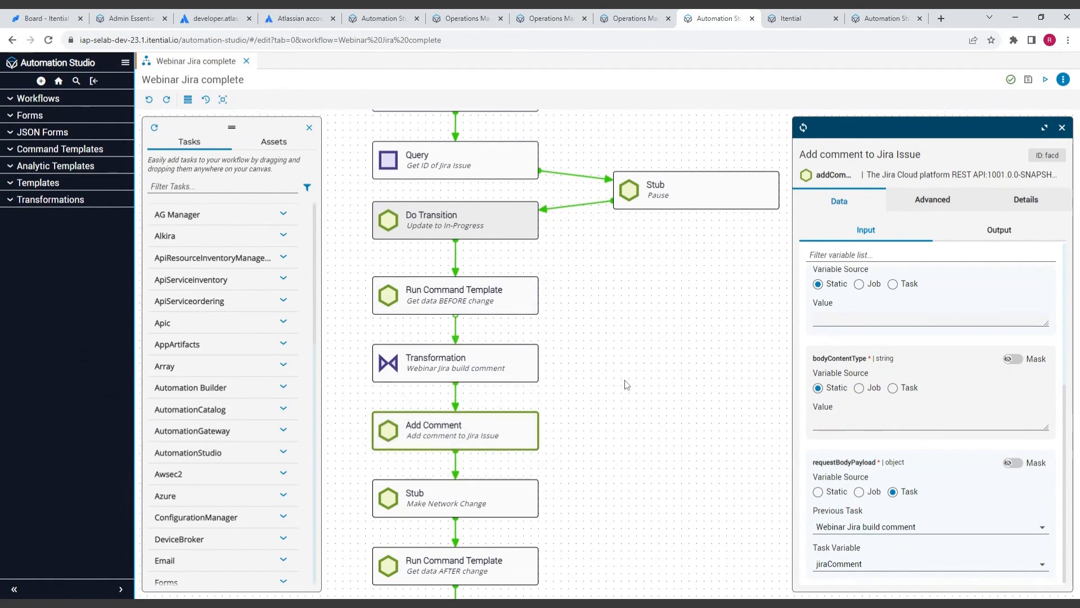
pyautogui.click(803, 20)
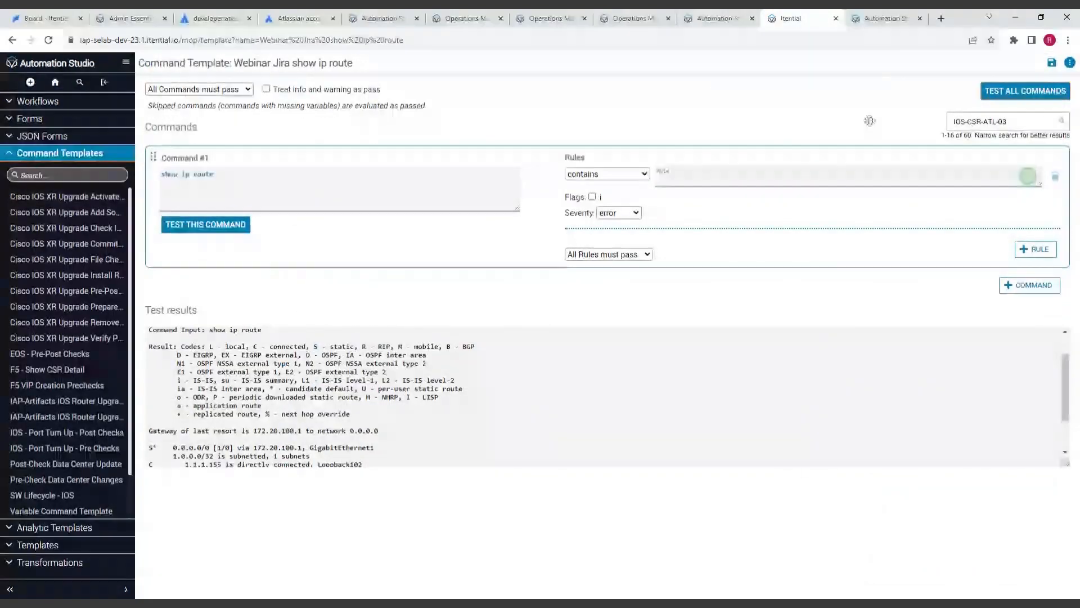
# - Open the Webinar Jira build comment transformation and reveal its fromCommandTemplate incoming schema
pyautogui.click(881, 18)
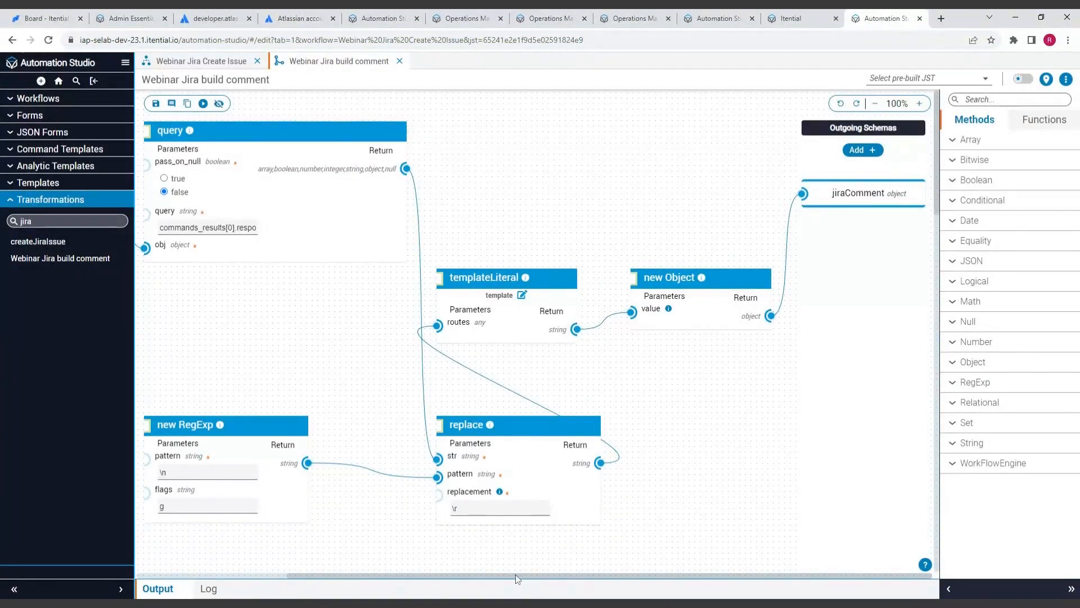
pyautogui.moveTo(519, 576); pyautogui.dragTo(371, 576)
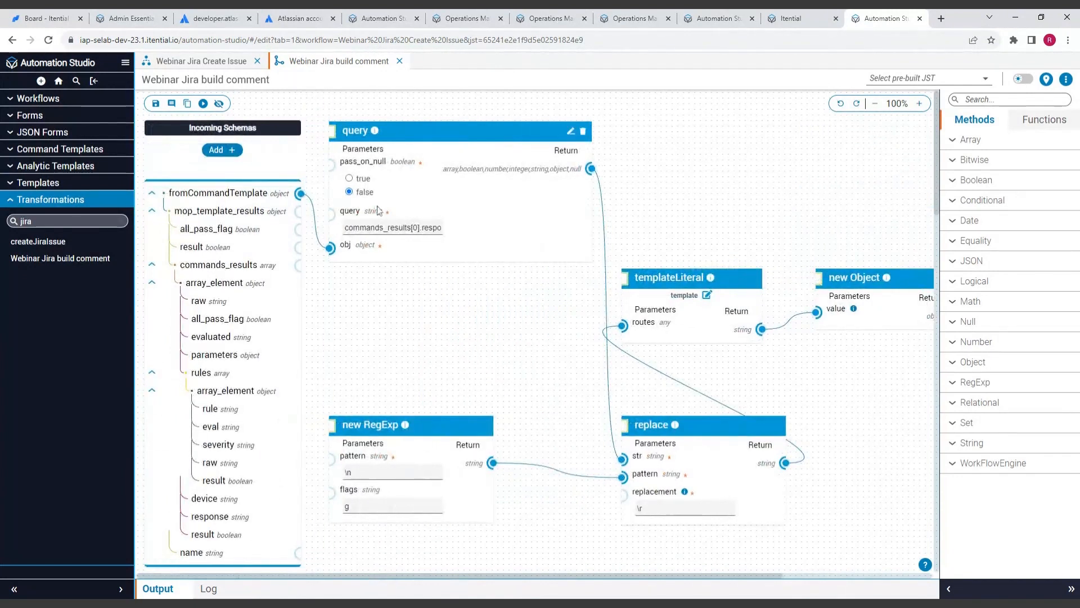
pyautogui.moveTo(210, 216)
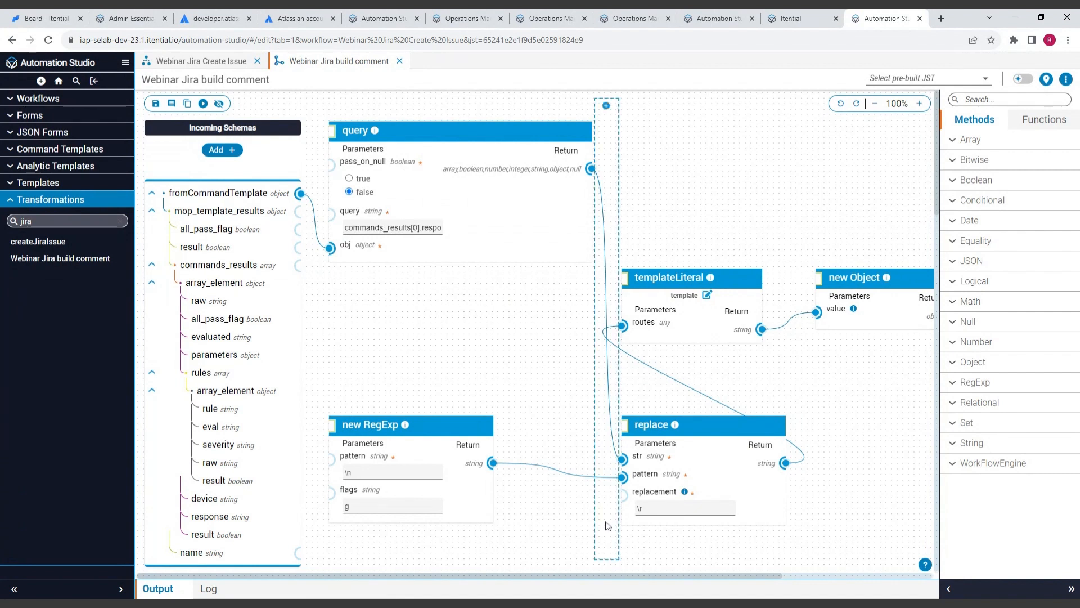
pyautogui.moveTo(648, 575); pyautogui.dragTo(704, 585)
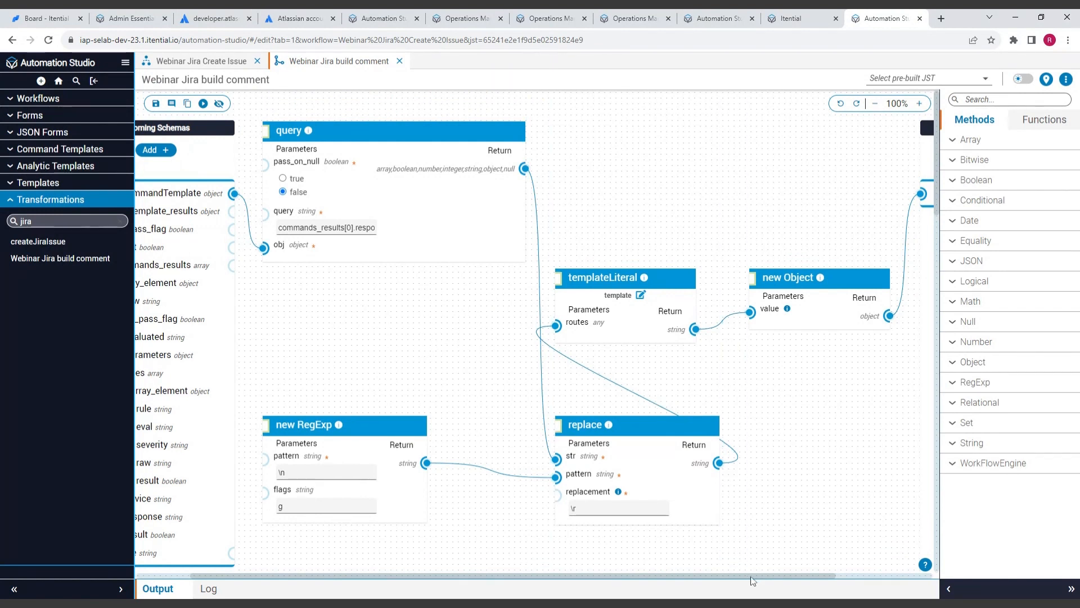
pyautogui.moveTo(757, 576); pyautogui.dragTo(873, 594)
pyautogui.moveTo(875, 202)
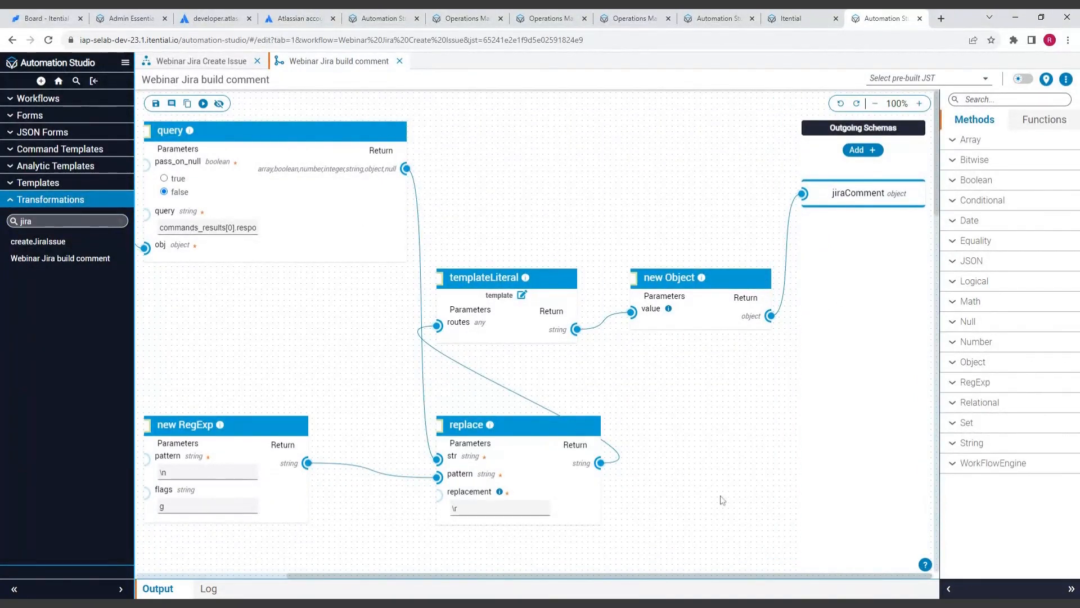
pyautogui.moveTo(694, 575); pyautogui.dragTo(641, 585)
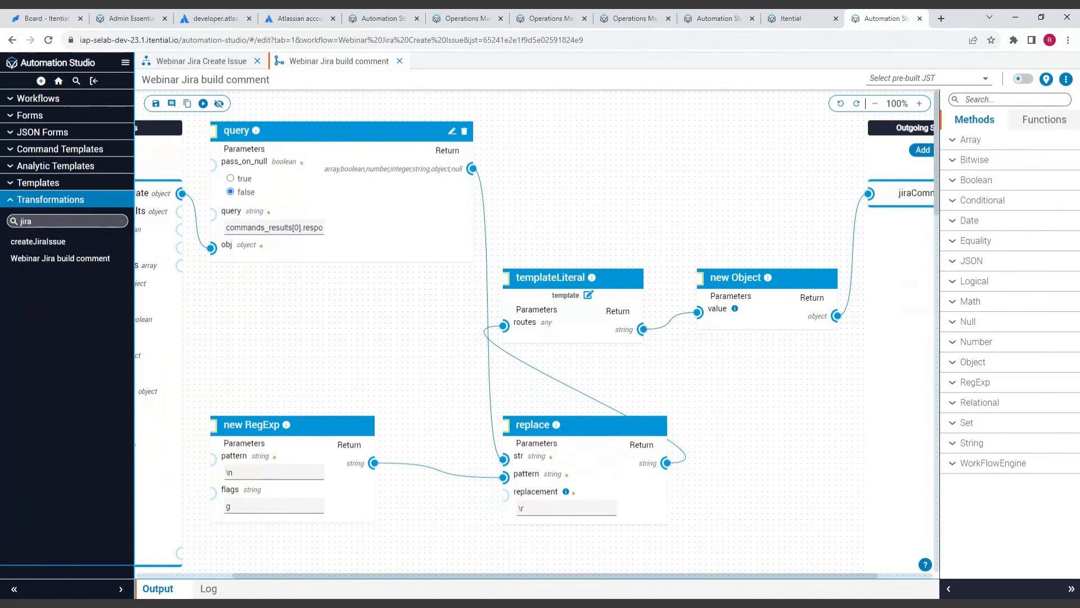
pyautogui.moveTo(399, 576); pyautogui.dragTo(333, 574)
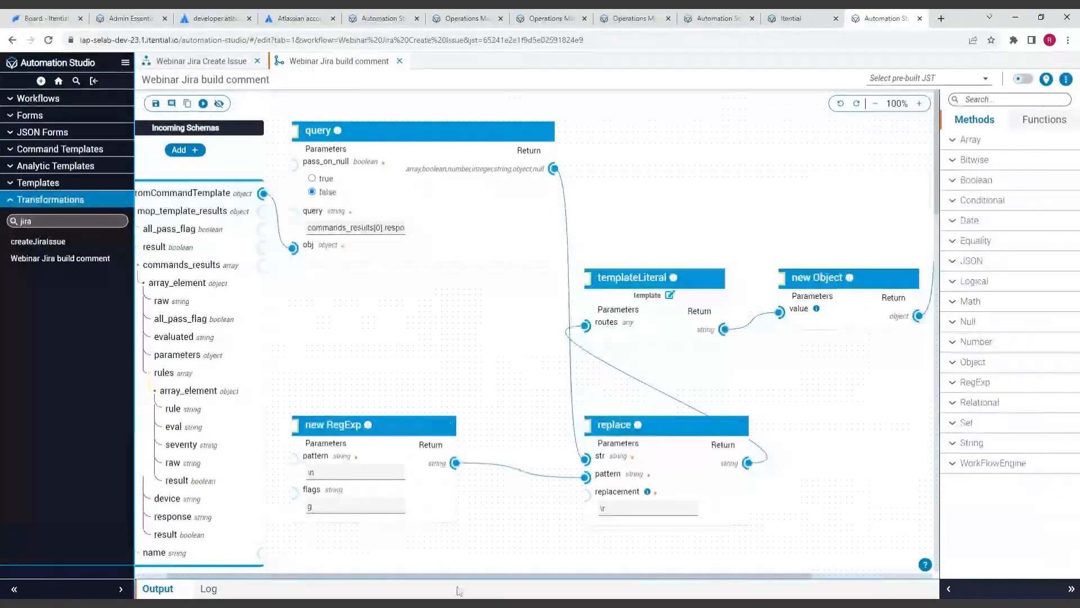
pyautogui.moveTo(458, 576); pyautogui.dragTo(489, 576)
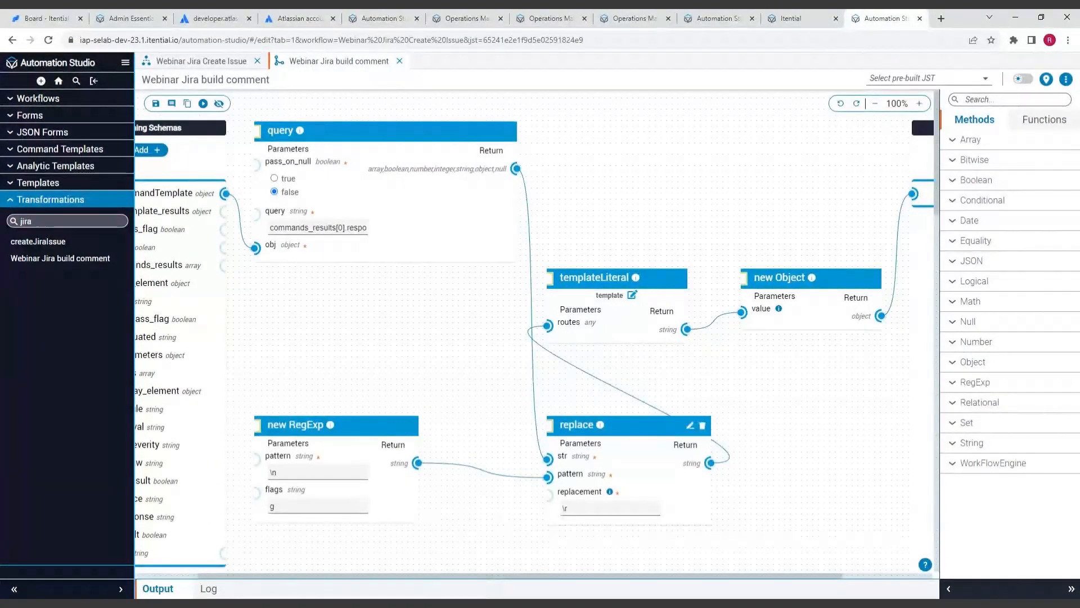
pyautogui.moveTo(623, 576); pyautogui.dragTo(645, 575)
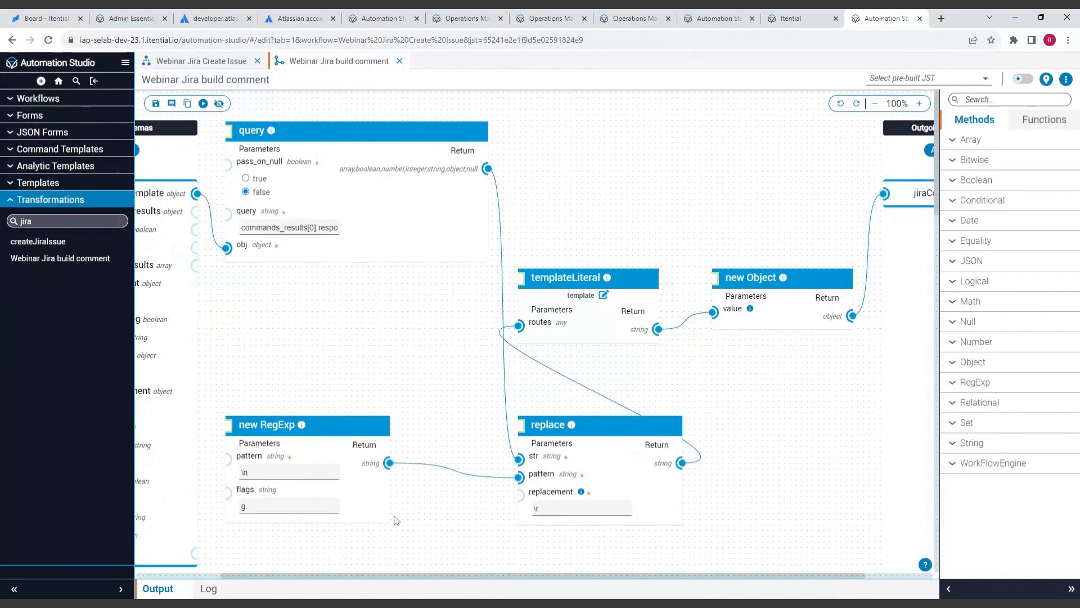
pyautogui.moveTo(922, 195)
pyautogui.moveTo(788, 580); pyautogui.dragTo(855, 580)
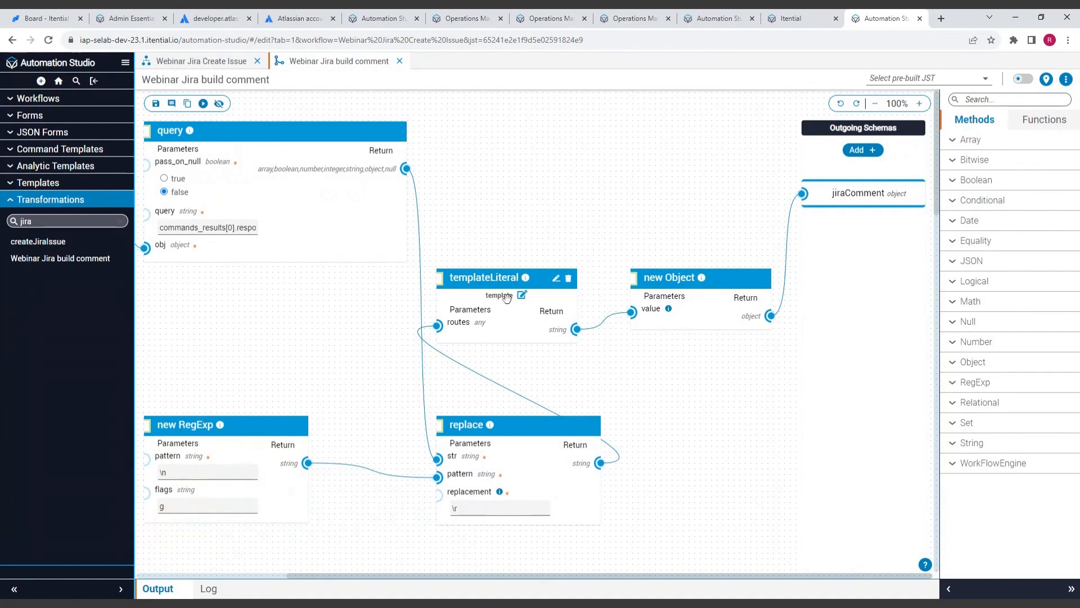
pyautogui.moveTo(521, 297)
pyautogui.click(521, 295)
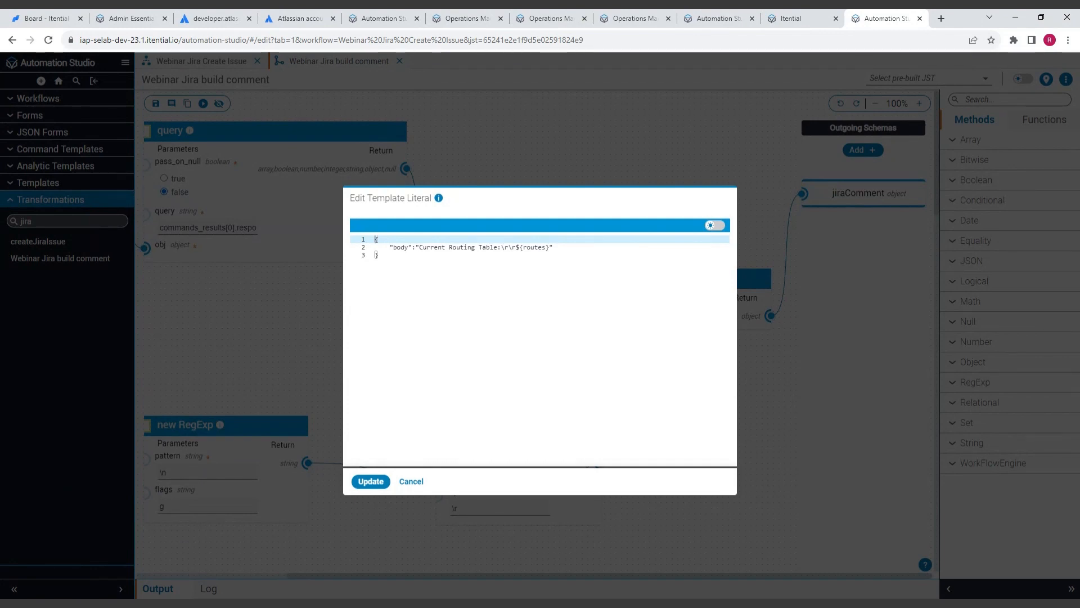
pyautogui.click(411, 482)
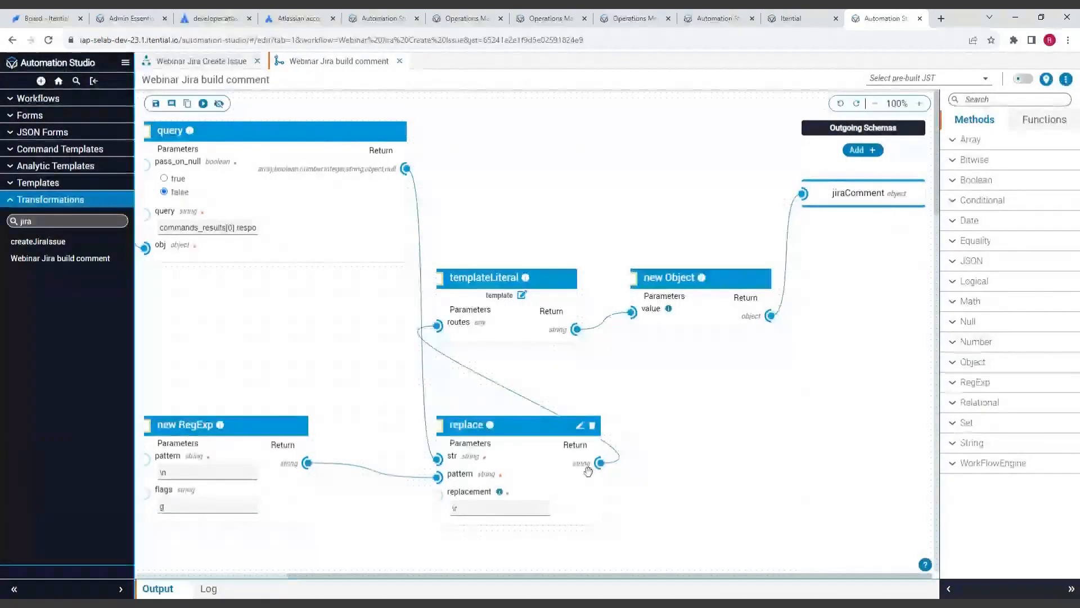
pyautogui.moveTo(600, 462); pyautogui.dragTo(616, 455)
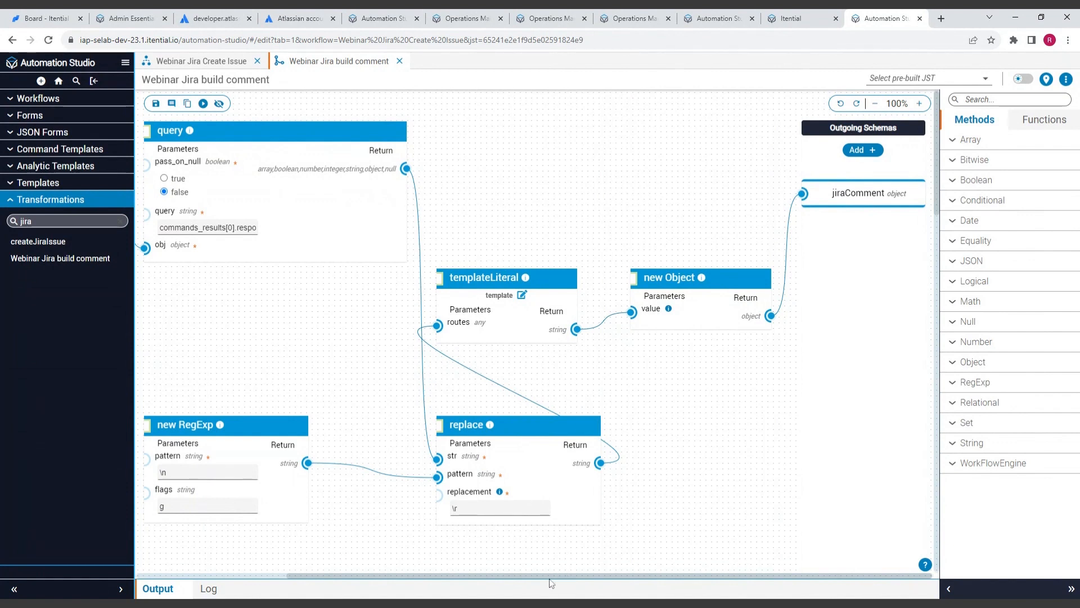
pyautogui.hscroll(-5, 551, 583)
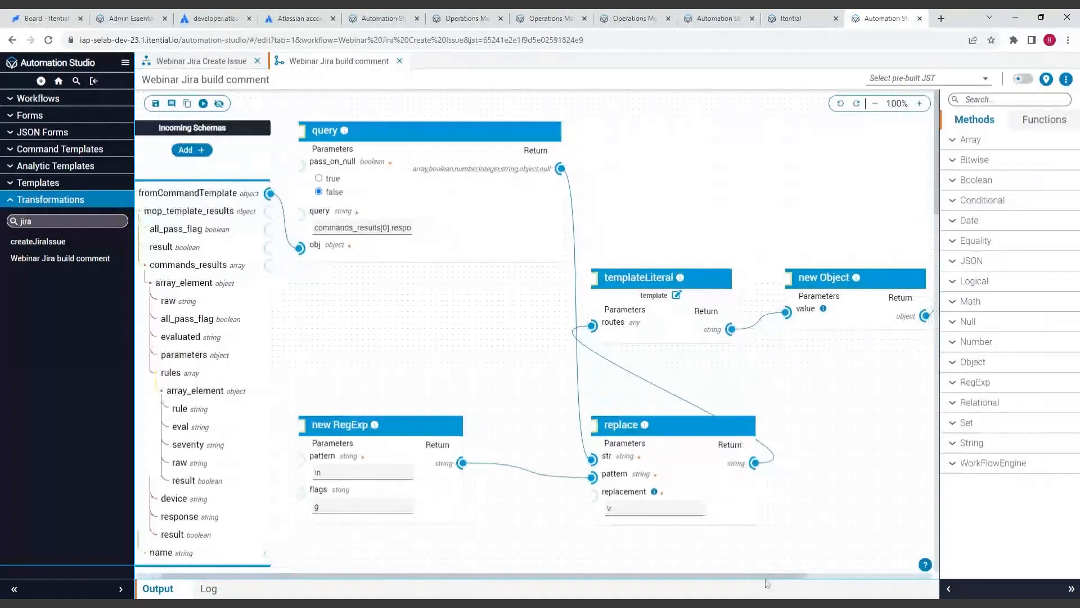
pyautogui.moveTo(239, 199)
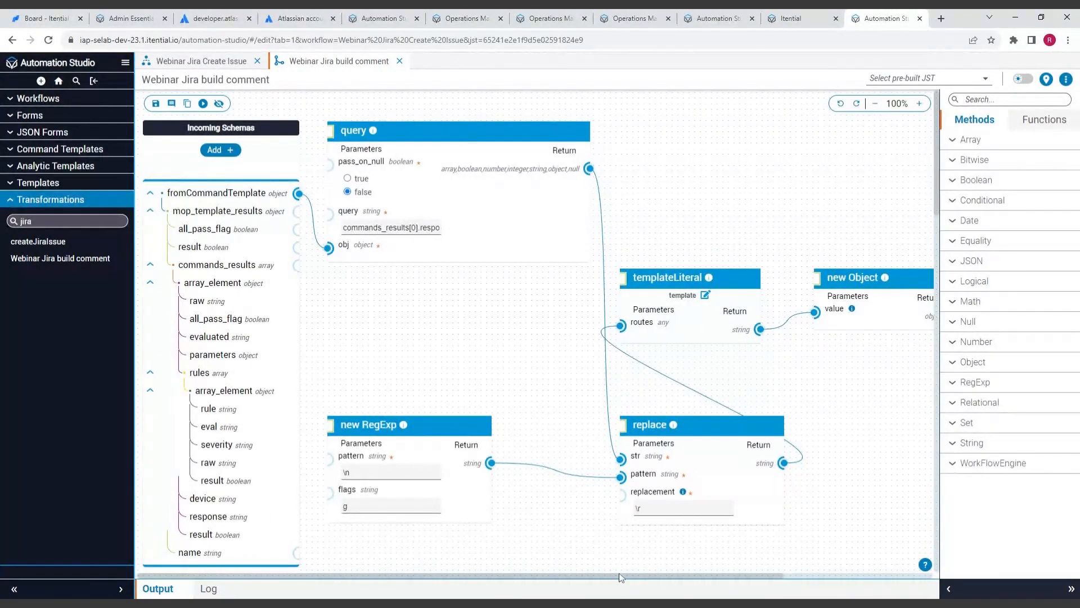
pyautogui.moveTo(664, 576); pyautogui.dragTo(791, 576)
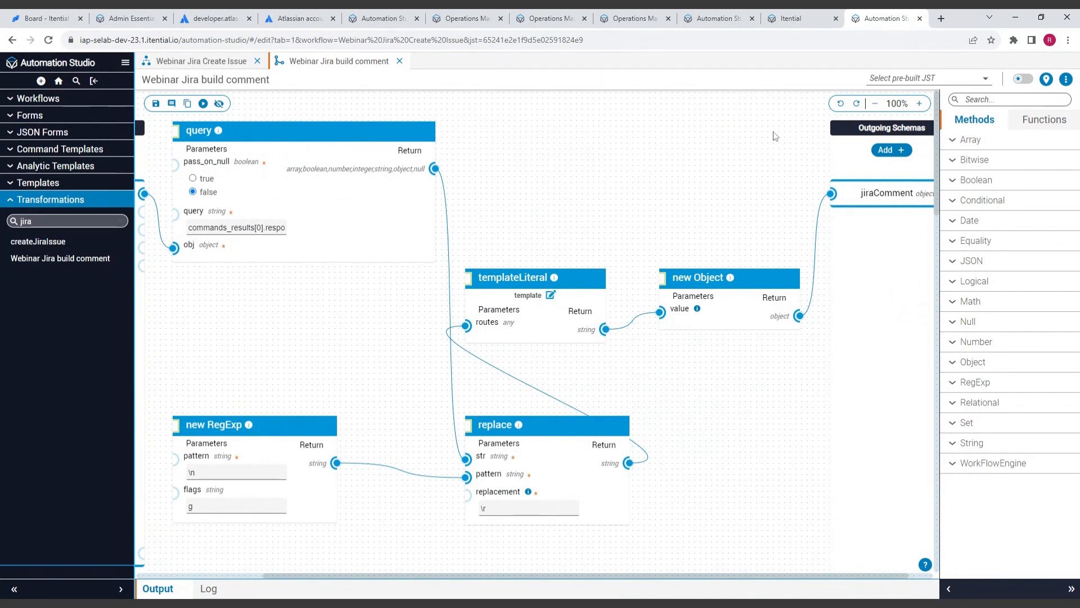
pyautogui.click(713, 18)
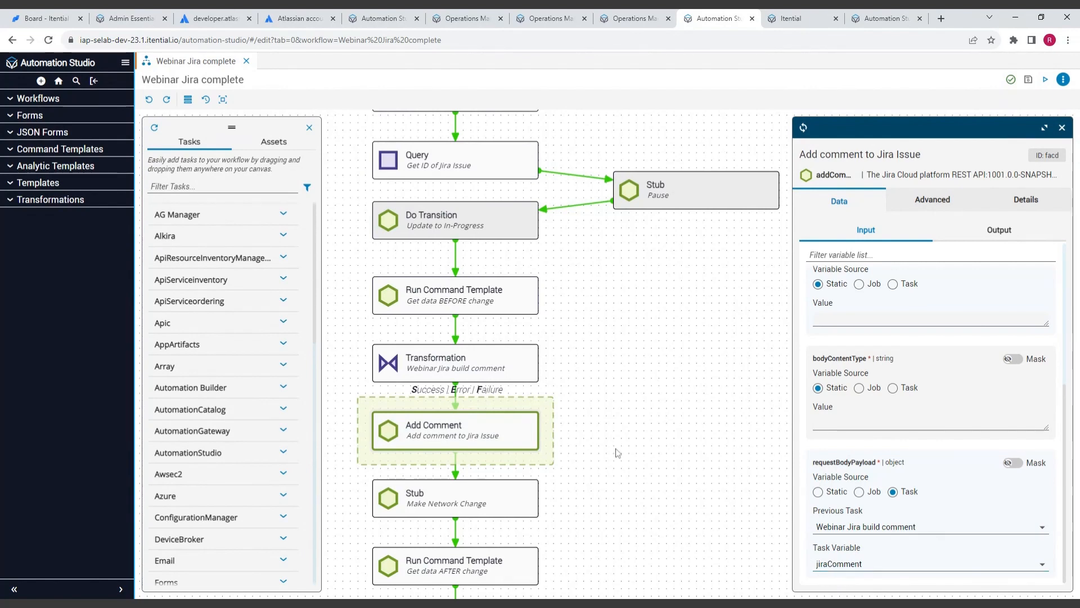
pyautogui.moveTo(693, 488); pyautogui.dragTo(693, 332)
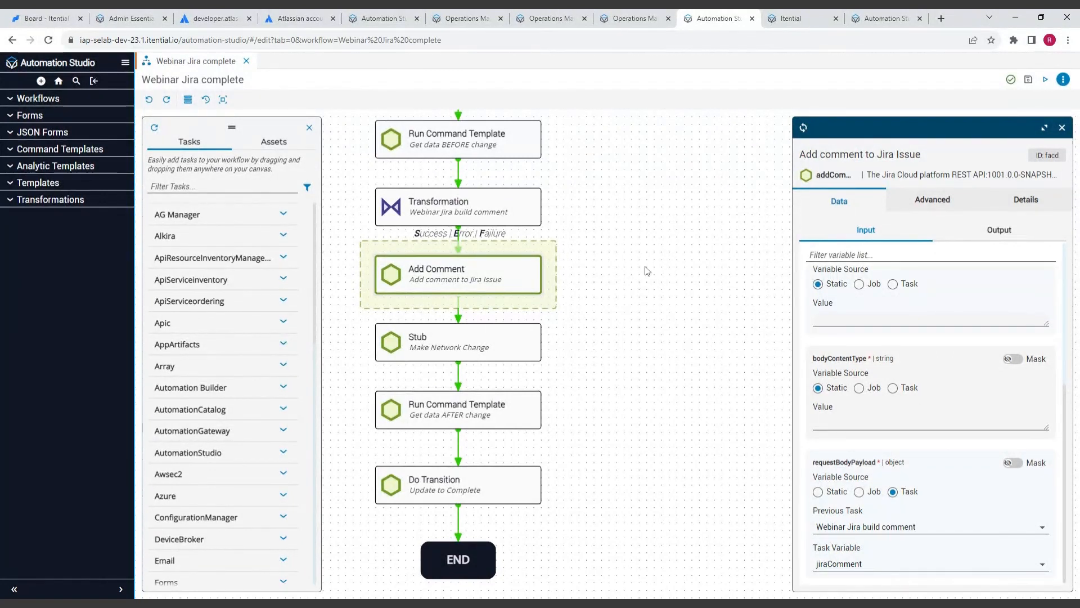
pyautogui.click(502, 345)
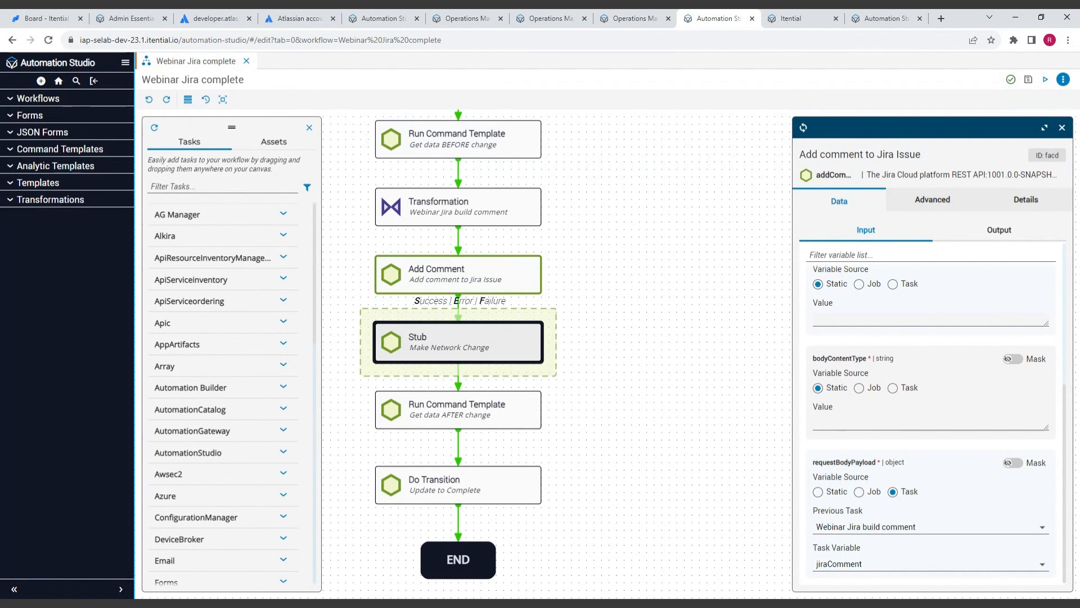
pyautogui.click(654, 427)
pyautogui.scroll(-2, 695, 394)
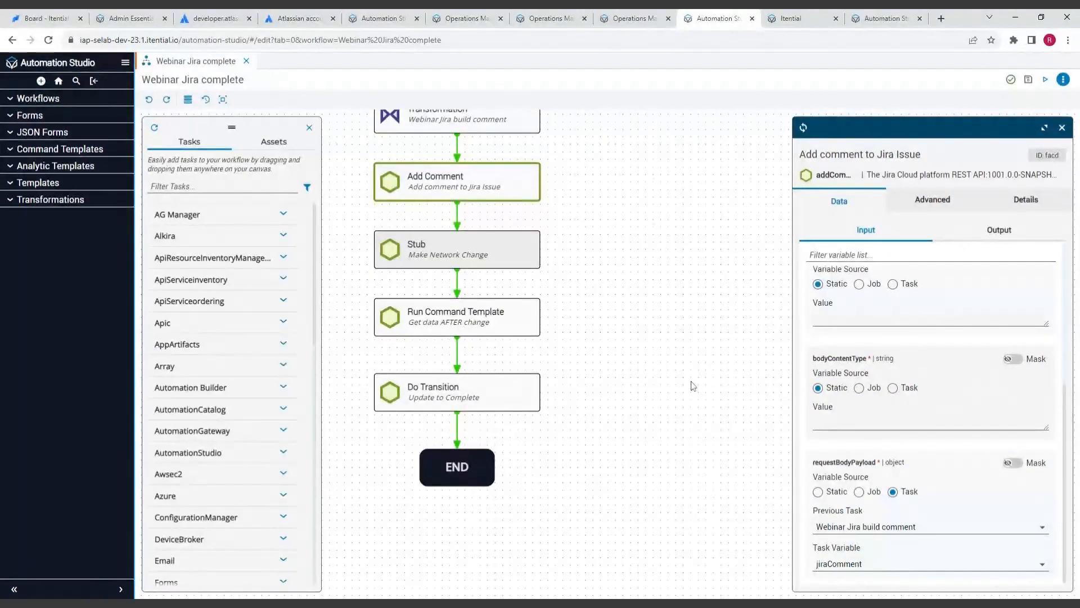
pyautogui.click(499, 319)
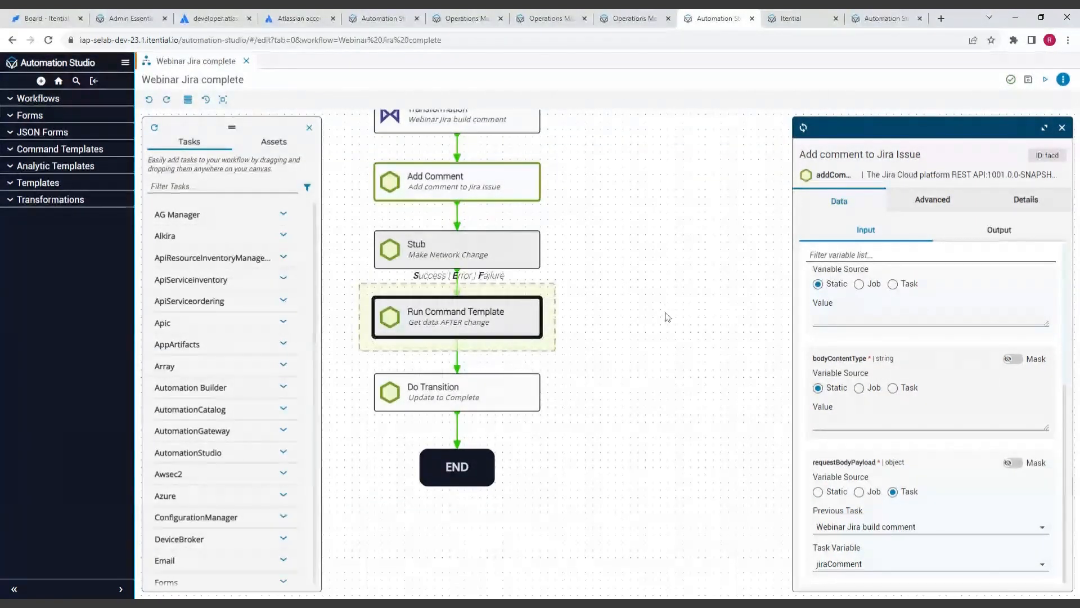
pyautogui.scroll(2, 532, 161)
pyautogui.moveTo(494, 143)
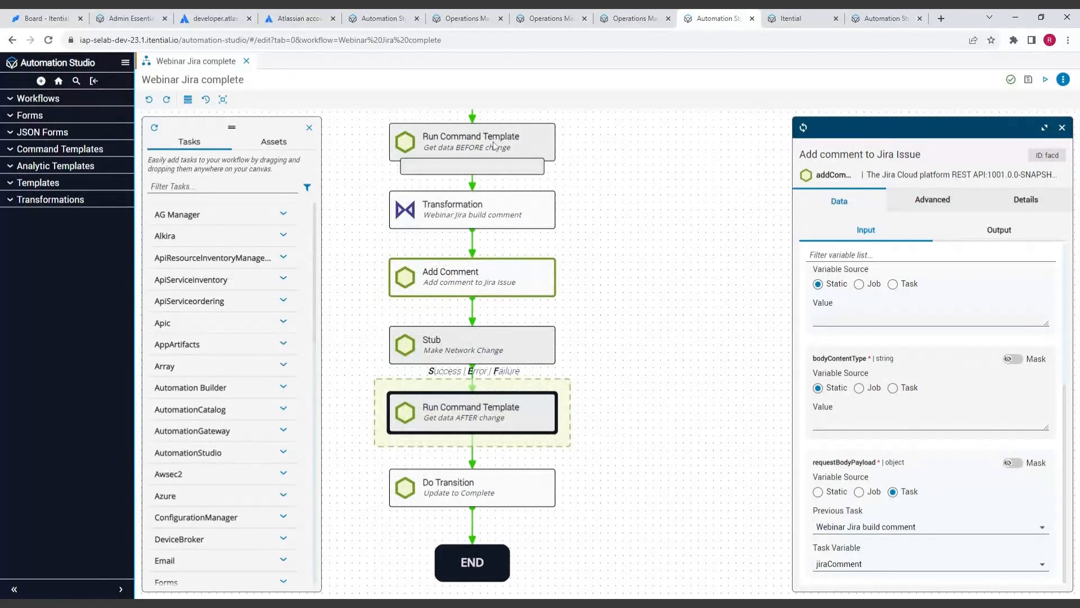
# - Review the Get data AFTER change task's inputs, then select the Update to Complete transition task
pyautogui.click(501, 417)
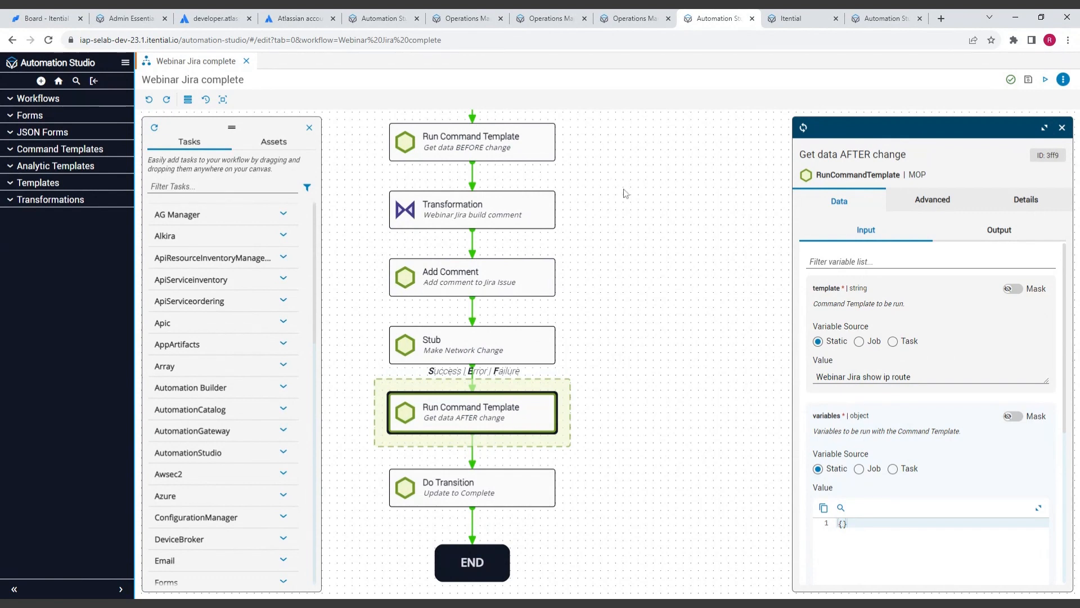
pyautogui.moveTo(628, 191); pyautogui.dragTo(629, 194)
pyautogui.scroll(-3, 653, 388)
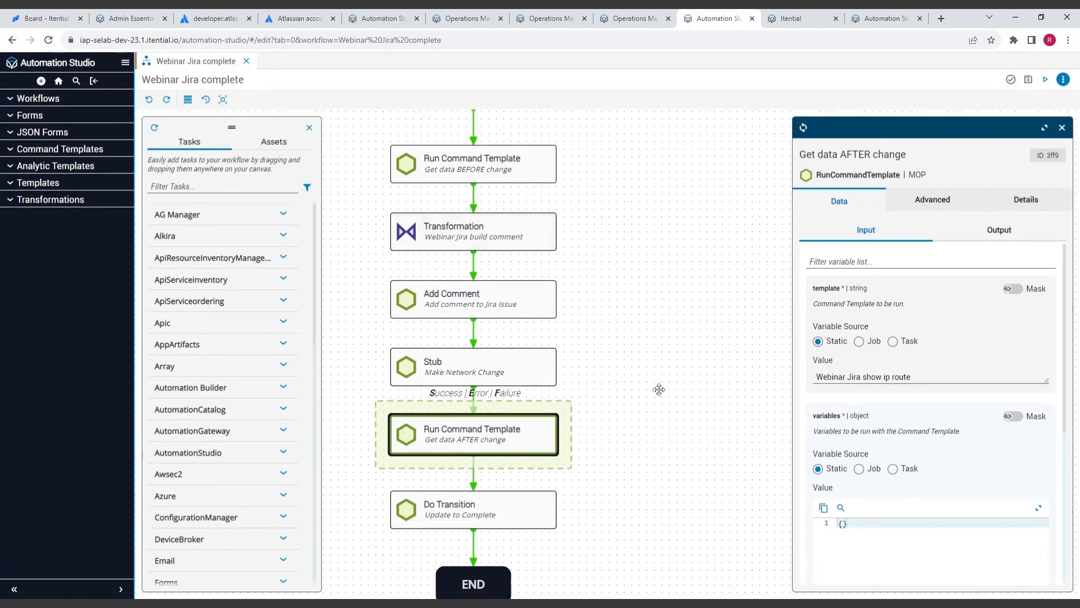
pyautogui.moveTo(643, 405); pyautogui.dragTo(644, 406)
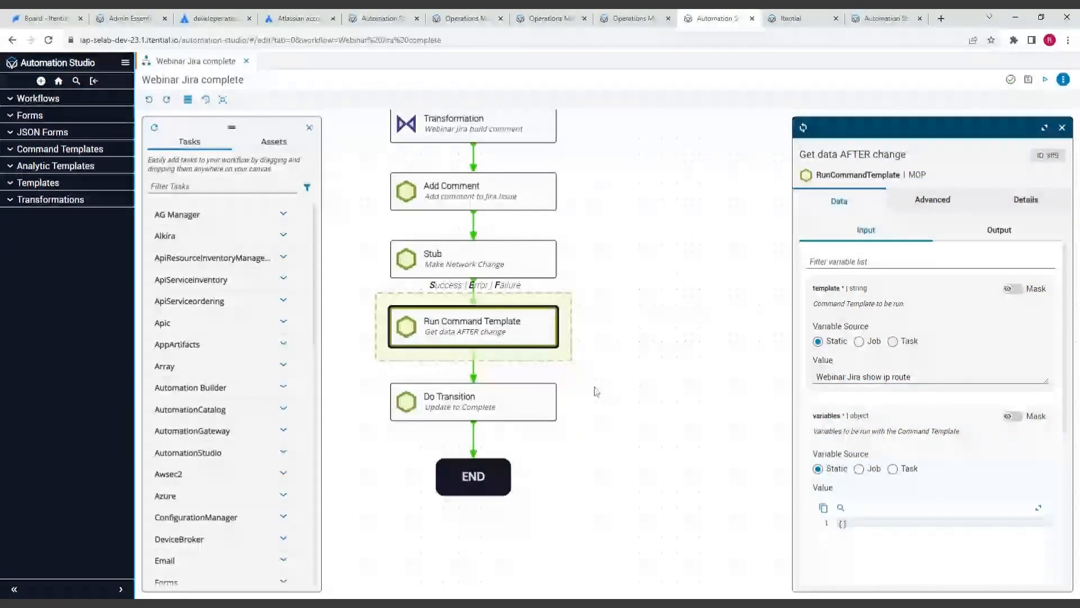
pyautogui.click(595, 394)
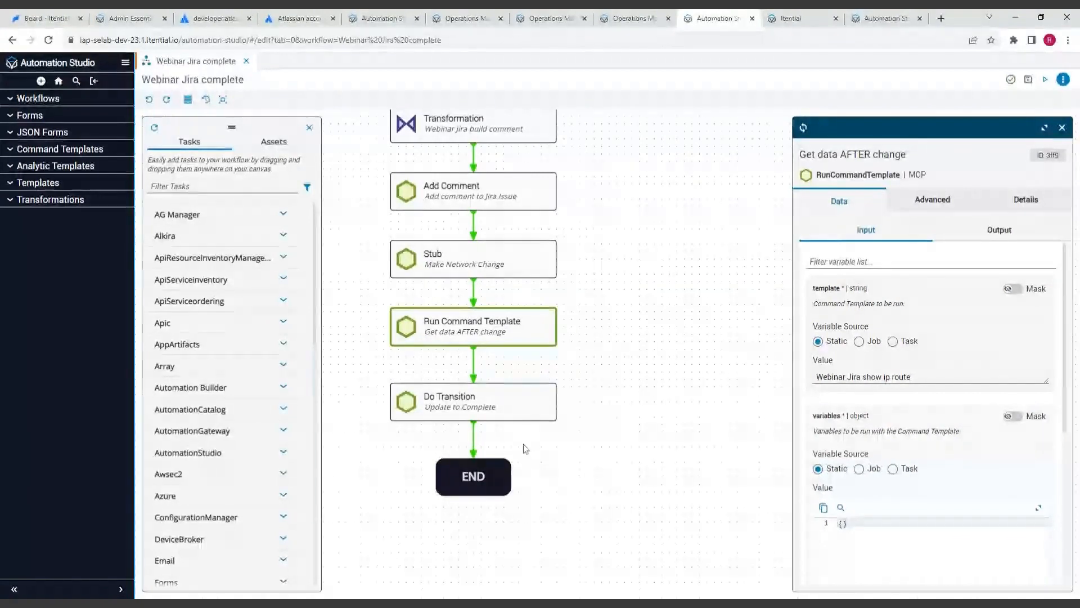
pyautogui.click(490, 406)
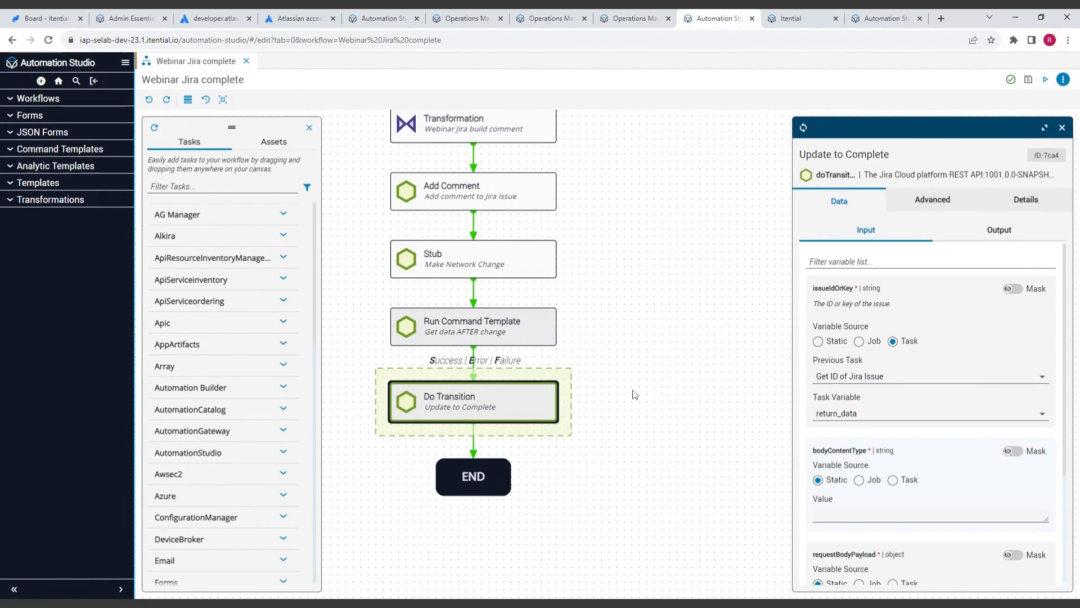
# - Check the Update to Complete requestBodyPayload with transition id 41, then close its settings
pyautogui.scroll(-3, 835, 351)
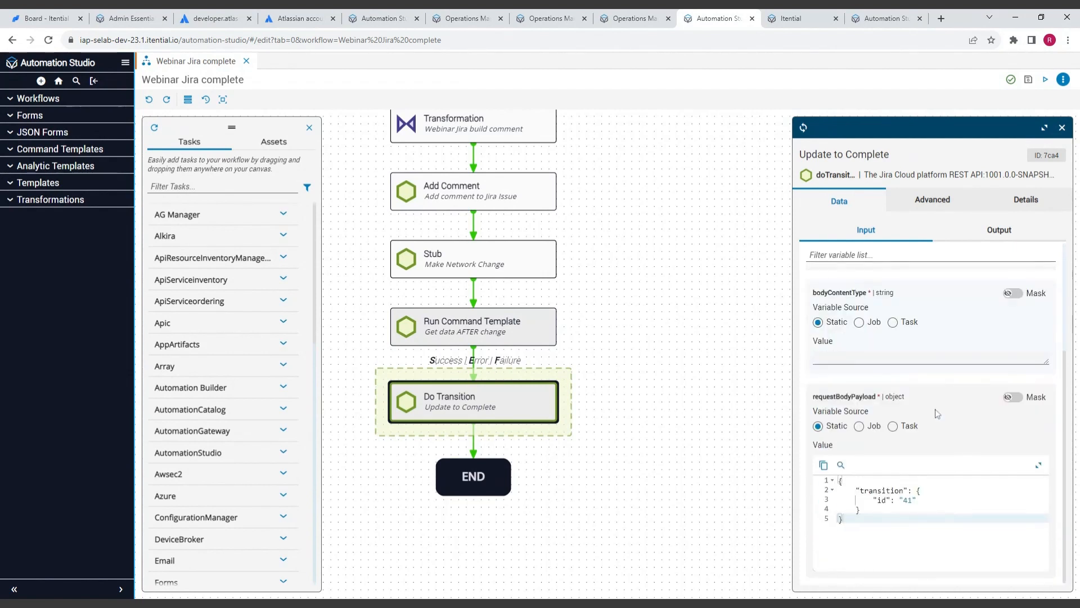
pyautogui.scroll(3, 835, 352)
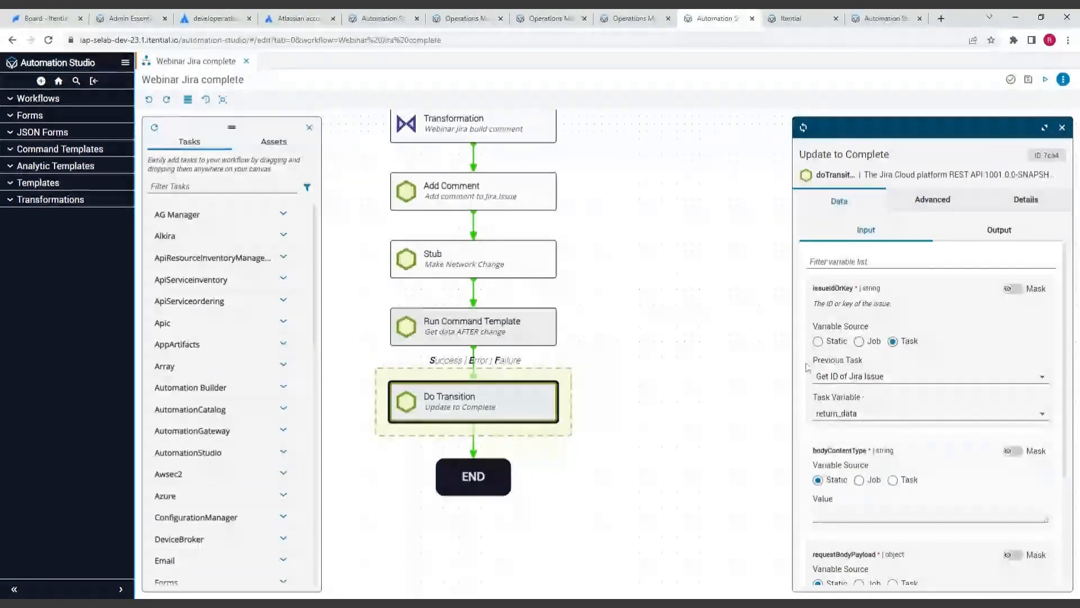
pyautogui.scroll(-3, 928, 394)
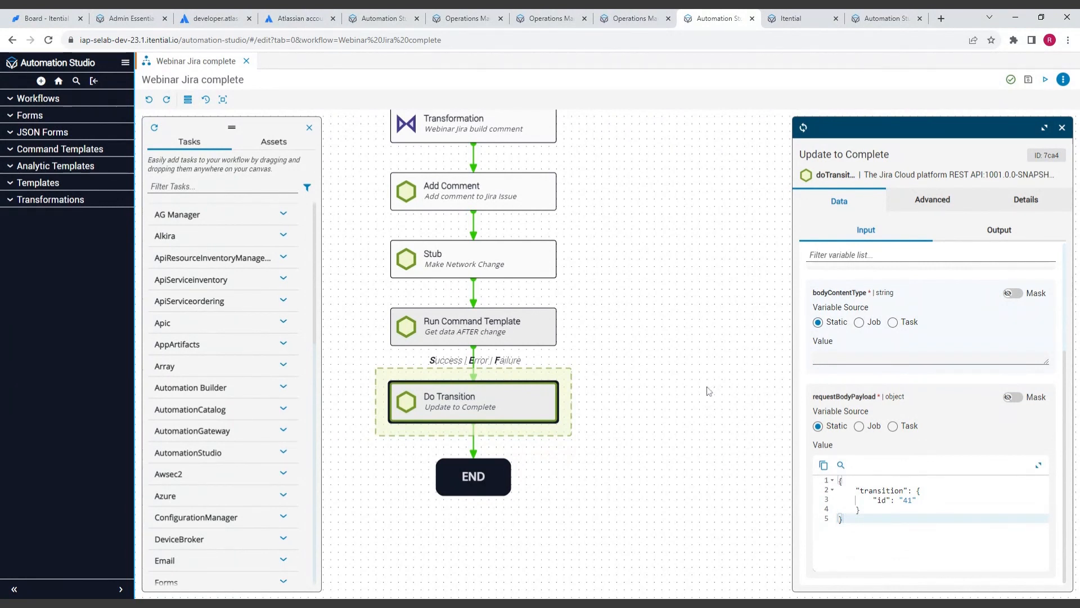
pyautogui.click(1062, 128)
# - Fit the entire workflow from START to END in view and launch the Run Workflow dialog
pyautogui.scroll(3, 738, 328)
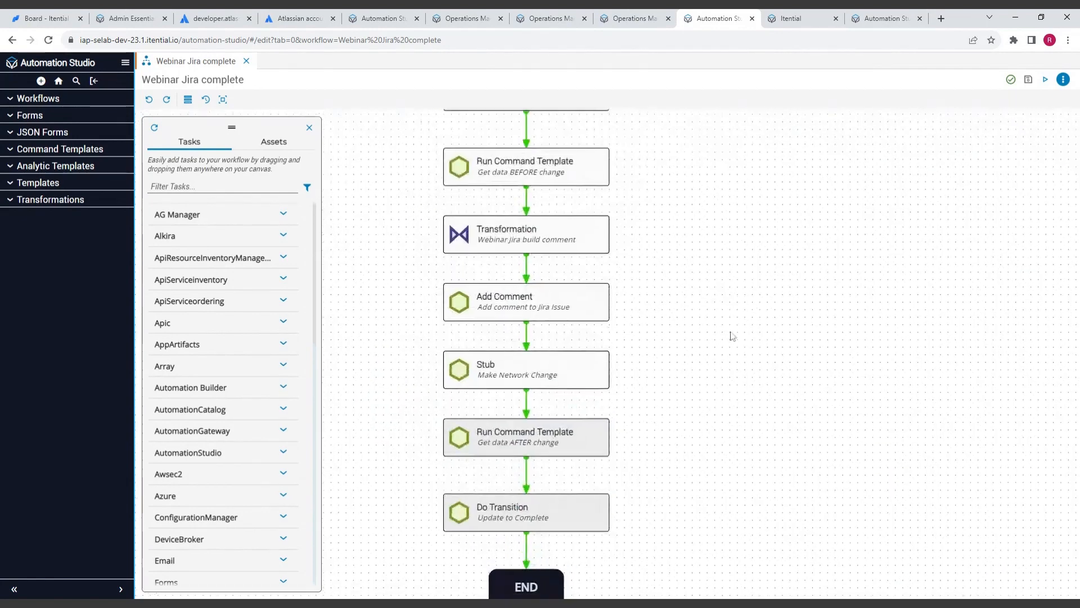
pyautogui.scroll(-2, 739, 307)
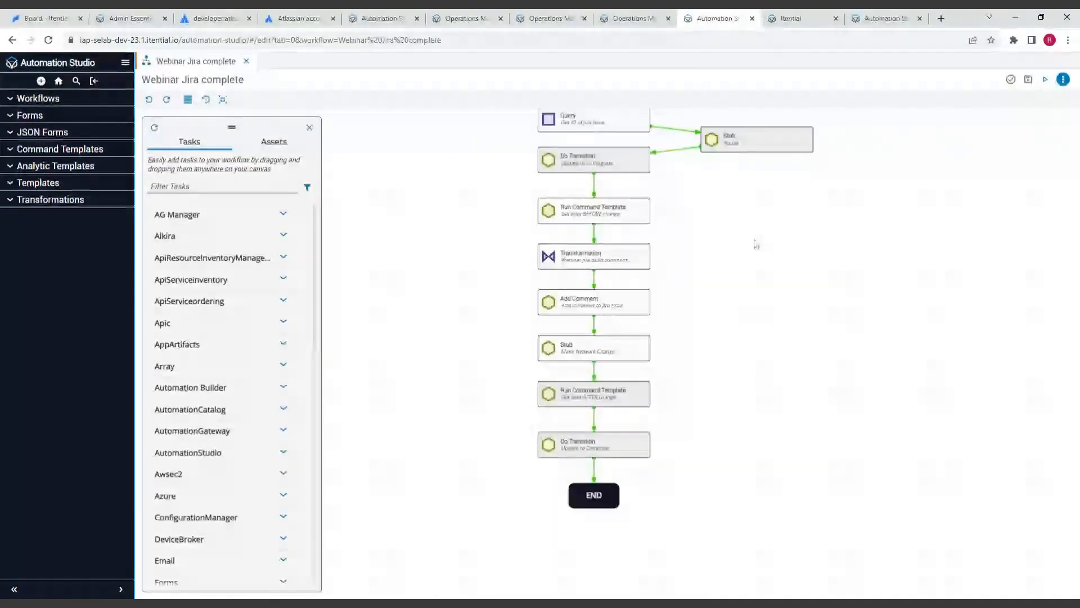
pyautogui.moveTo(762, 220); pyautogui.dragTo(656, 349)
pyautogui.scroll(-1, 664, 289)
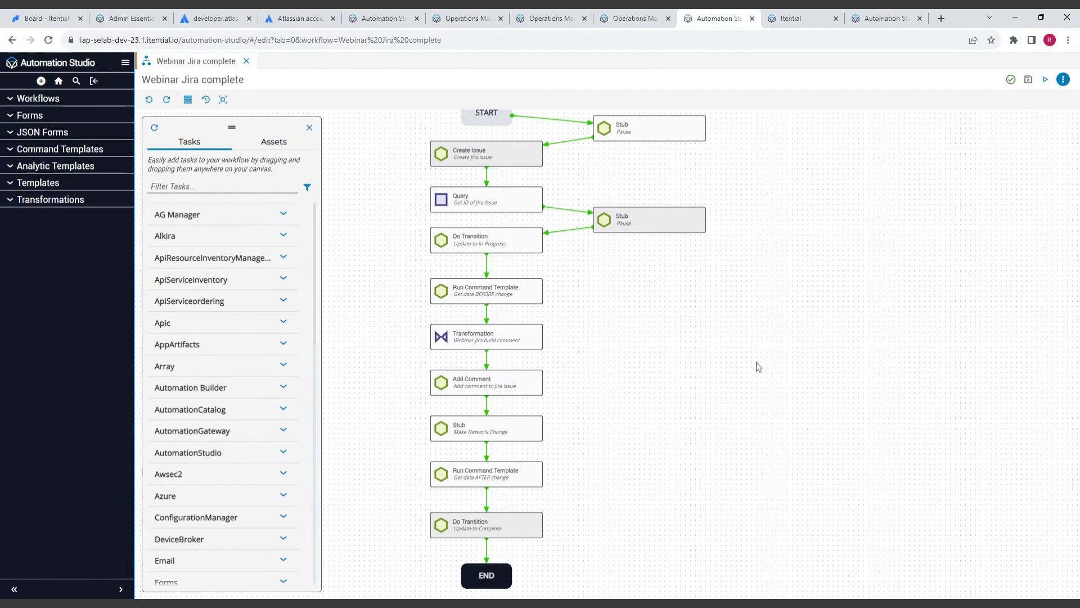
pyautogui.moveTo(720, 373); pyautogui.dragTo(757, 375)
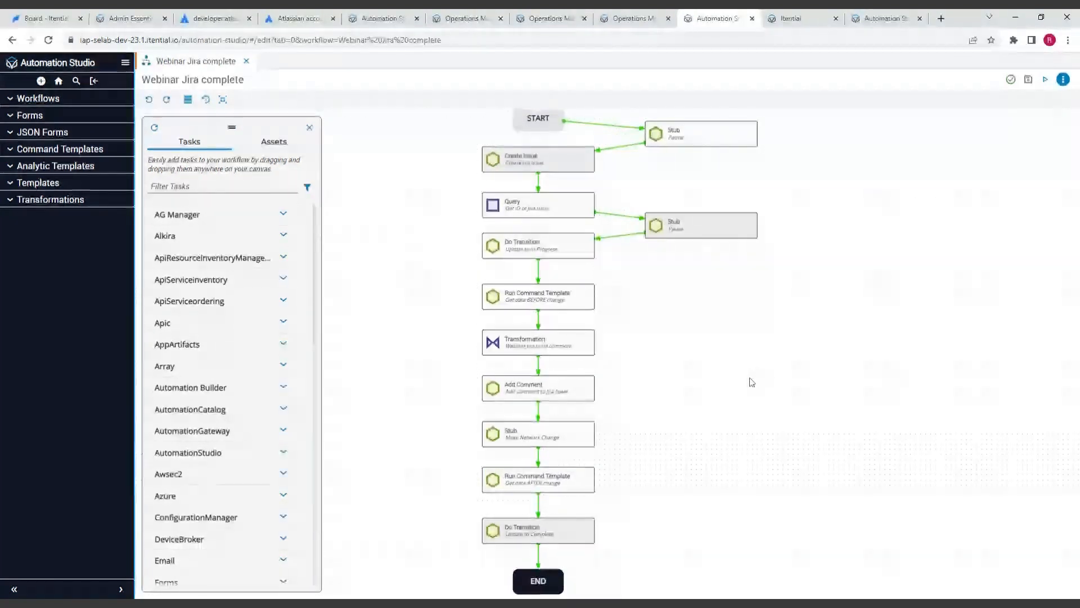
pyautogui.click(1045, 79)
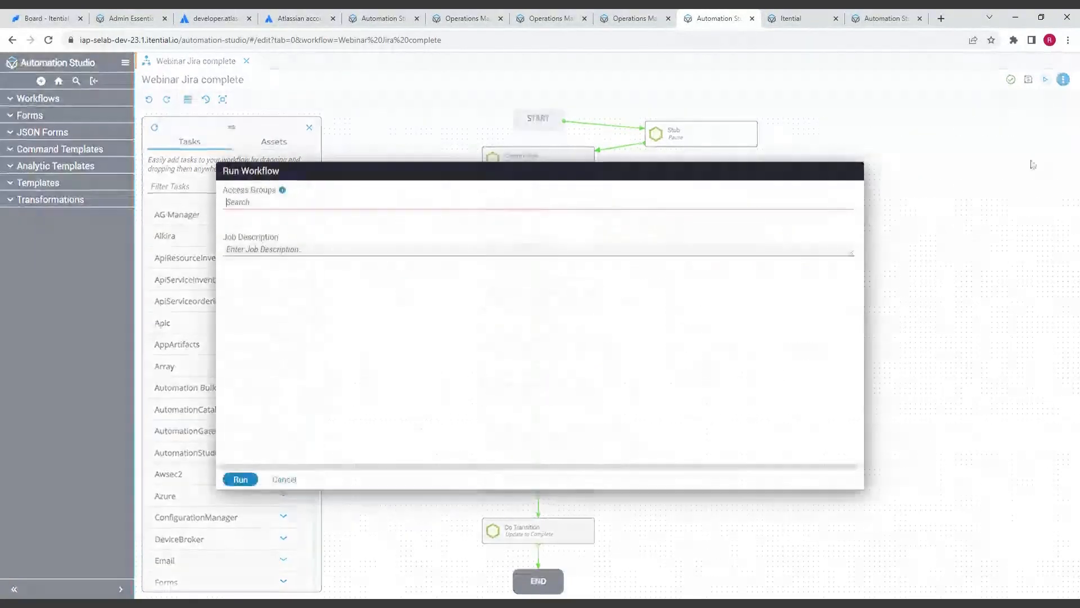
# - Run the Webinar Jira complete workflow as a job and switch to the Jira board
pyautogui.click(238, 480)
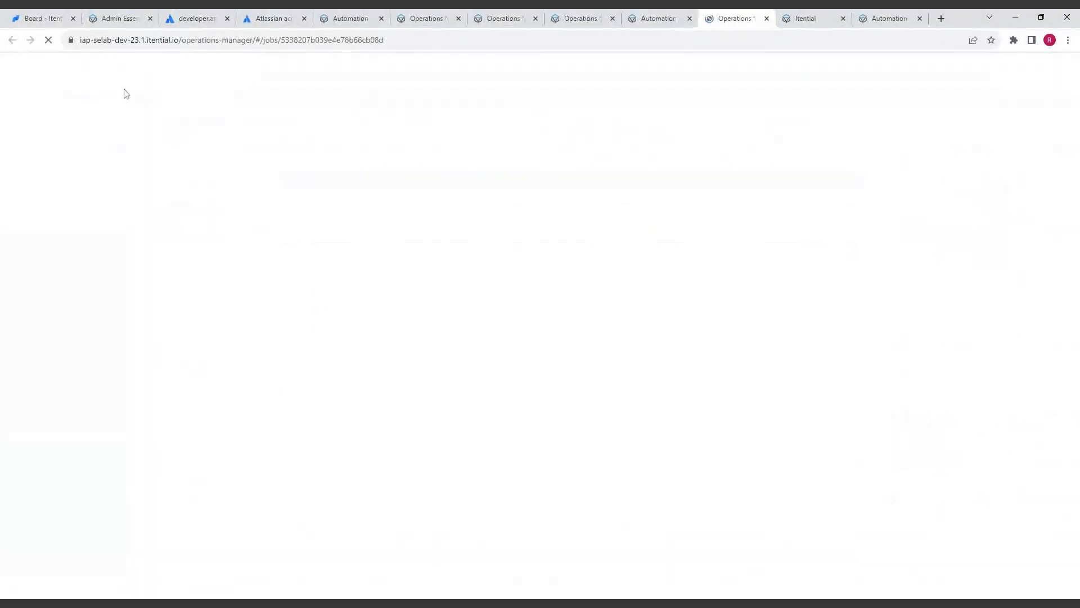
pyautogui.click(45, 19)
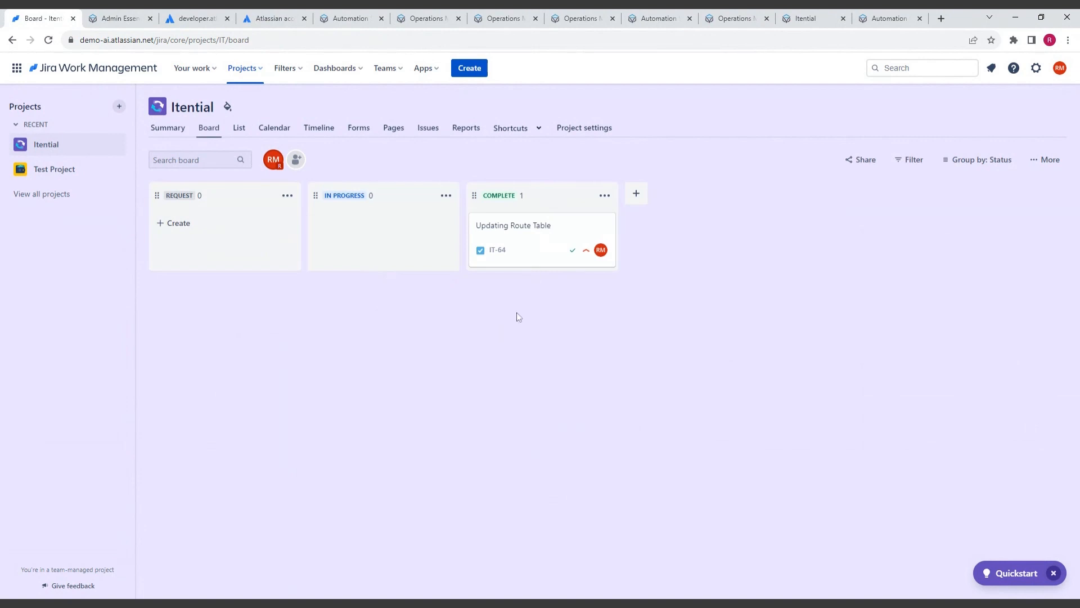
pyautogui.click(528, 240)
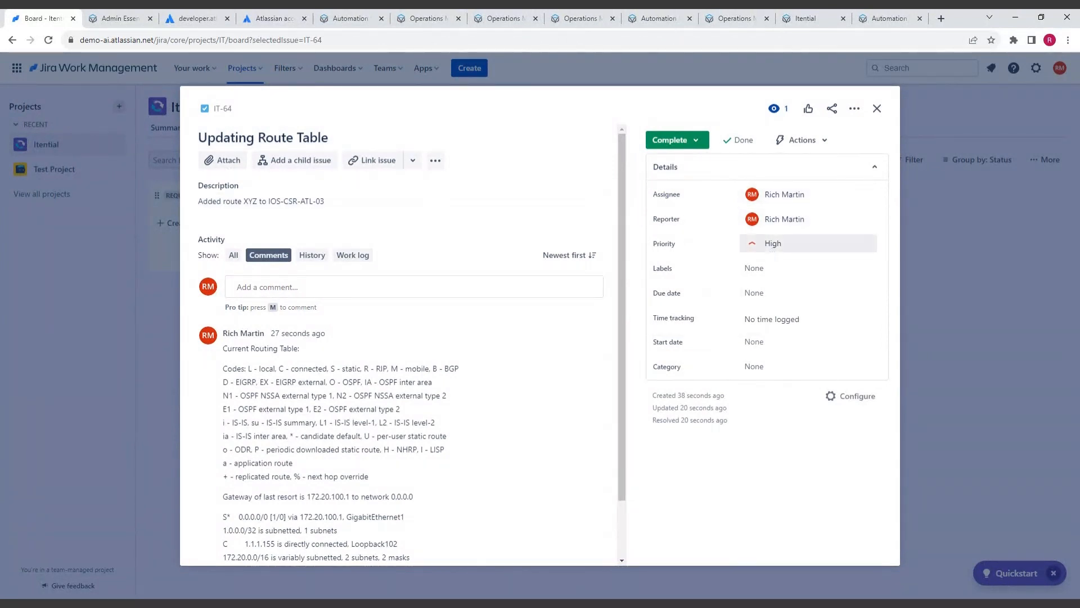
pyautogui.scroll(-1, 427, 323)
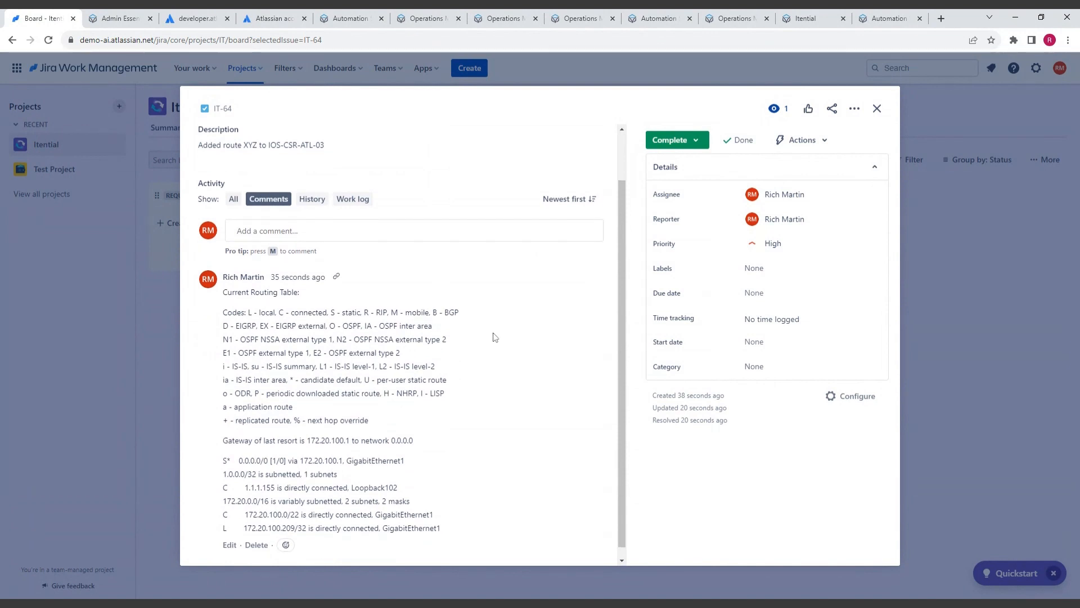
pyautogui.scroll(-1, 464, 356)
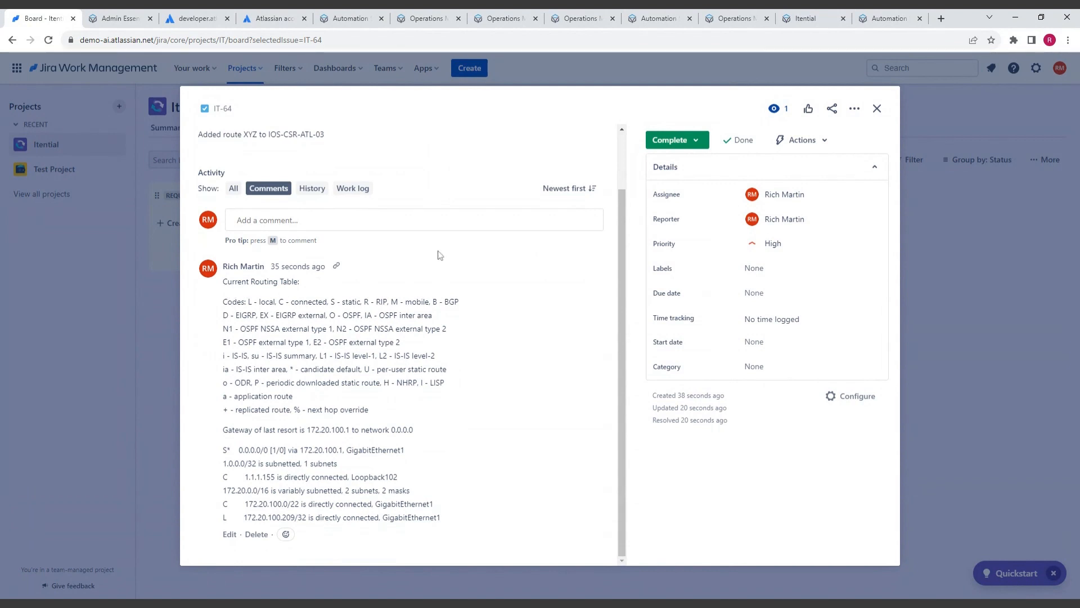
pyautogui.click(876, 108)
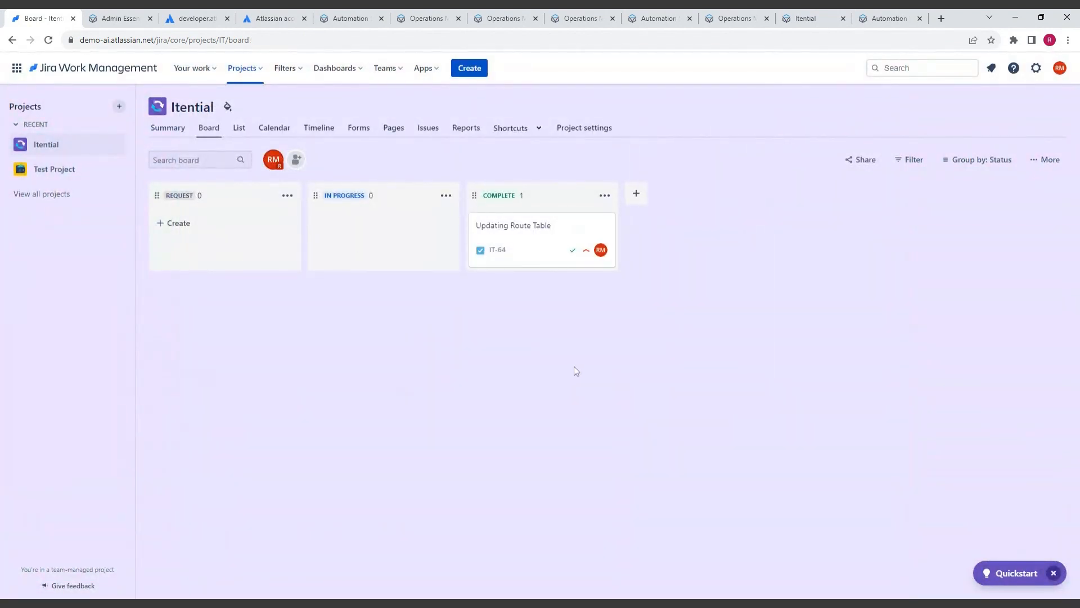